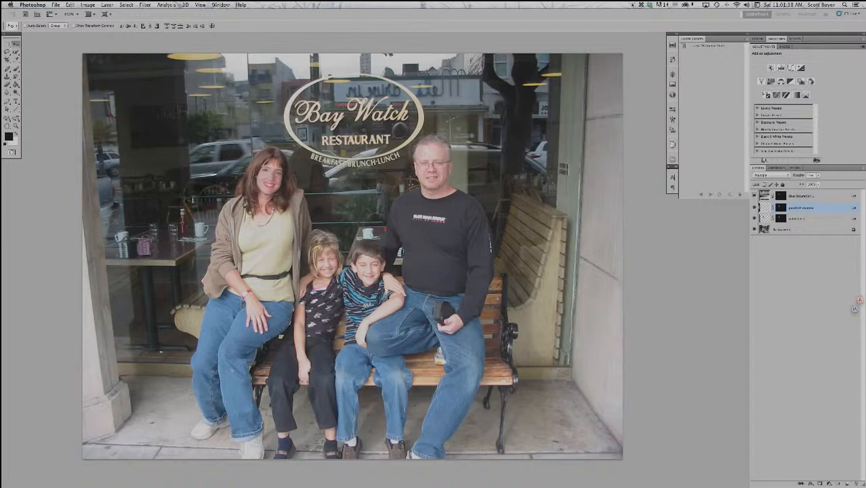
pyautogui.press('super+space')
pyautogui.press('super+space')
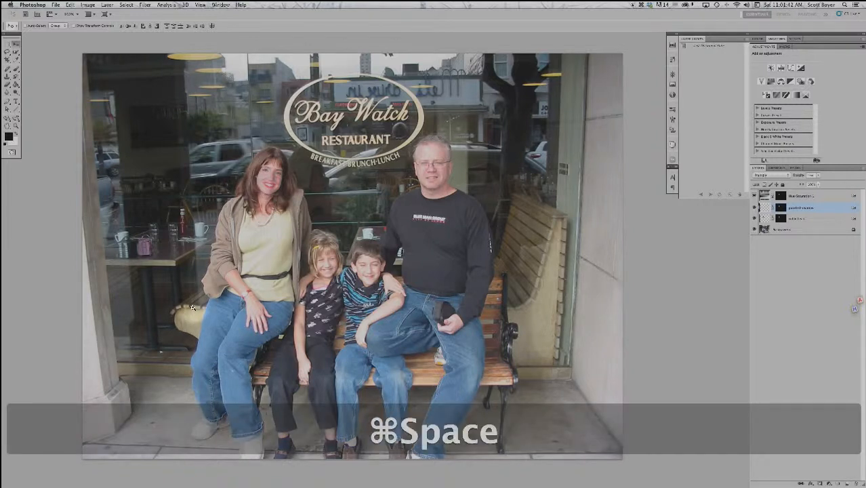
pyautogui.press('alt+super+space')
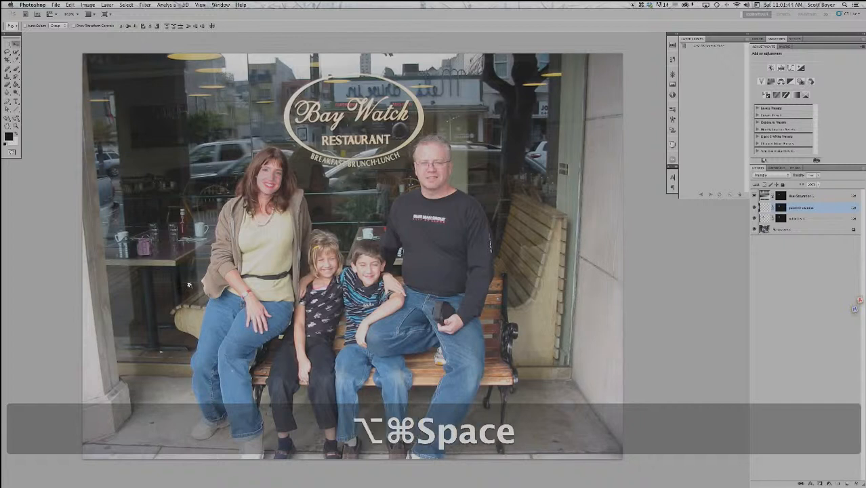
pyautogui.press('ctrl+alt+super+space')
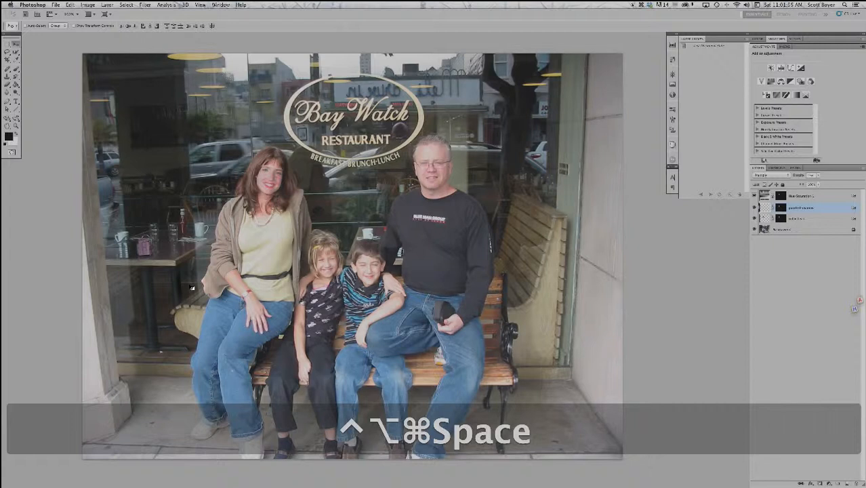
pyautogui.press('ctrl+alt+super+space')
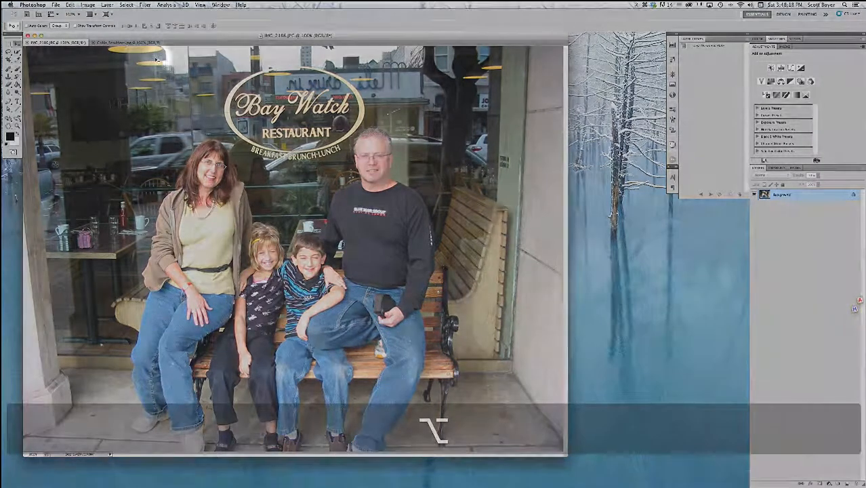
# Step: Float the portrait image in its own window, reduce its view to 66.7%, and place it beside the family photo
pyautogui.click(117, 43)
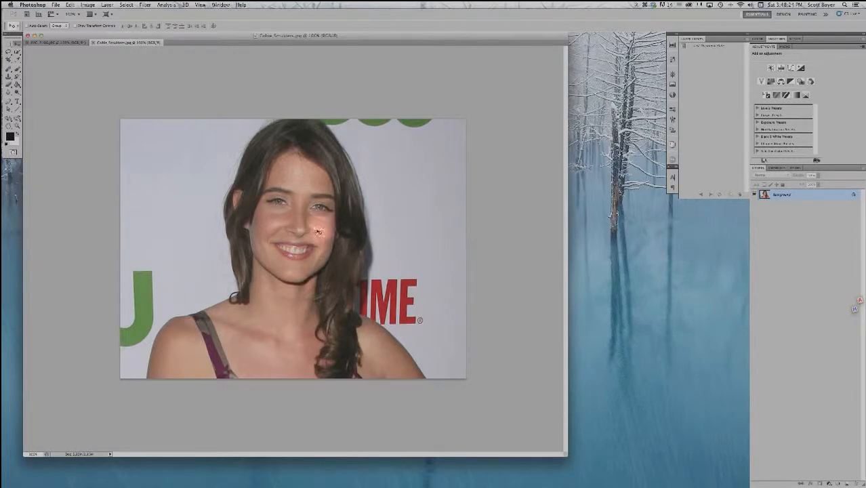
pyautogui.click(48, 42)
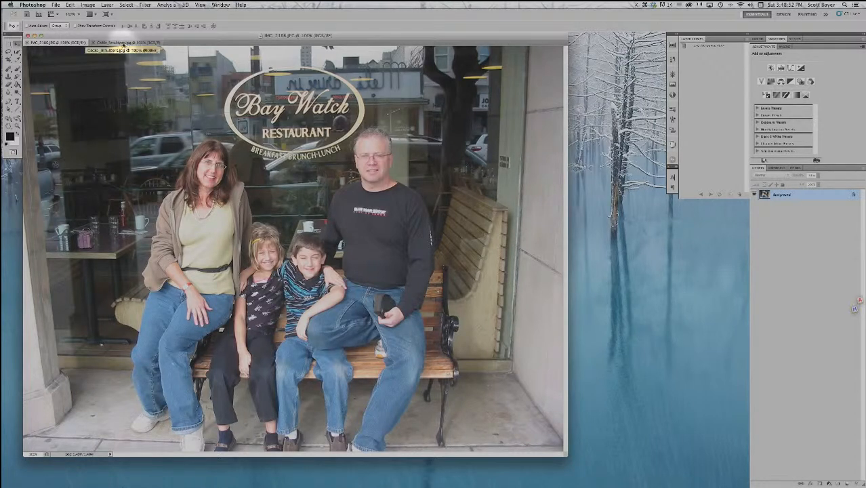
pyautogui.moveTo(121, 43); pyautogui.dragTo(377, 64)
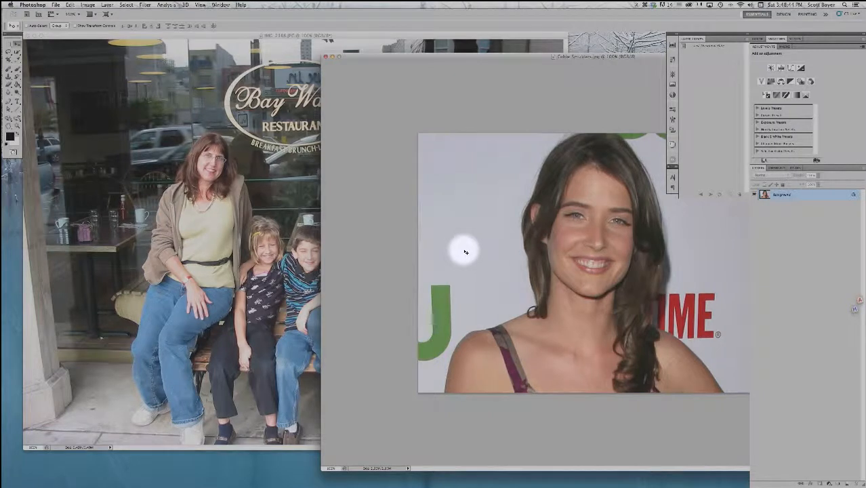
pyautogui.press('super+0')
pyautogui.press('super+minus')
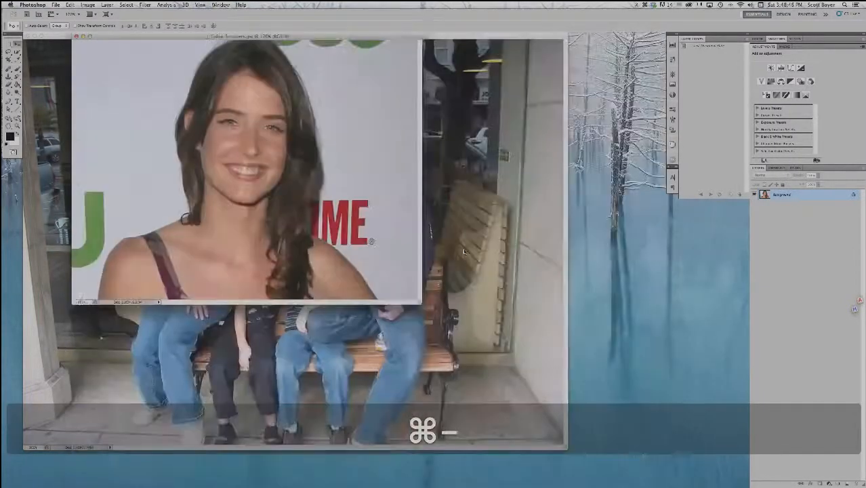
pyautogui.press('super+minus')
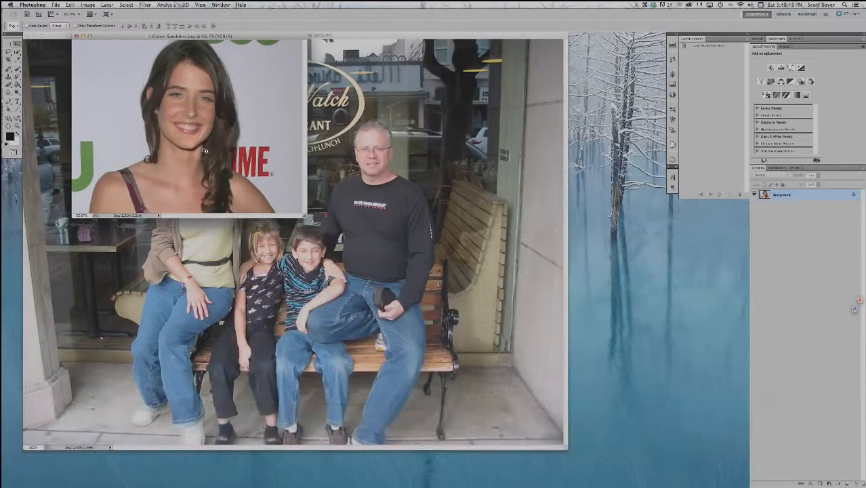
pyautogui.moveTo(237, 39); pyautogui.dragTo(245, 190)
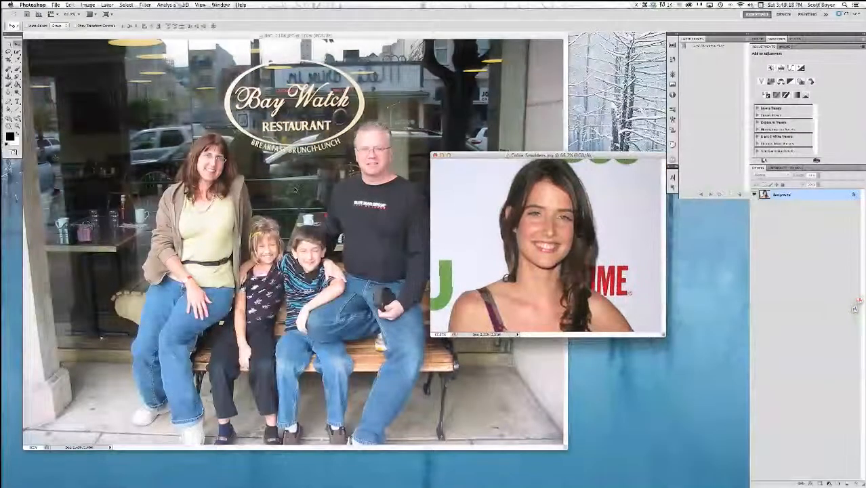
# Step: Select the woman's face in the family photo with the Quick Selection tool and a reduced brush size
pyautogui.click(202, 39)
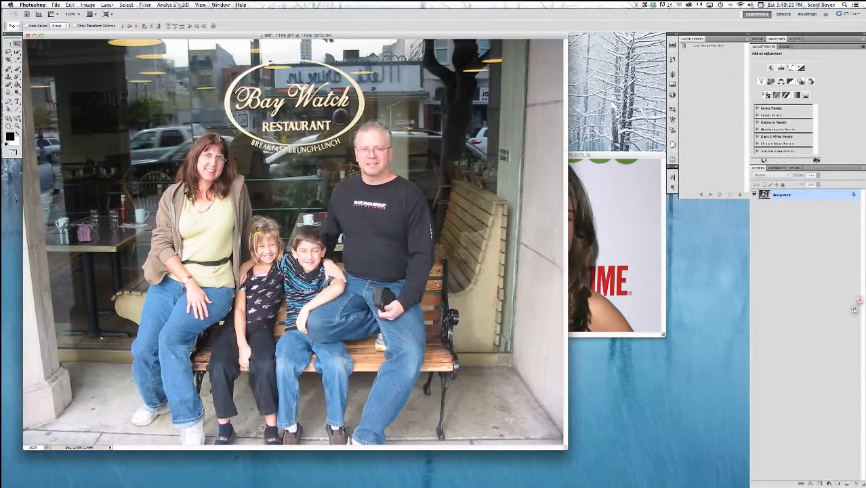
pyautogui.press('super+space')
pyautogui.moveTo(224, 177); pyautogui.dragTo(265, 243)
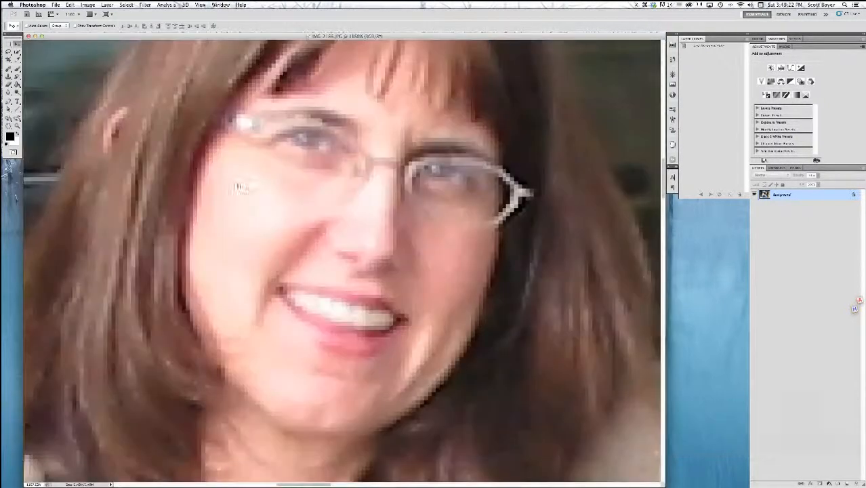
pyautogui.press('w')
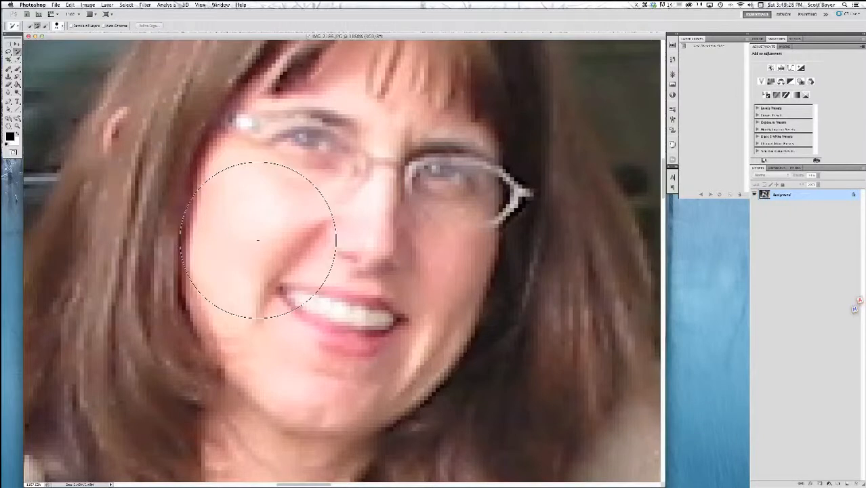
pyautogui.press('[')
pyautogui.press('[')
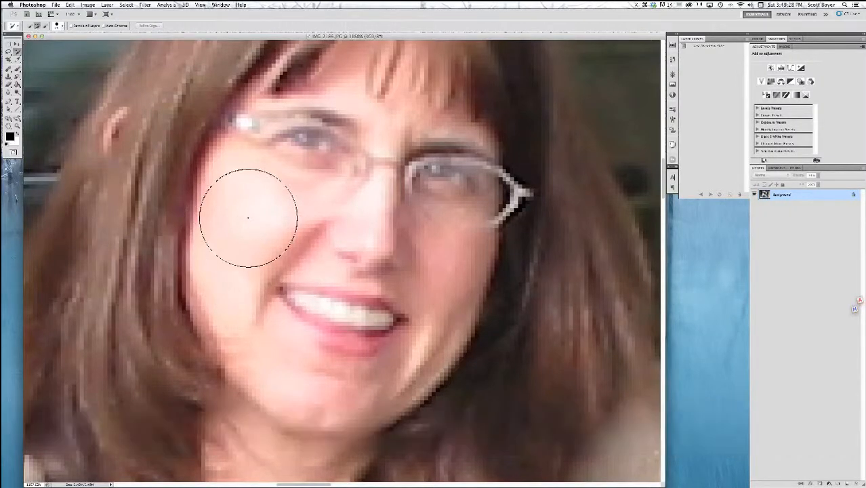
pyautogui.click(248, 218)
pyautogui.press('super+z')
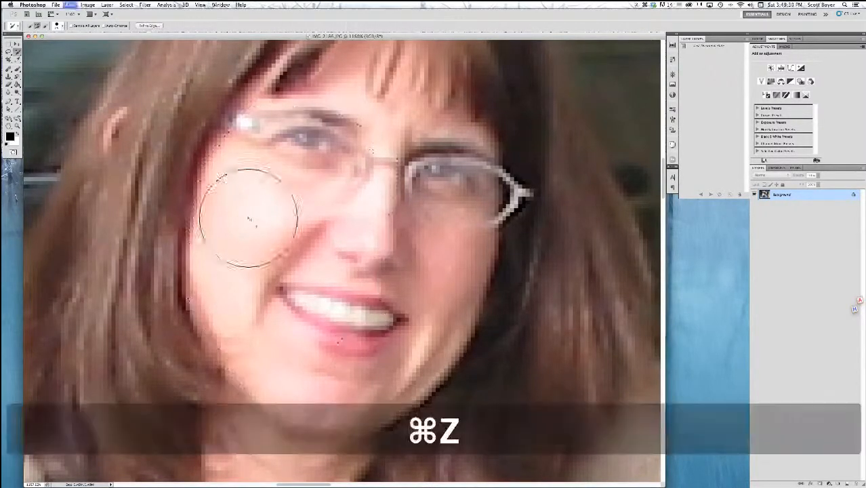
pyautogui.press('[')
pyautogui.press('[')
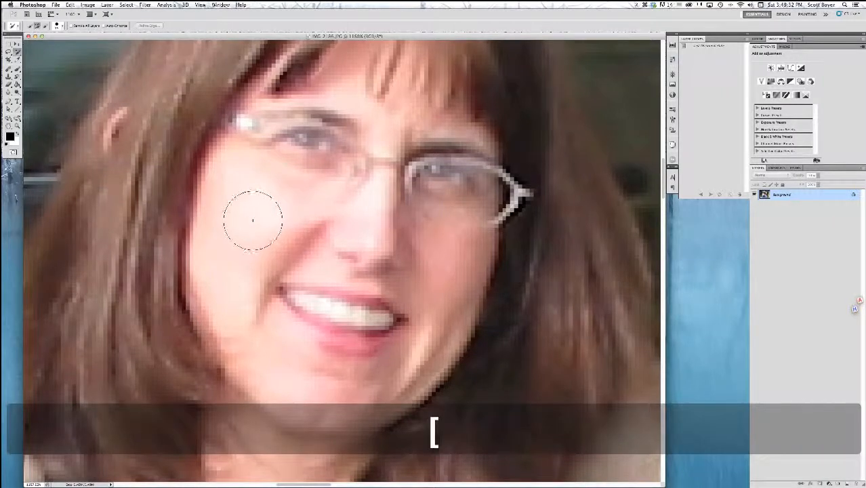
pyautogui.click(248, 218)
pyautogui.moveTo(249, 218)
pyautogui.mouseDown()
pyautogui.moveTo(434, 254)
pyautogui.moveTo(442, 271)
pyautogui.moveTo(461, 183)
pyautogui.mouseUp()
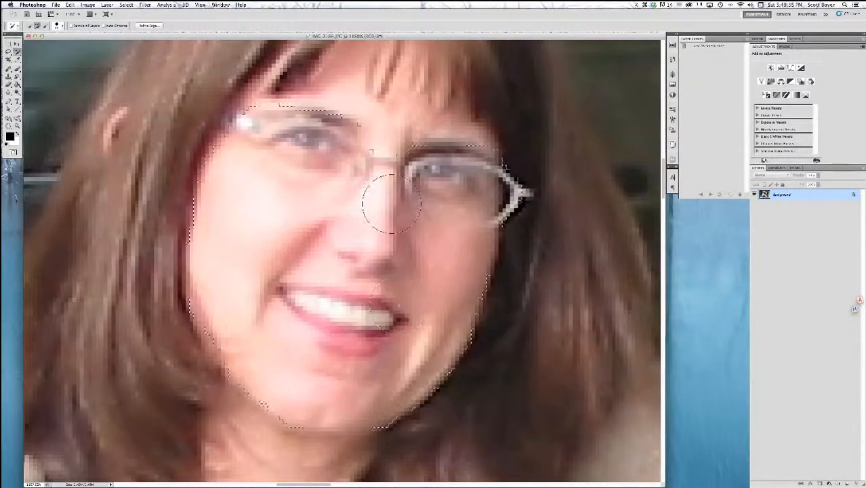
# Step: Paint the woman's eyes and glasses out of the face selection in Quick Mask mode, and return to the normal selection
pyautogui.press('q')
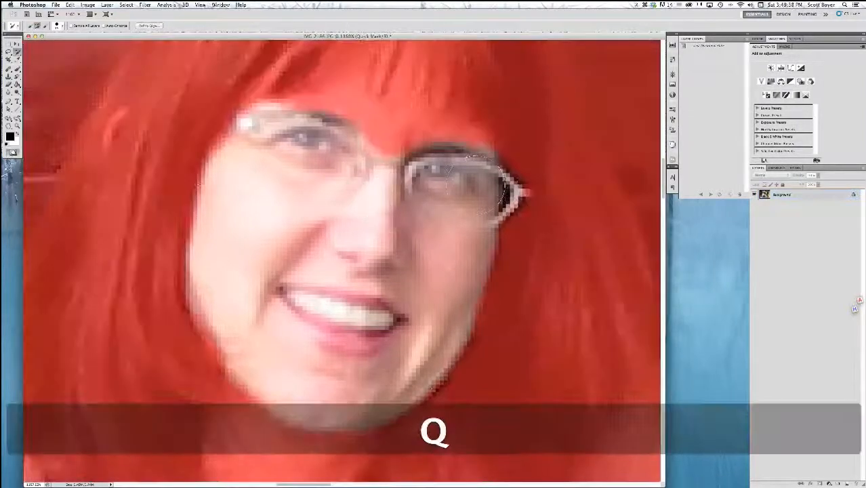
pyautogui.press('b')
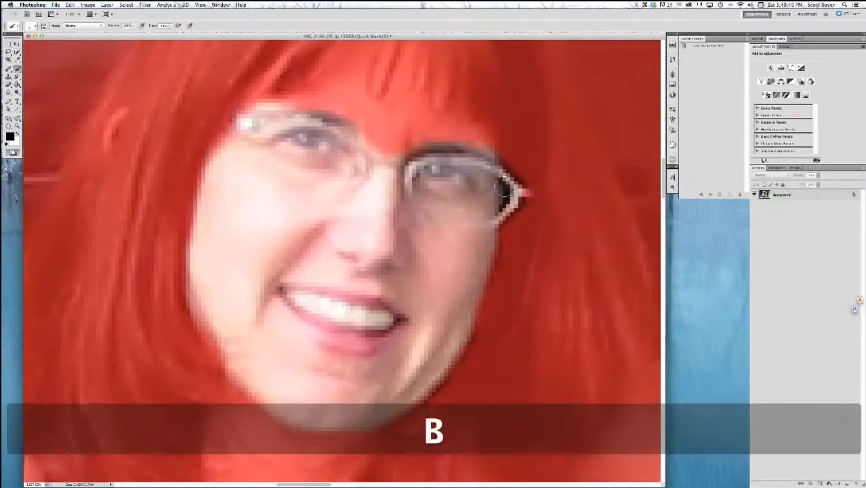
pyautogui.press(']')
pyautogui.press(']')
pyautogui.press(']')
pyautogui.press(']')
pyautogui.moveTo(525, 184)
pyautogui.mouseDown()
pyautogui.moveTo(441, 183)
pyautogui.moveTo(474, 217)
pyautogui.moveTo(421, 207)
pyautogui.moveTo(375, 152)
pyautogui.moveTo(271, 136)
pyautogui.moveTo(251, 146)
pyautogui.moveTo(299, 159)
pyautogui.mouseUp()
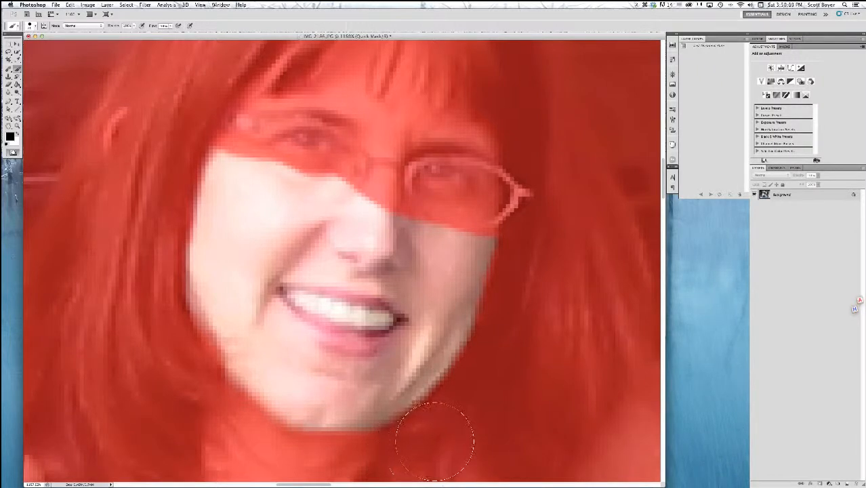
pyautogui.press('q')
pyautogui.press('super')
pyautogui.press('super+1')
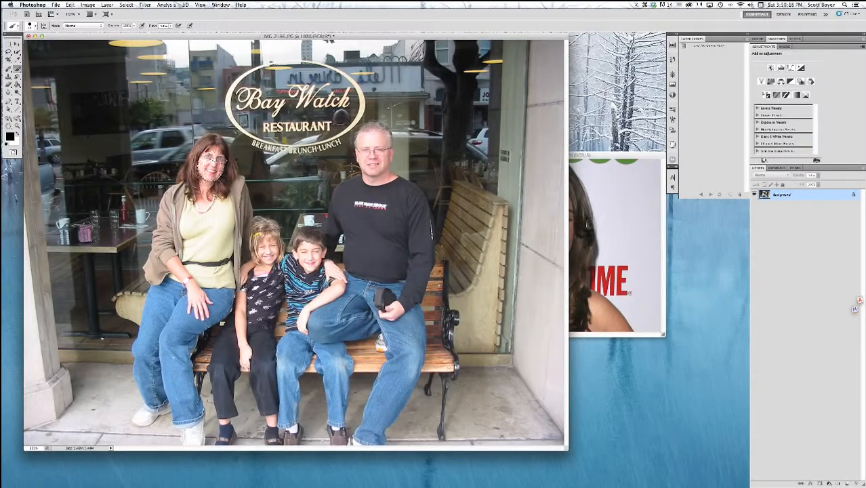
# Step: Select the face in the portrait image from forehead to chin with the Quick Selection tool
pyautogui.click(607, 155)
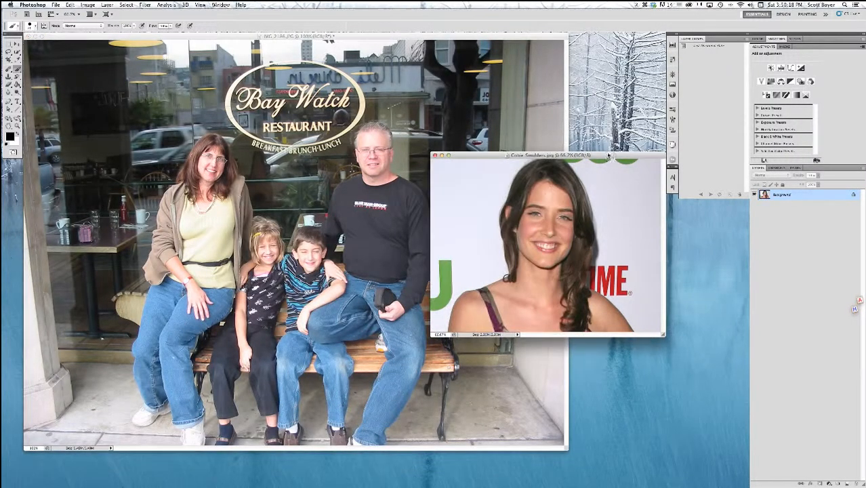
pyautogui.press('alt')
pyautogui.moveTo(608, 156); pyautogui.dragTo(470, 151)
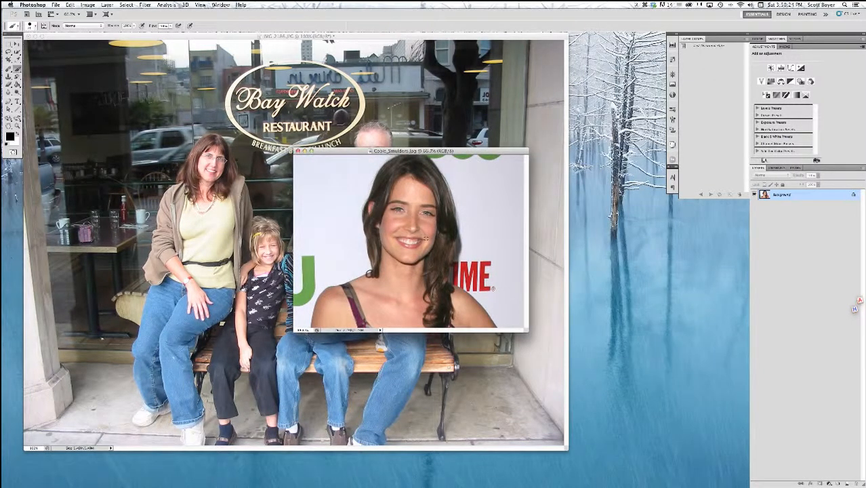
pyautogui.press('super+0')
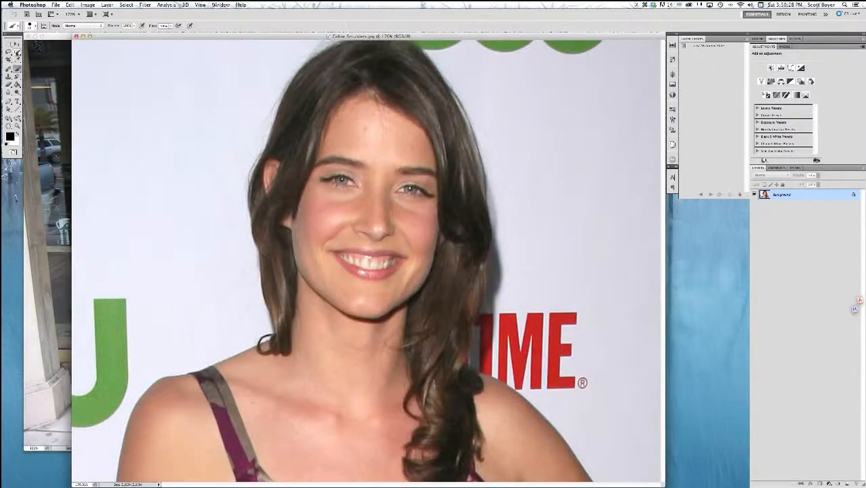
pyautogui.click(17, 54)
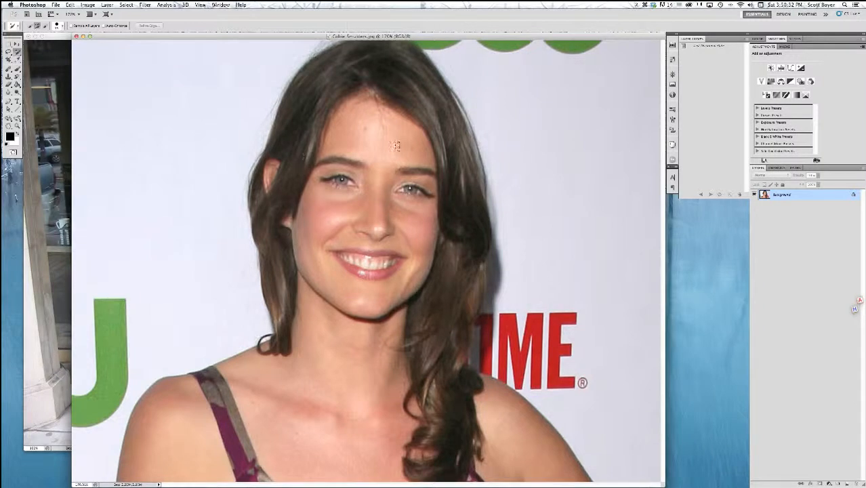
pyautogui.press(']')
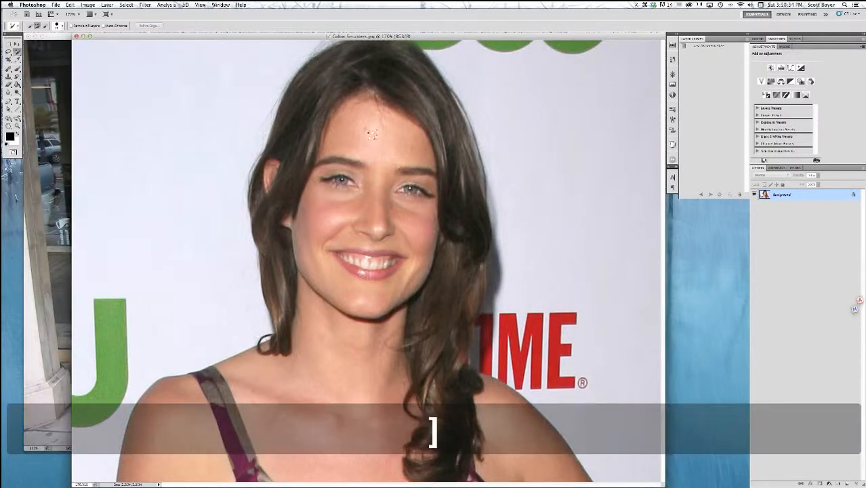
pyautogui.moveTo(387, 158); pyautogui.dragTo(355, 237)
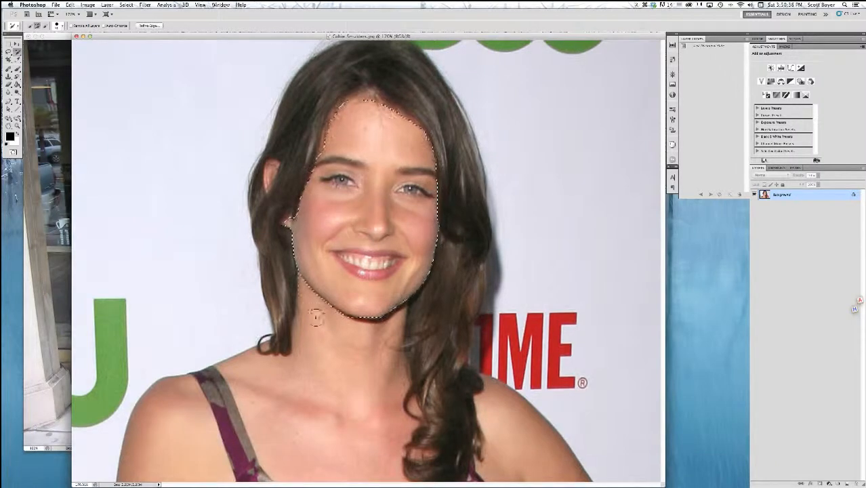
# Step: Extend the portrait's face selection just below the chin and refine its edge along the hairline
pyautogui.moveTo(339, 314); pyautogui.dragTo(364, 311)
pyautogui.press('[')
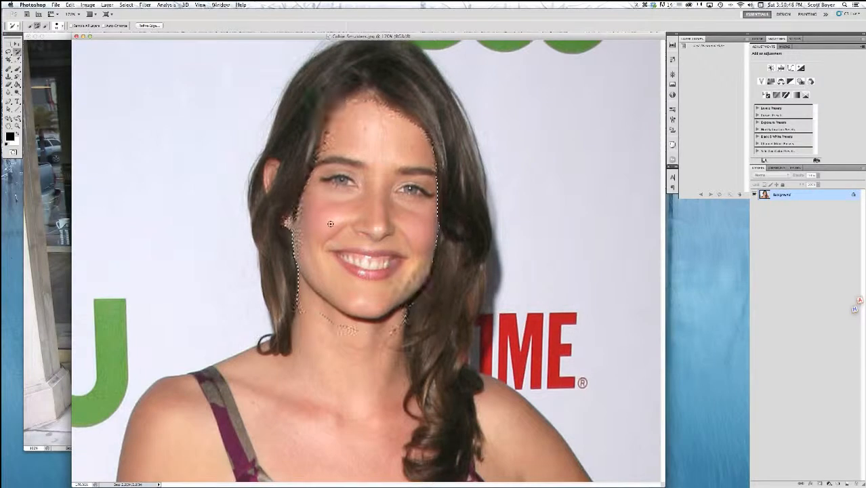
pyautogui.press(']')
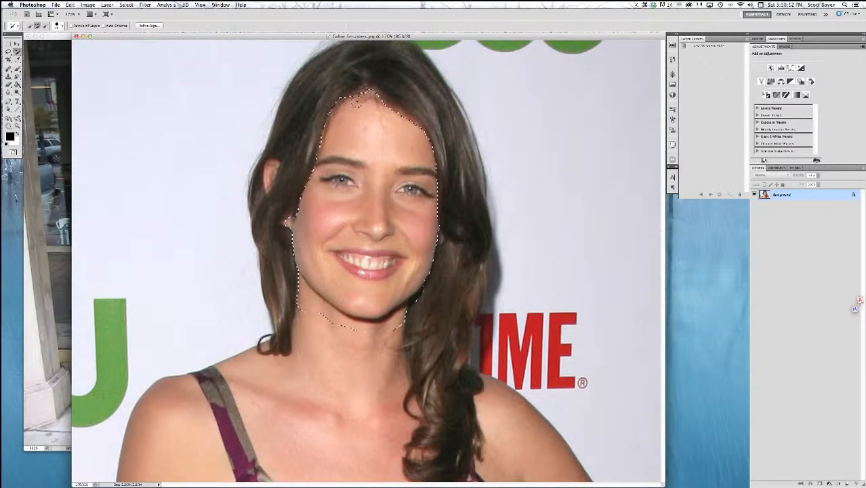
pyautogui.press('alt')
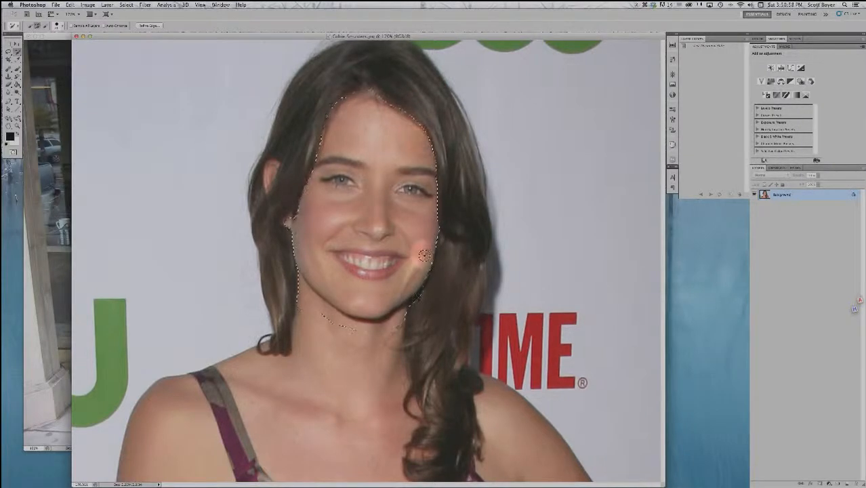
pyautogui.press('alt')
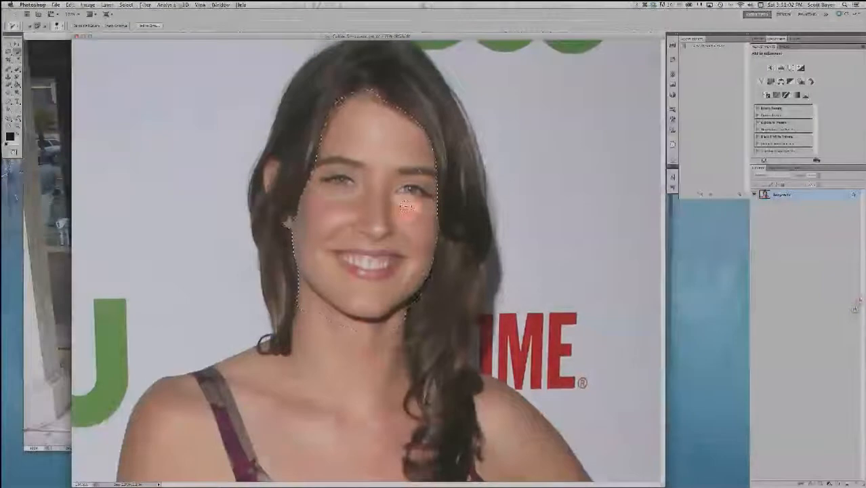
# Step: Show the portrait at 100% and reposition its window so the woman in the family photo is visible beside it
pyautogui.press('super+0')
pyautogui.press('super+minus')
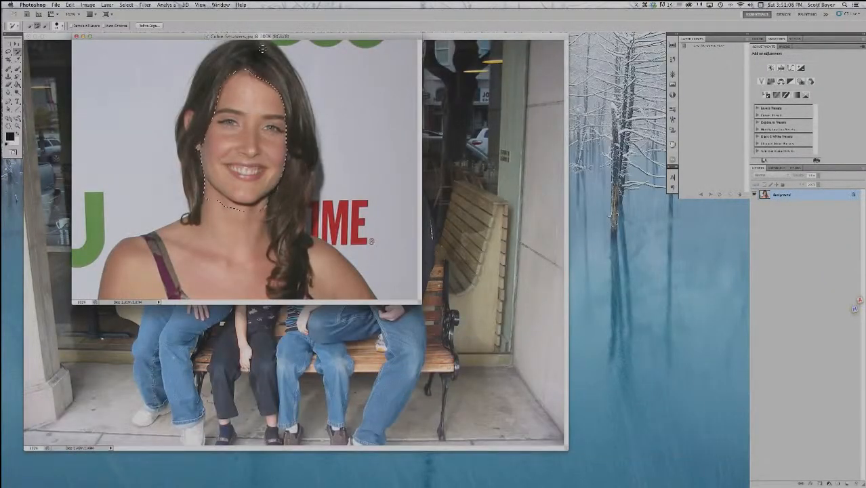
pyautogui.moveTo(275, 41); pyautogui.dragTo(455, 82)
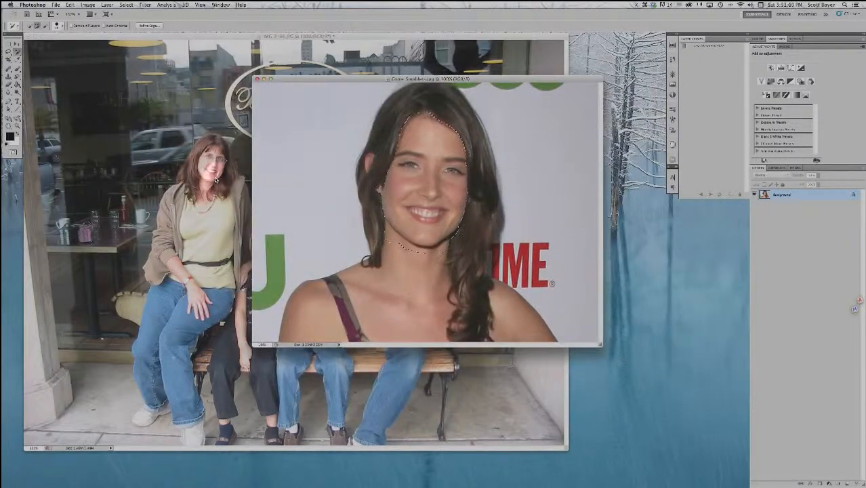
pyautogui.click(413, 202)
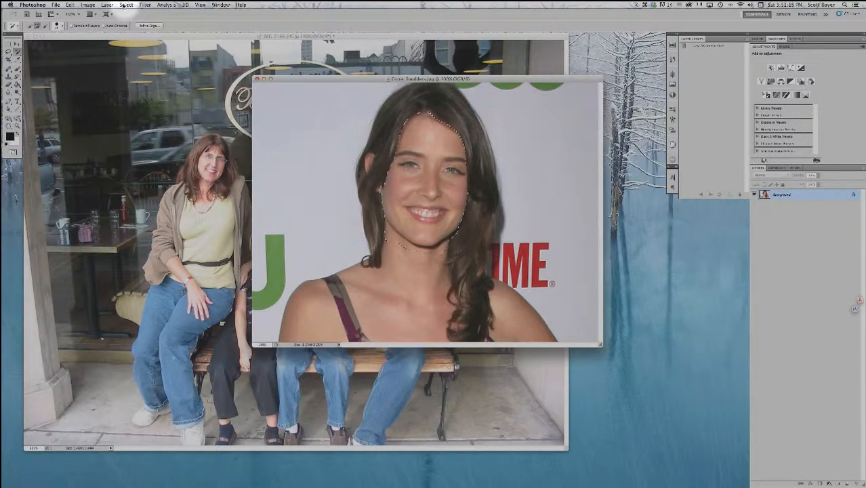
# Step: Apply Match Color to the selected portrait face, using the face selection in IMG_2186.JPG as the color source
pyautogui.click(89, 4)
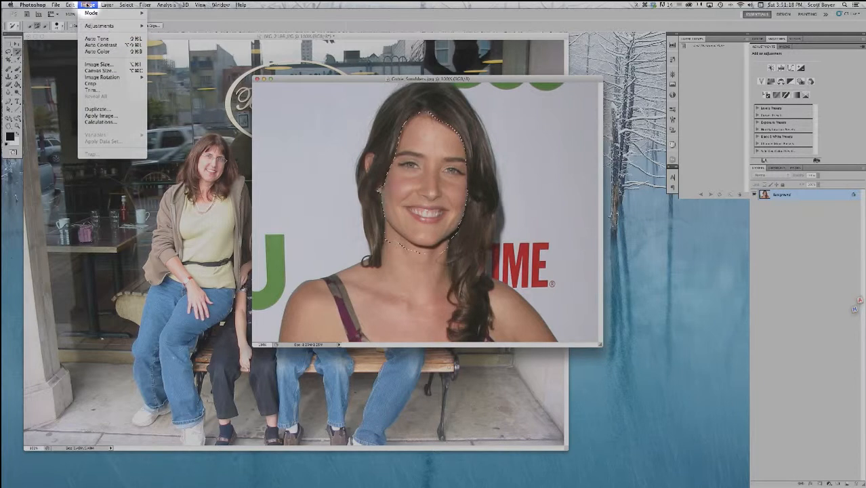
pyautogui.moveTo(105, 25)
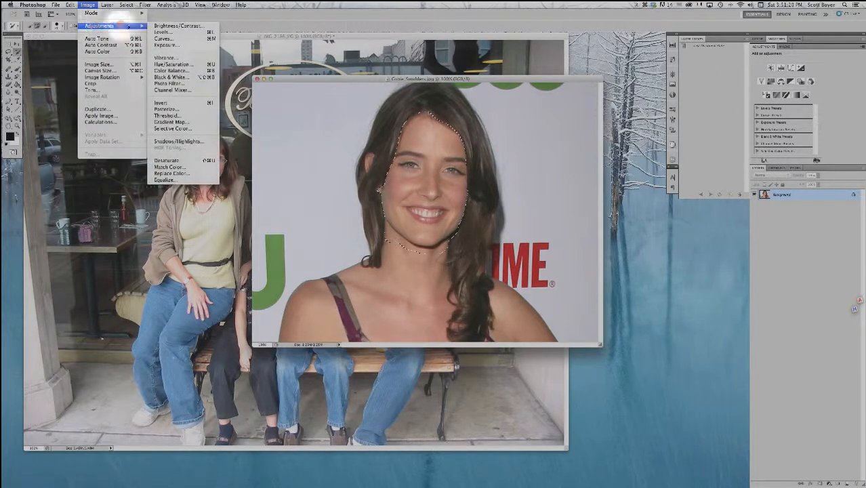
pyautogui.click(186, 168)
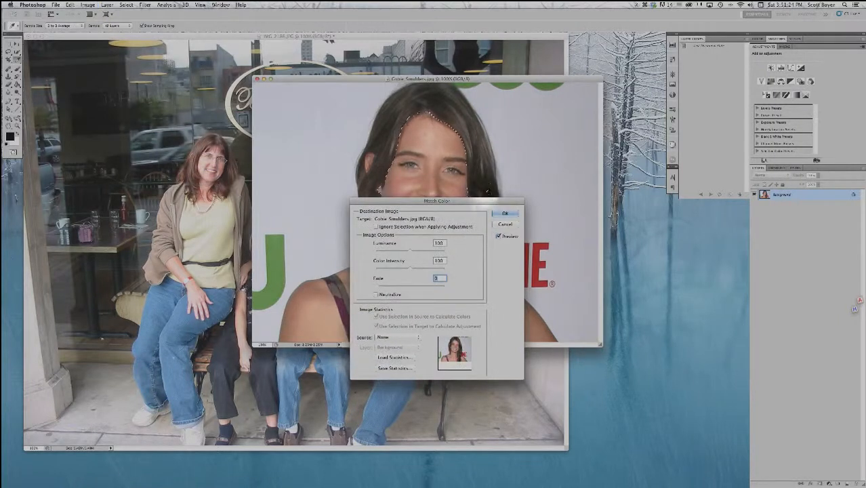
pyautogui.moveTo(487, 202); pyautogui.dragTo(632, 144)
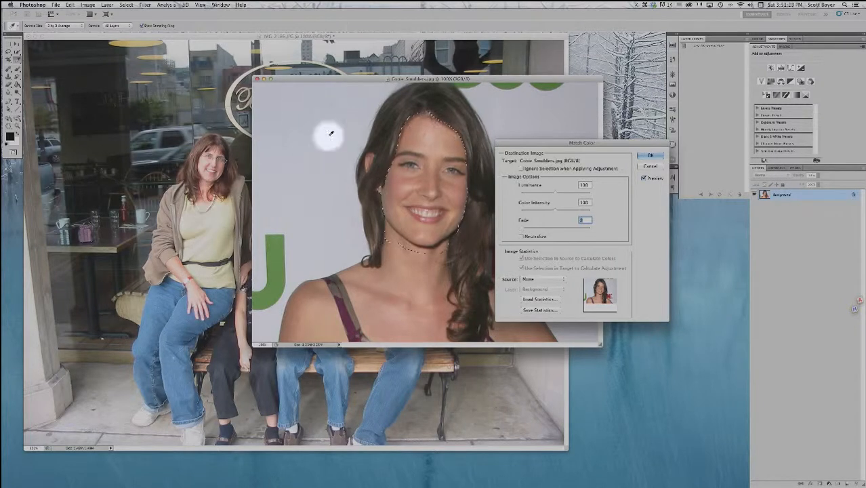
pyautogui.click(550, 284)
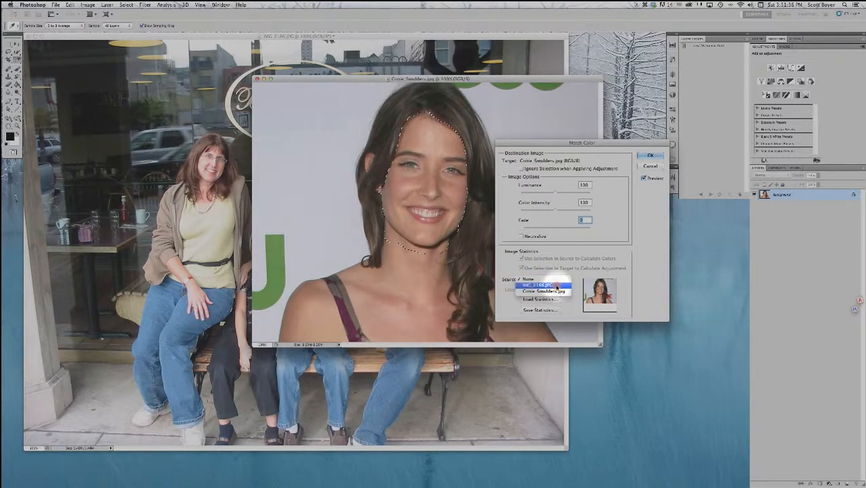
pyautogui.click(558, 286)
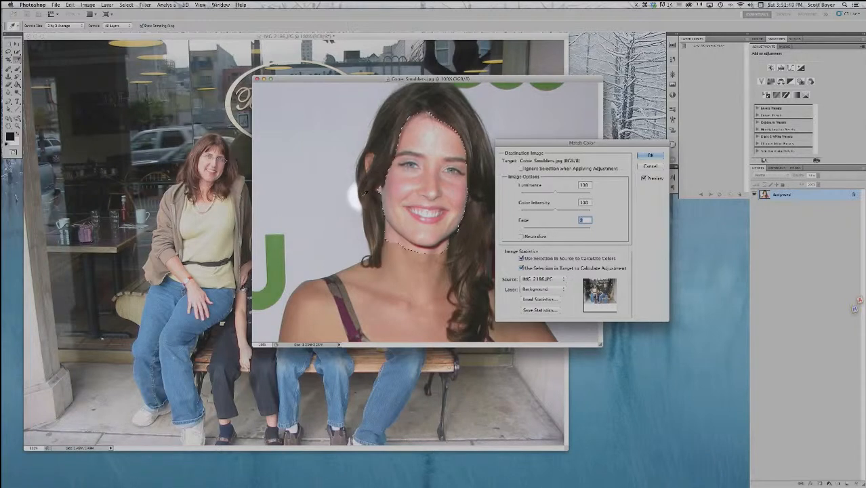
pyautogui.press('alt')
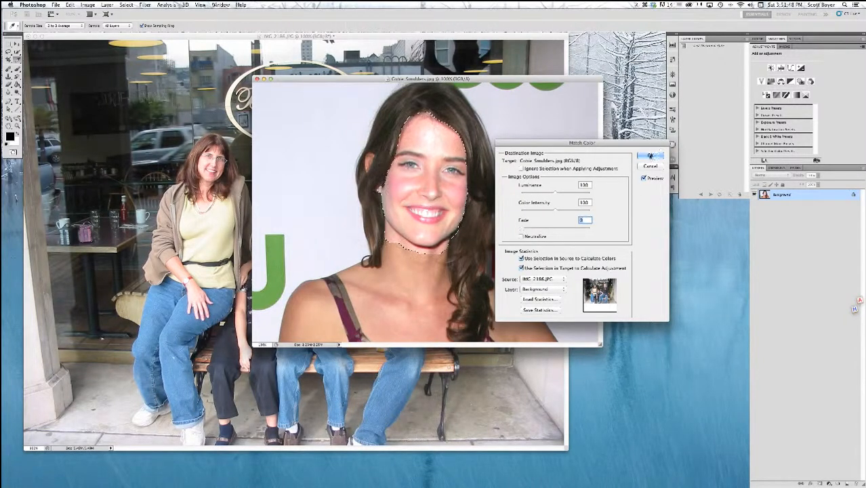
pyautogui.click(650, 156)
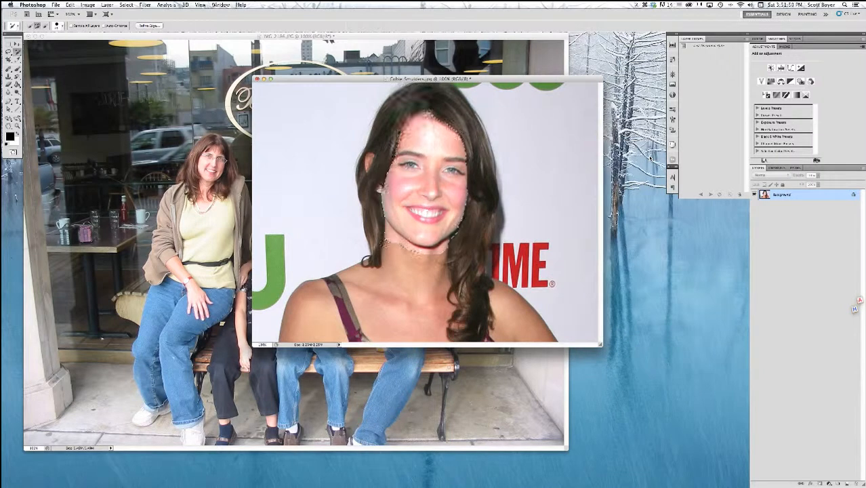
# Step: Convert the portrait's background into a regular layer named Layer 0 and mask it to the selected face
pyautogui.doubleClick(782, 195)
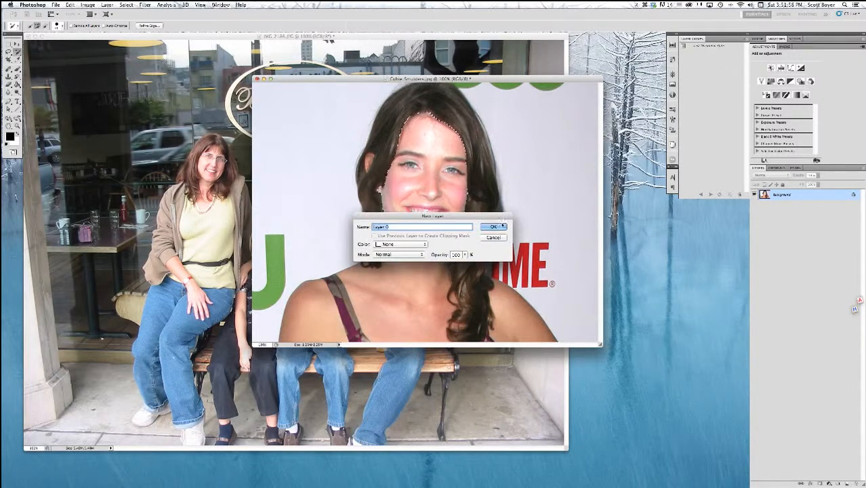
pyautogui.click(494, 227)
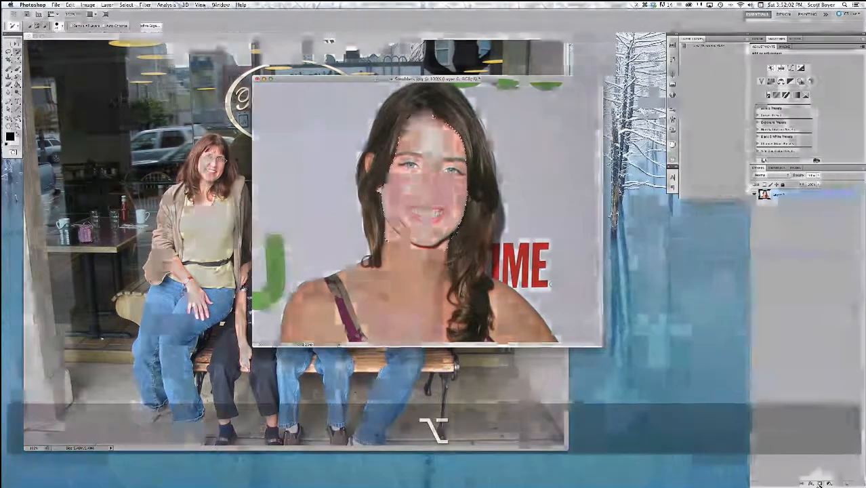
pyautogui.click(819, 484)
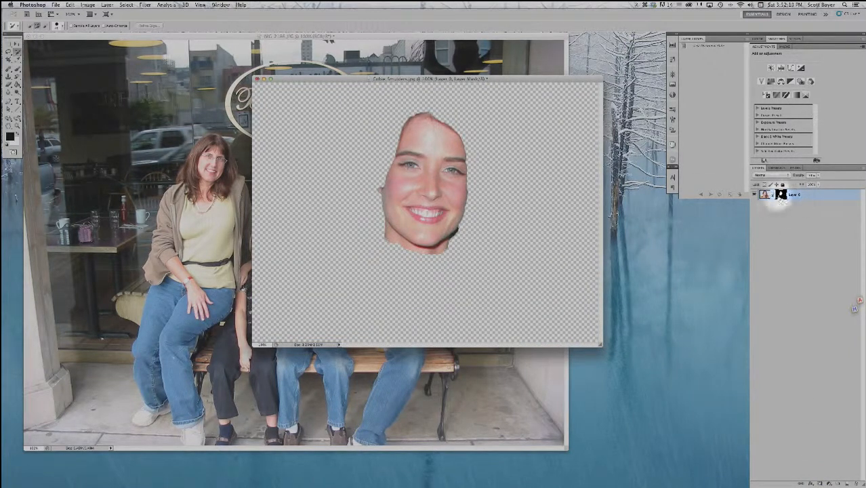
# Step: Compare the portrait with its layer mask disabled and enabled, leaving the mask enabled
pyautogui.press('shift')
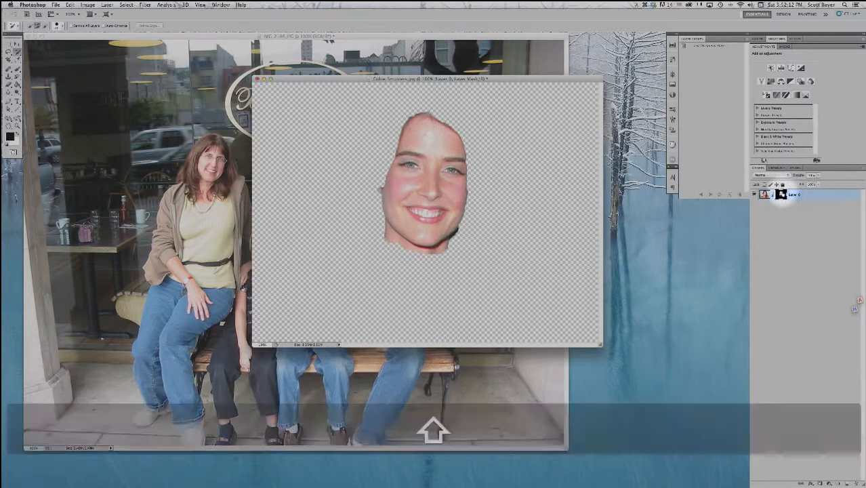
pyautogui.keyDown('shift'); pyautogui.click(782, 194); pyautogui.keyUp('shift')
pyautogui.keyDown('shift'); pyautogui.click(782, 194); pyautogui.keyUp('shift')
pyautogui.keyDown('shift'); pyautogui.click(782, 195); pyautogui.keyUp('shift')
pyautogui.keyDown('shift'); pyautogui.click(782, 194); pyautogui.keyUp('shift')
pyautogui.keyDown('shift'); pyautogui.click(781, 195); pyautogui.keyUp('shift')
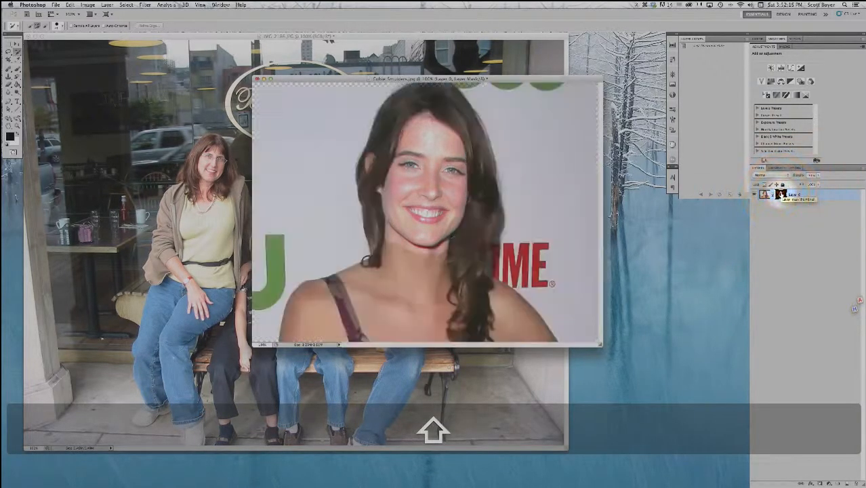
pyautogui.keyDown('shift'); pyautogui.click(782, 194); pyautogui.keyUp('shift')
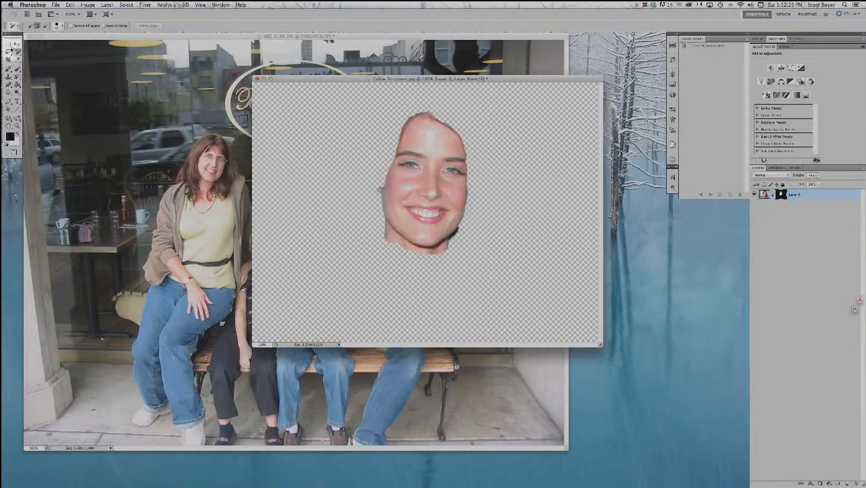
# Step: Copy the masked face layer from the portrait into the family photo and accept the color profile conversion
pyautogui.press('v')
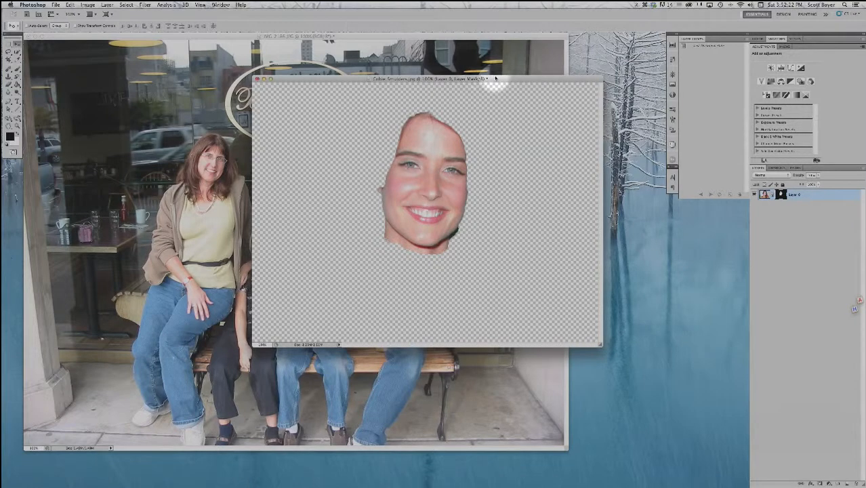
pyautogui.press('super+minus')
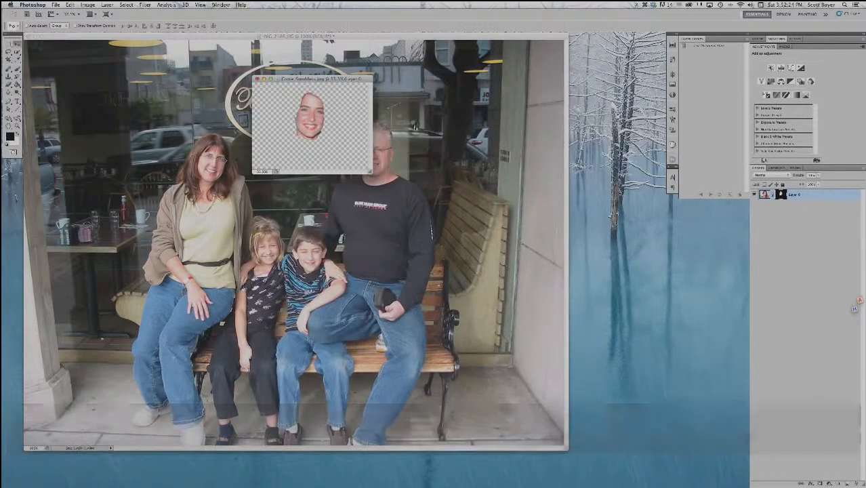
pyautogui.moveTo(318, 116); pyautogui.dragTo(237, 226)
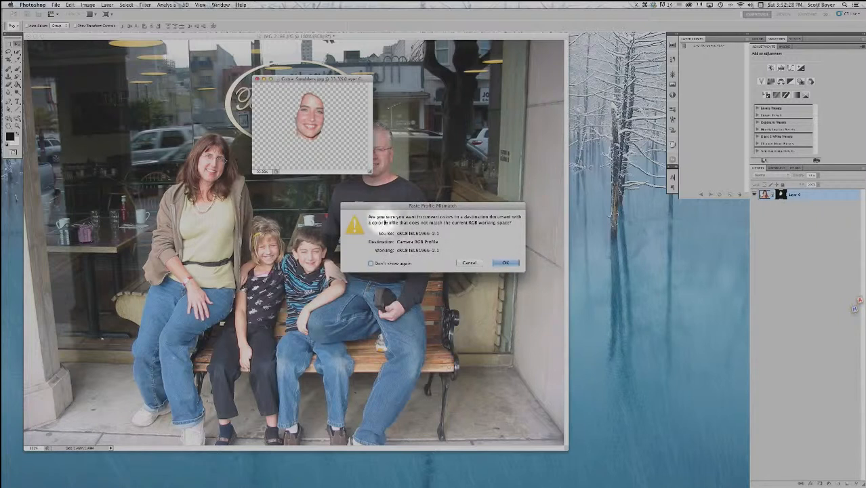
pyautogui.click(506, 263)
# Step: Remove the active selection in the family photo and move the pasted face between the woman and the man
pyautogui.press('super')
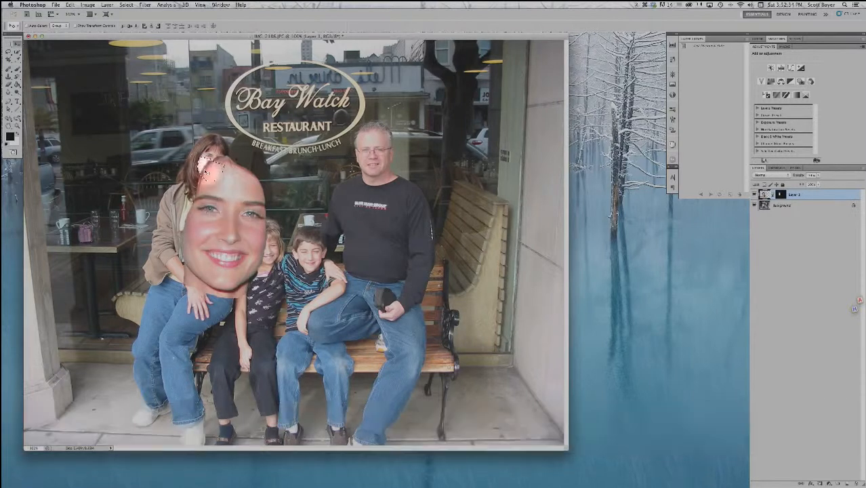
pyautogui.press('super+d')
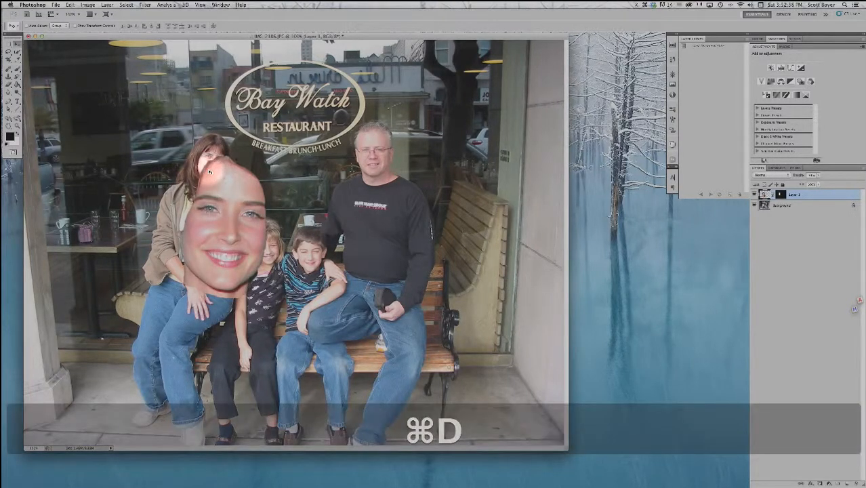
pyautogui.moveTo(210, 171); pyautogui.dragTo(270, 140)
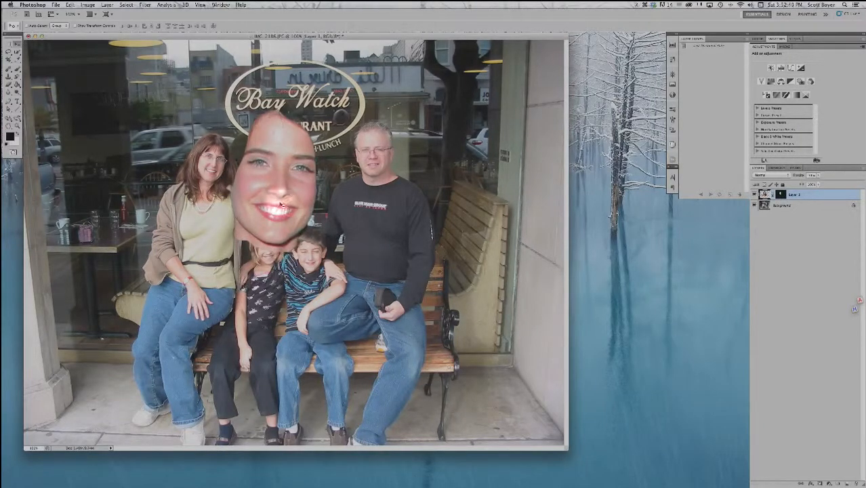
pyautogui.moveTo(262, 214)
pyautogui.mouseDown()
pyautogui.moveTo(267, 193)
pyautogui.moveTo(284, 195)
pyautogui.moveTo(281, 210)
pyautogui.moveTo(280, 194)
pyautogui.moveTo(176, 79)
pyautogui.mouseUp()
# Step: Make the pasted face semi-transparent and shrink it proportionally with Free Transform
pyautogui.click(70, 4)
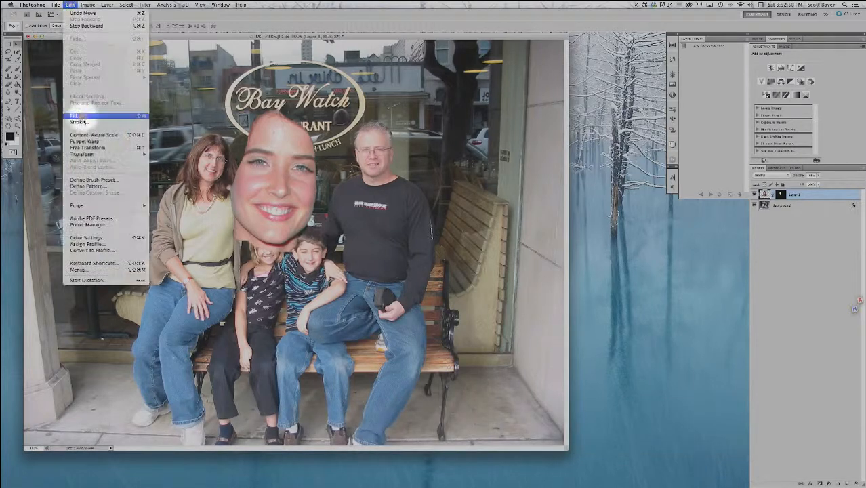
pyautogui.click(117, 148)
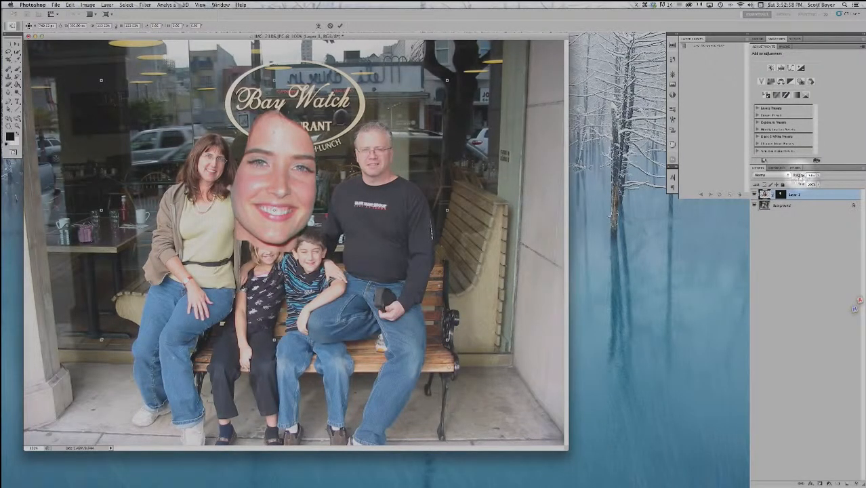
pyautogui.moveTo(799, 175); pyautogui.dragTo(791, 176)
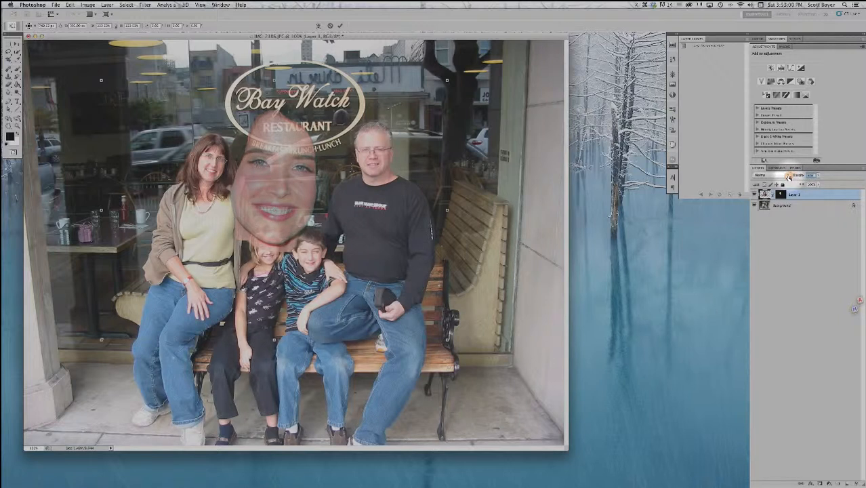
pyautogui.moveTo(278, 190); pyautogui.dragTo(207, 177)
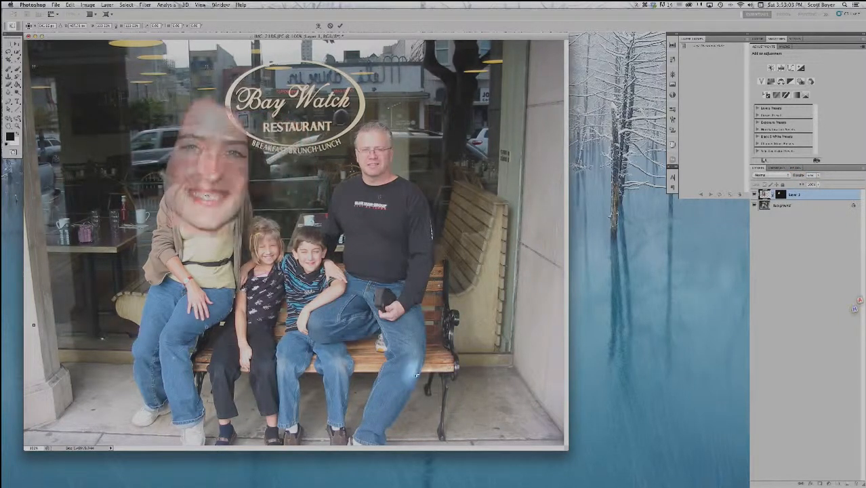
pyautogui.moveTo(376, 325); pyautogui.dragTo(403, 240)
pyautogui.moveTo(400, 239); pyautogui.dragTo(232, 213)
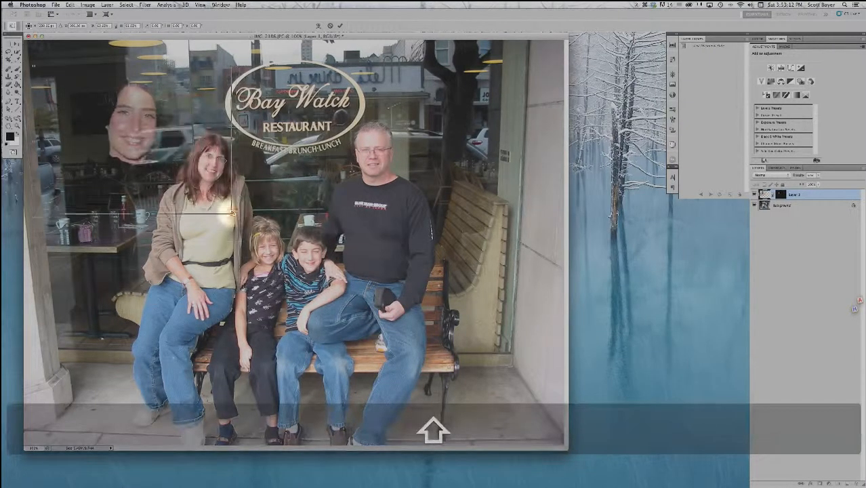
# Step: Try to fit the pasted face over the woman's by alternately repositioning and scaling it, and undo the applied transform
pyautogui.moveTo(134, 132); pyautogui.dragTo(208, 174)
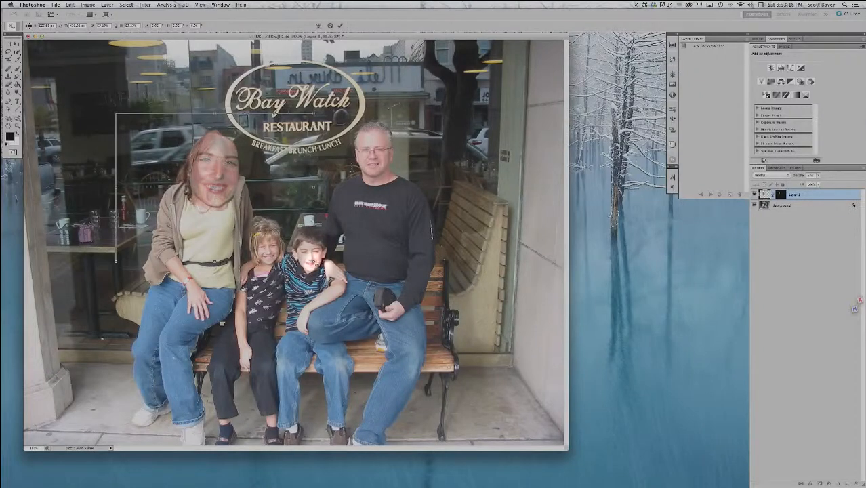
pyautogui.moveTo(310, 259); pyautogui.dragTo(247, 213)
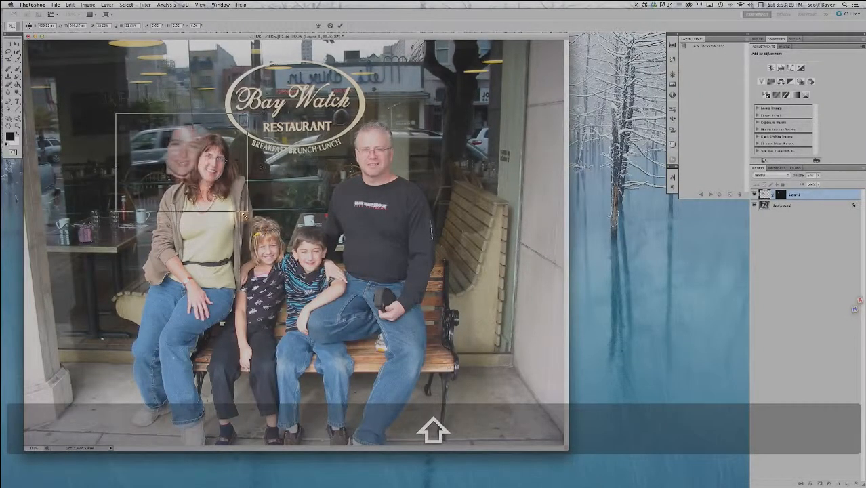
pyautogui.moveTo(193, 160); pyautogui.dragTo(222, 170)
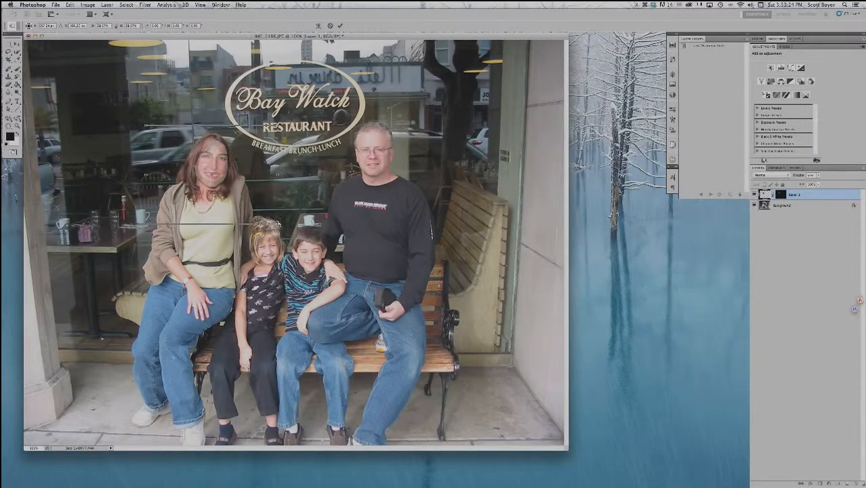
pyautogui.moveTo(277, 224); pyautogui.dragTo(261, 211)
pyautogui.moveTo(214, 167); pyautogui.dragTo(222, 174)
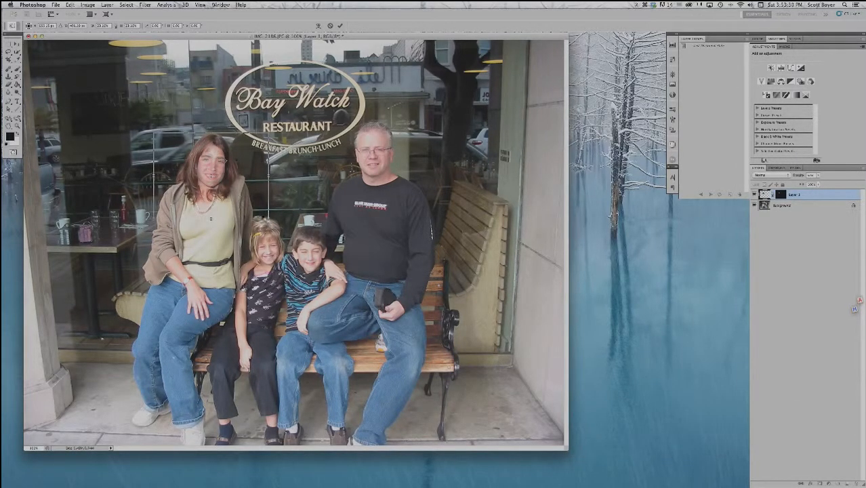
pyautogui.keyDown('shift'); pyautogui.moveTo(269, 219); pyautogui.dragTo(259, 211); pyautogui.keyUp('shift')
pyautogui.moveTo(207, 165); pyautogui.dragTo(221, 167)
pyautogui.press('Return')
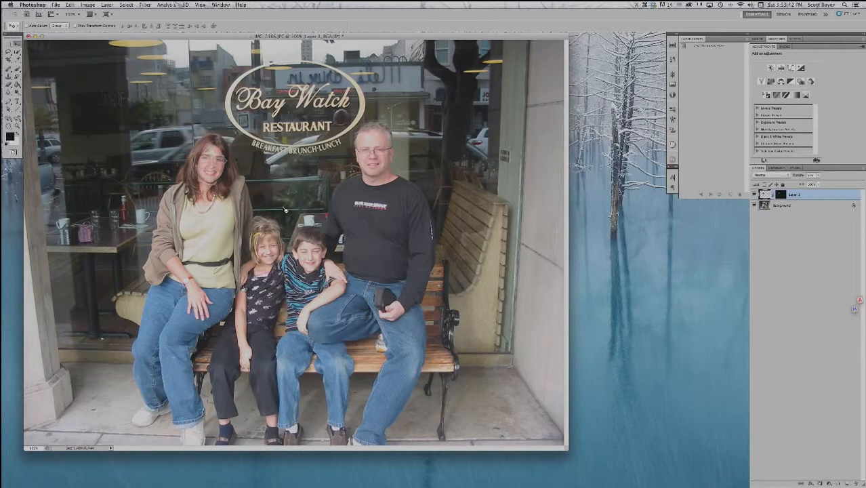
pyautogui.press('super+z')
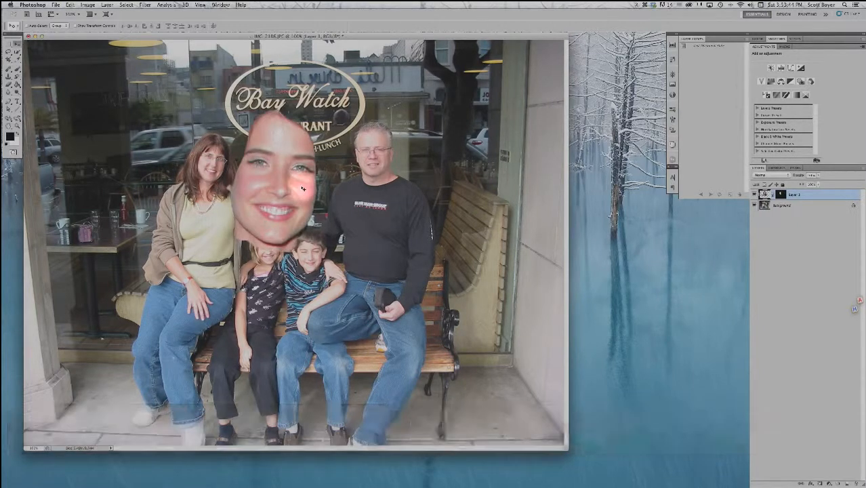
# Step: Shrink the pasted face proportionally with Free Transform and place it over the woman's face
pyautogui.press('super+t')
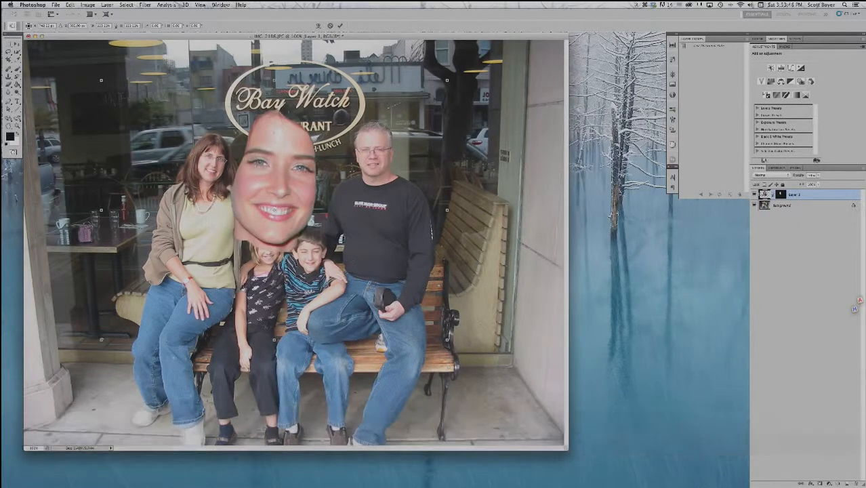
pyautogui.moveTo(447, 339); pyautogui.dragTo(235, 198)
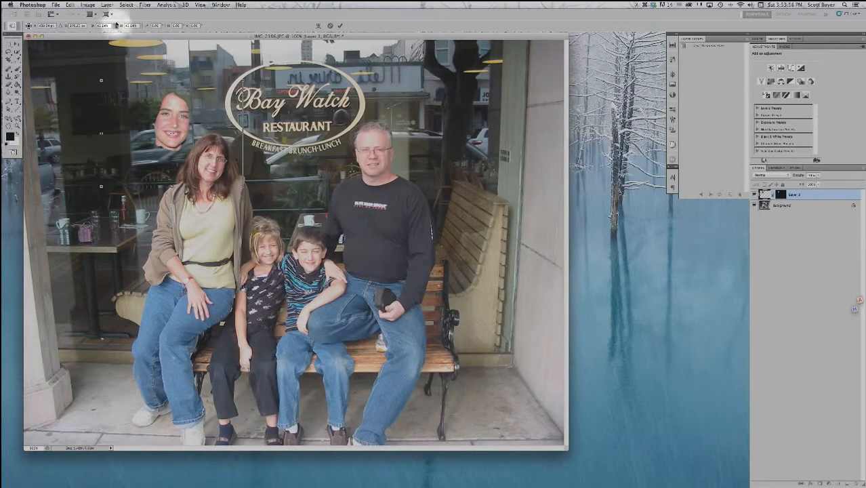
pyautogui.moveTo(242, 187)
pyautogui.mouseDown()
pyautogui.moveTo(212, 175)
pyautogui.moveTo(248, 192)
pyautogui.mouseUp()
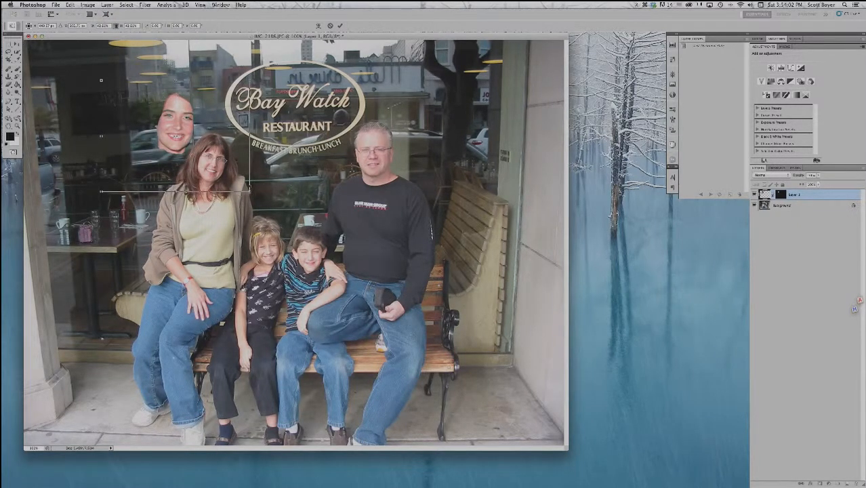
pyautogui.moveTo(252, 192); pyautogui.dragTo(231, 177)
pyautogui.moveTo(180, 128); pyautogui.dragTo(222, 176)
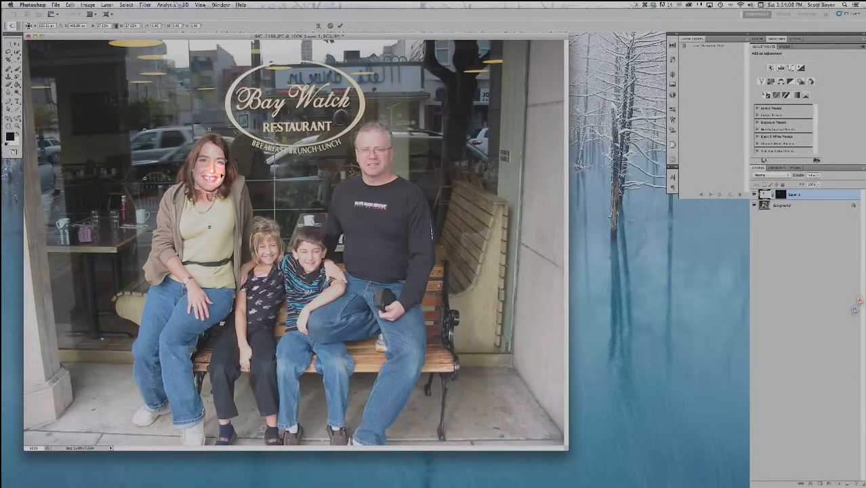
# Step: Scale the pasted face down further and reposition it to match the size of the woman's head
pyautogui.moveTo(273, 228); pyautogui.dragTo(262, 217)
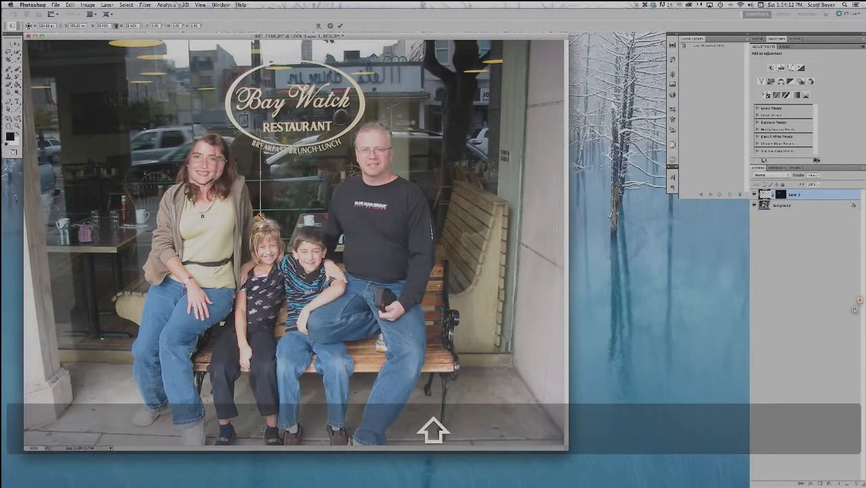
pyautogui.moveTo(211, 167); pyautogui.dragTo(220, 167)
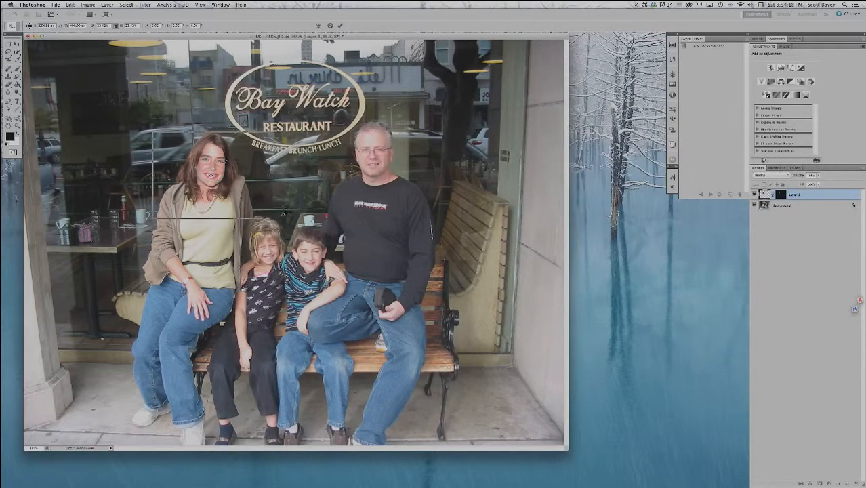
pyautogui.moveTo(268, 216); pyautogui.dragTo(261, 213)
pyautogui.moveTo(225, 175); pyautogui.dragTo(220, 172)
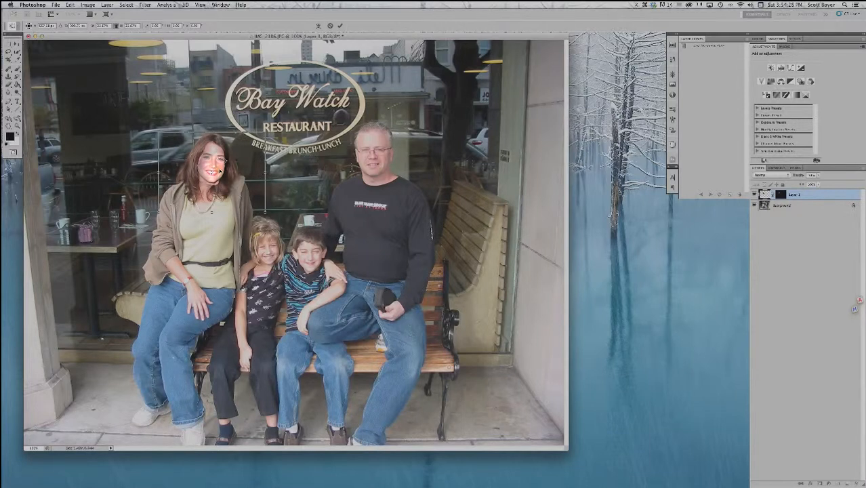
pyautogui.moveTo(219, 171); pyautogui.dragTo(201, 182)
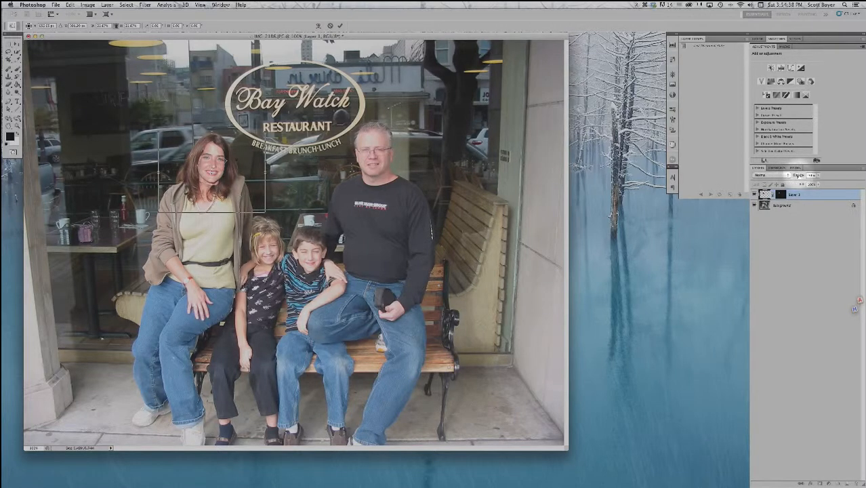
# Step: Make the face layer semi-transparent and rotate it clockwise, aligning its eyes and mouth with the woman's tilted features
pyautogui.click(800, 175)
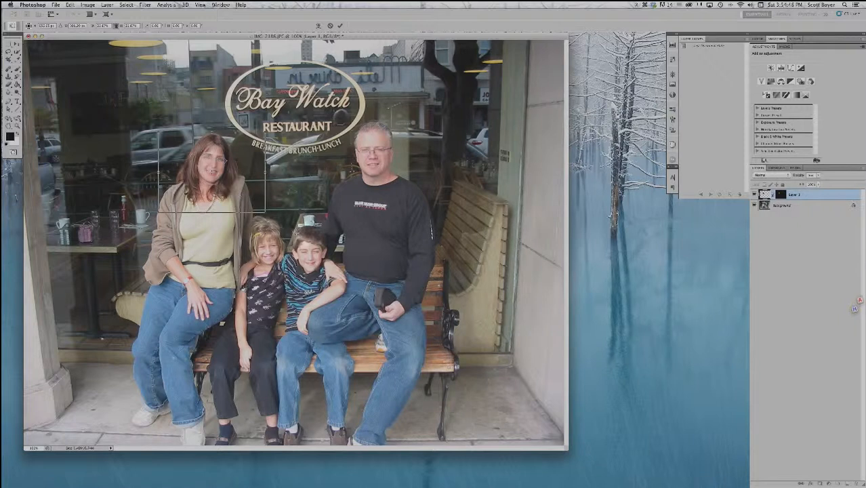
pyautogui.press('super+space')
pyautogui.moveTo(163, 123); pyautogui.dragTo(268, 230)
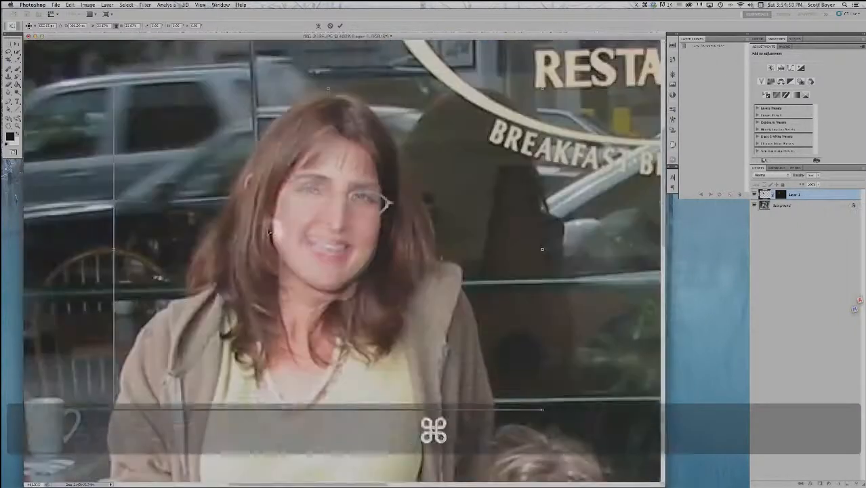
pyautogui.moveTo(437, 294); pyautogui.dragTo(431, 310)
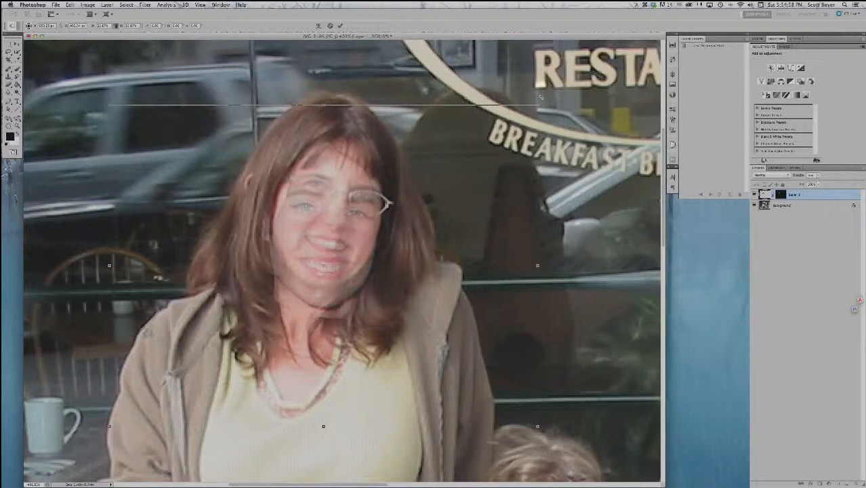
pyautogui.moveTo(540, 97); pyautogui.dragTo(559, 107)
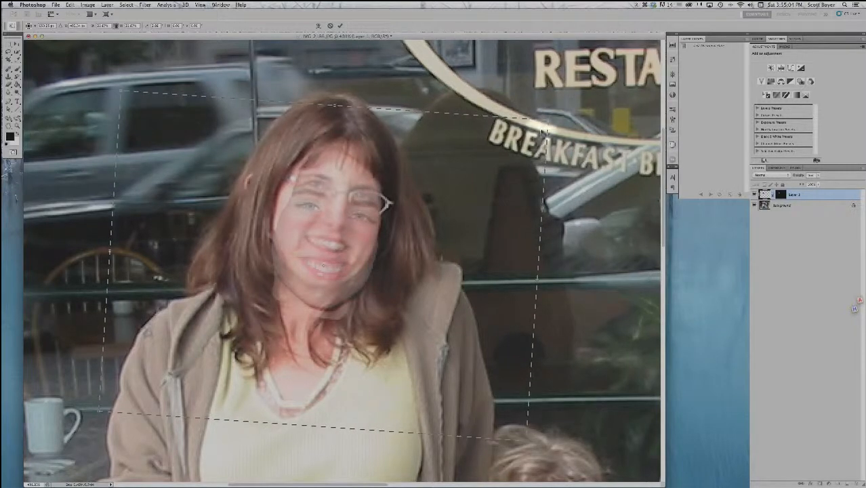
pyautogui.moveTo(381, 233); pyautogui.dragTo(368, 246)
pyautogui.moveTo(565, 125)
pyautogui.mouseDown()
pyautogui.moveTo(585, 129)
pyautogui.moveTo(563, 118)
pyautogui.mouseUp()
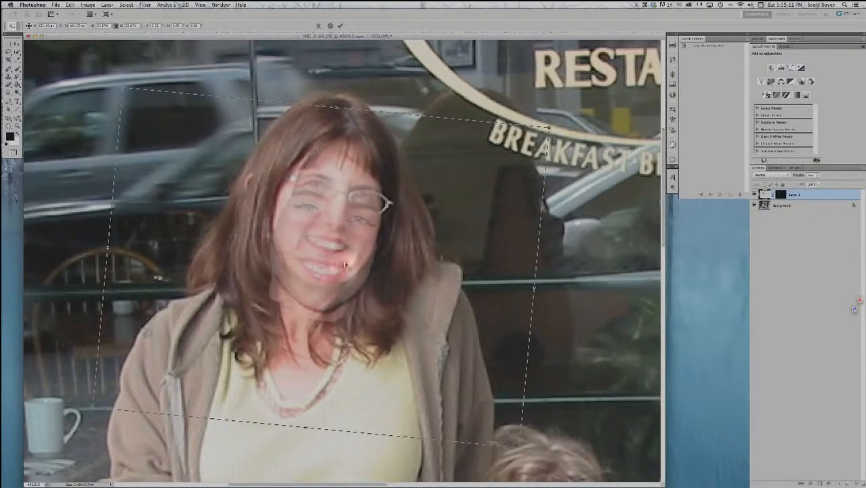
pyautogui.moveTo(363, 242); pyautogui.dragTo(364, 224)
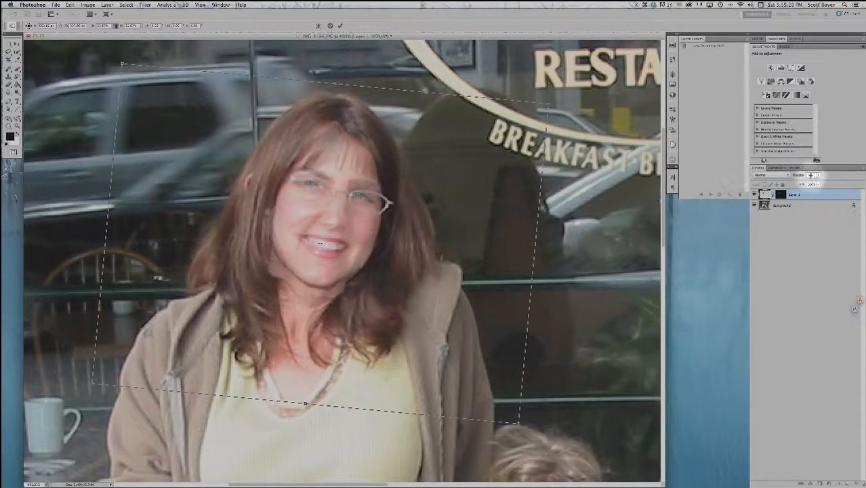
# Step: Restore the face layer to full opacity, nudge it into place on the woman's head, and apply the transform
pyautogui.moveTo(800, 176); pyautogui.dragTo(827, 176)
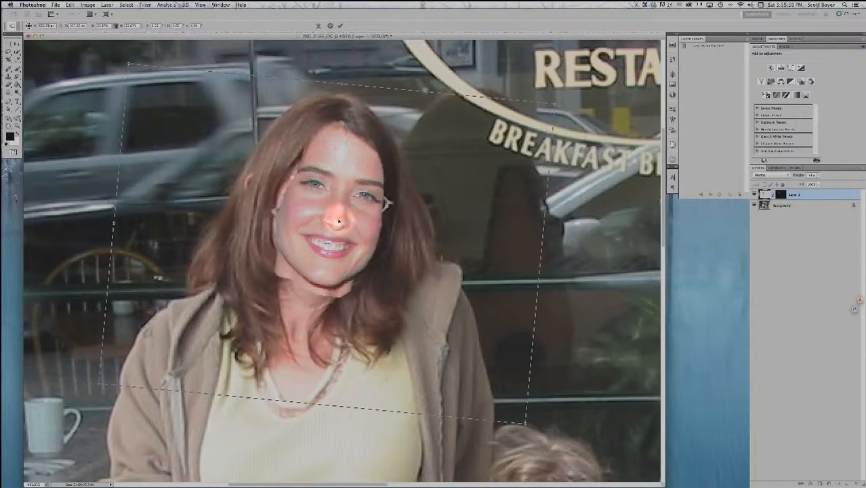
pyautogui.moveTo(333, 222); pyautogui.dragTo(337, 222)
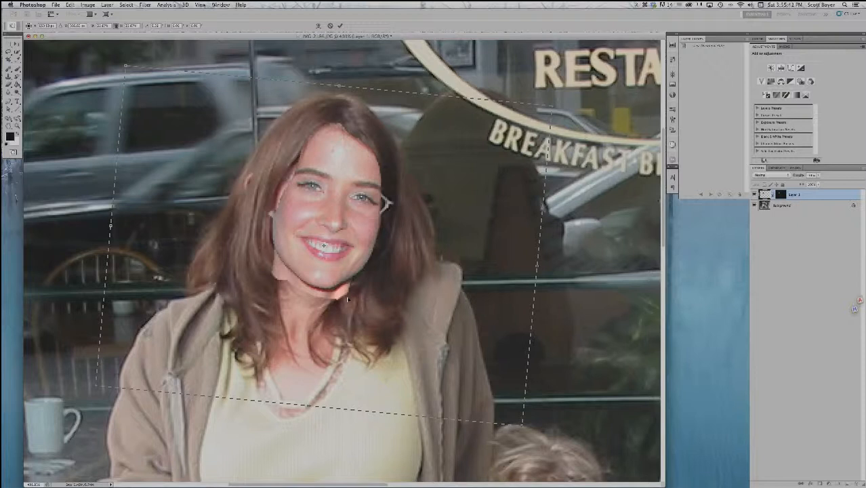
pyautogui.press('Return')
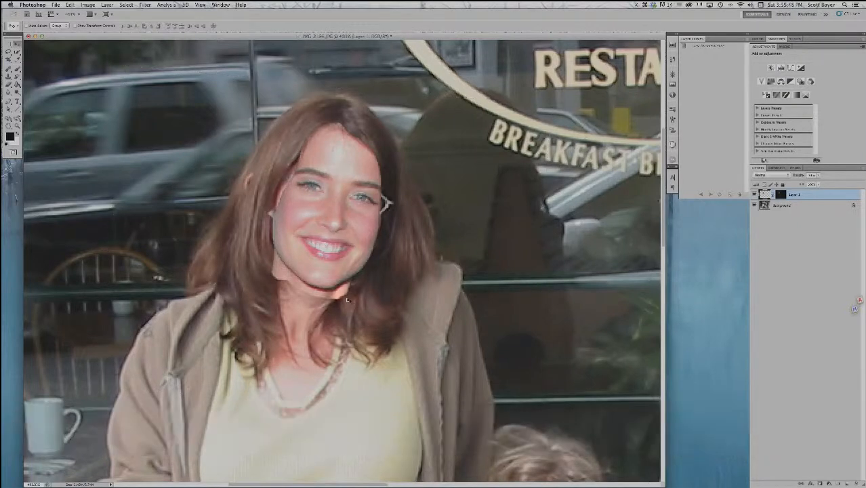
# Step: Target the face layer's mask and paint out the excess along the jaw with a small, soft black brush
pyautogui.click(781, 195)
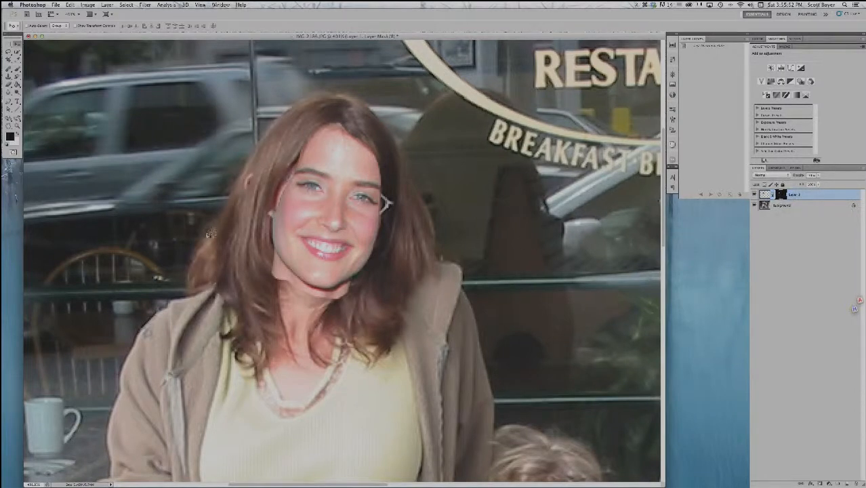
pyautogui.press('b')
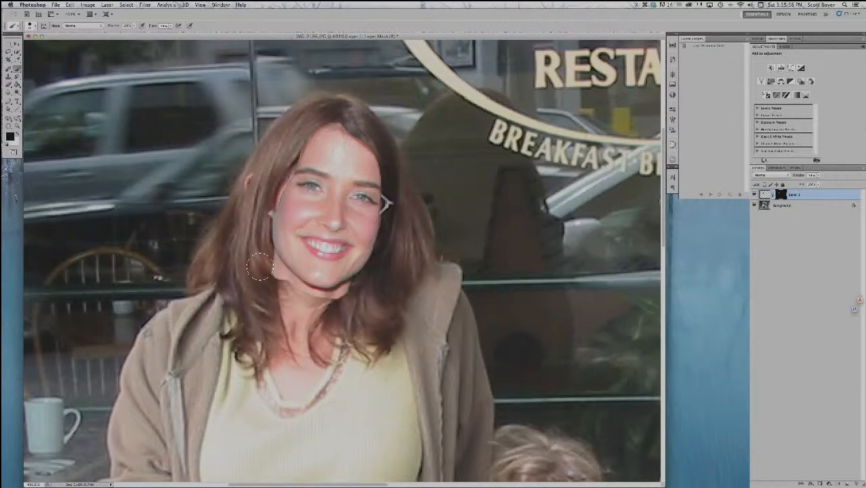
pyautogui.press('[')
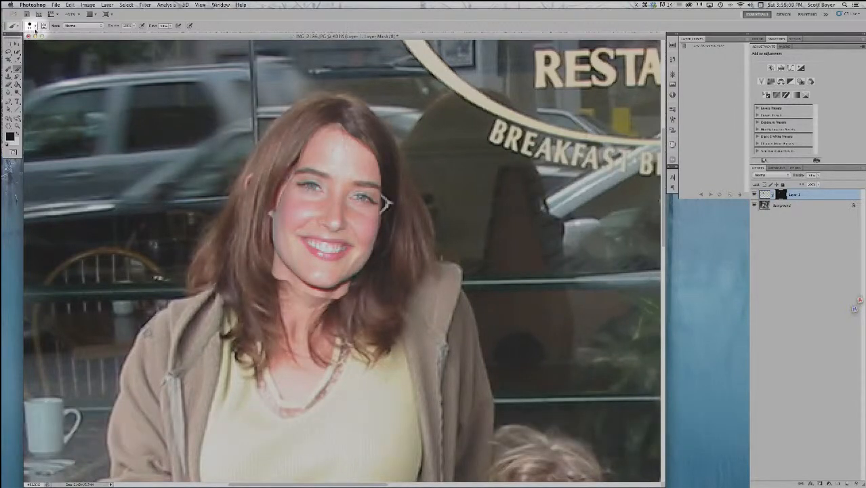
pyautogui.click(31, 27)
pyautogui.moveTo(32, 57)
pyautogui.mouseDown()
pyautogui.moveTo(79, 59)
pyautogui.moveTo(12, 58)
pyautogui.mouseUp()
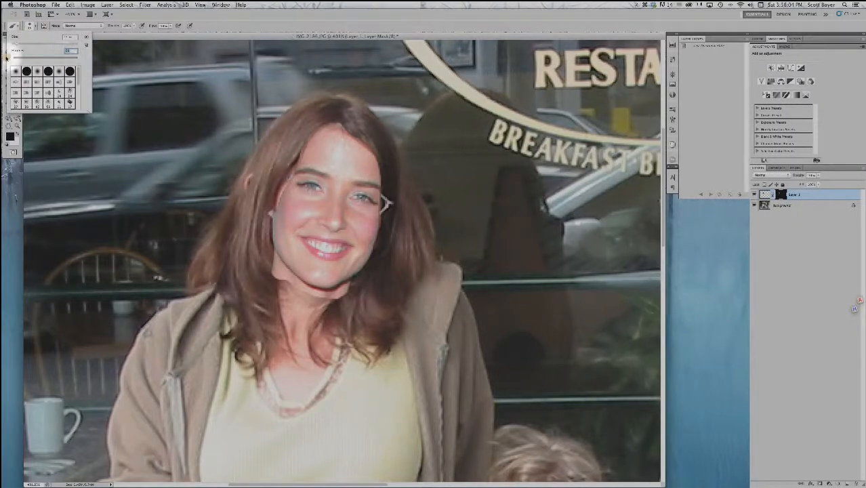
pyautogui.click(35, 27)
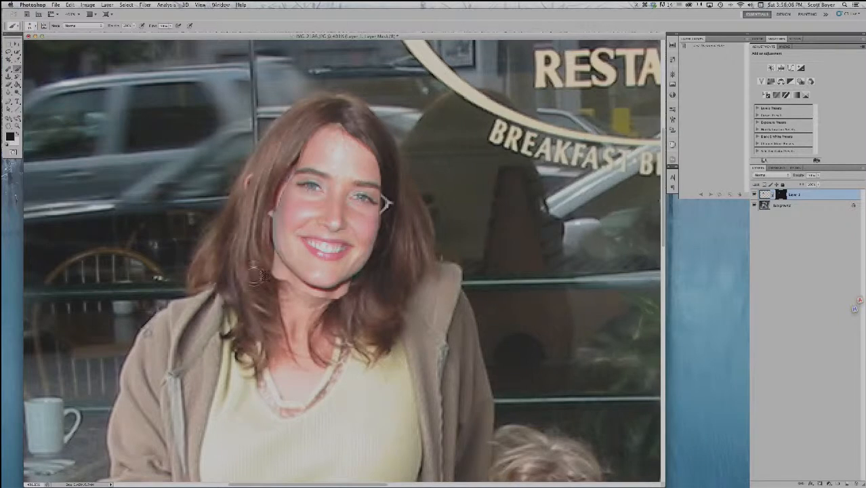
pyautogui.moveTo(265, 269)
pyautogui.mouseDown()
pyautogui.moveTo(272, 285)
pyautogui.moveTo(261, 268)
pyautogui.moveTo(269, 283)
pyautogui.moveTo(268, 257)
pyautogui.moveTo(269, 282)
pyautogui.moveTo(292, 309)
pyautogui.moveTo(300, 310)
pyautogui.moveTo(283, 292)
pyautogui.moveTo(312, 306)
pyautogui.moveTo(316, 298)
pyautogui.mouseUp()
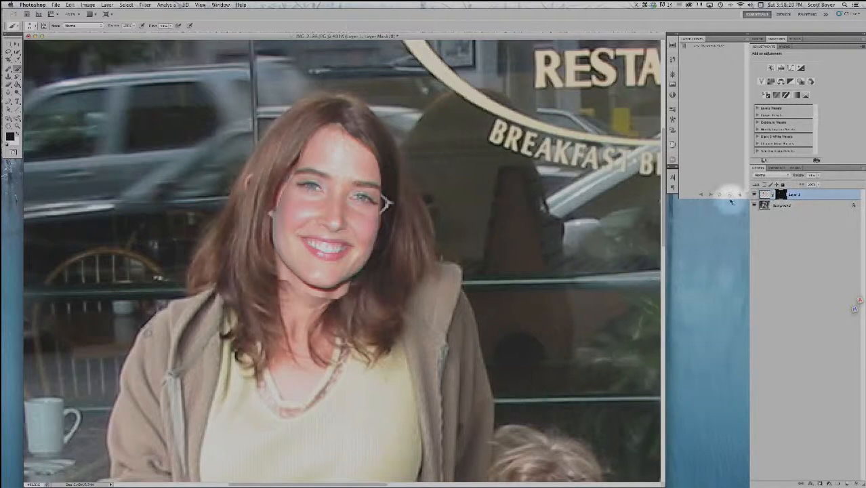
# Step: Paint white on the mask below the chin to reveal the pasted neck, and inspect it with the background hidden
pyautogui.press('x')
pyautogui.moveTo(330, 287); pyautogui.dragTo(300, 280)
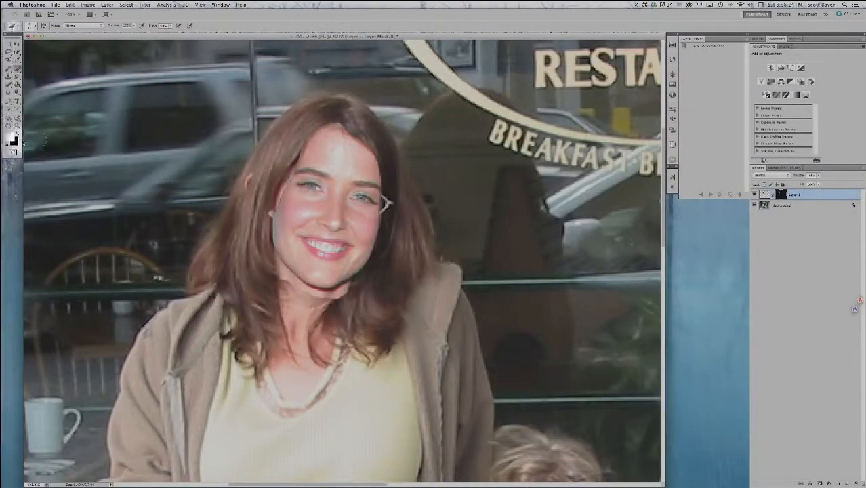
pyautogui.press('x')
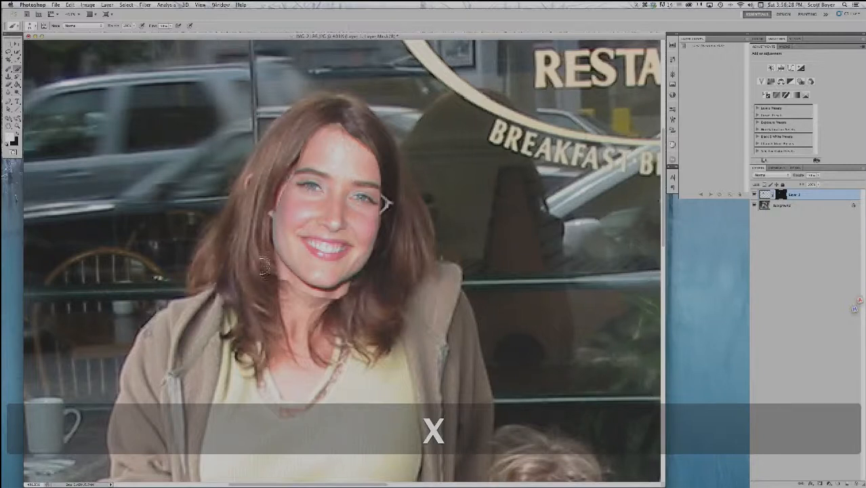
pyautogui.moveTo(299, 288)
pyautogui.mouseDown()
pyautogui.moveTo(292, 280)
pyautogui.moveTo(335, 290)
pyautogui.moveTo(316, 297)
pyautogui.moveTo(336, 296)
pyautogui.moveTo(311, 299)
pyautogui.moveTo(289, 284)
pyautogui.mouseUp()
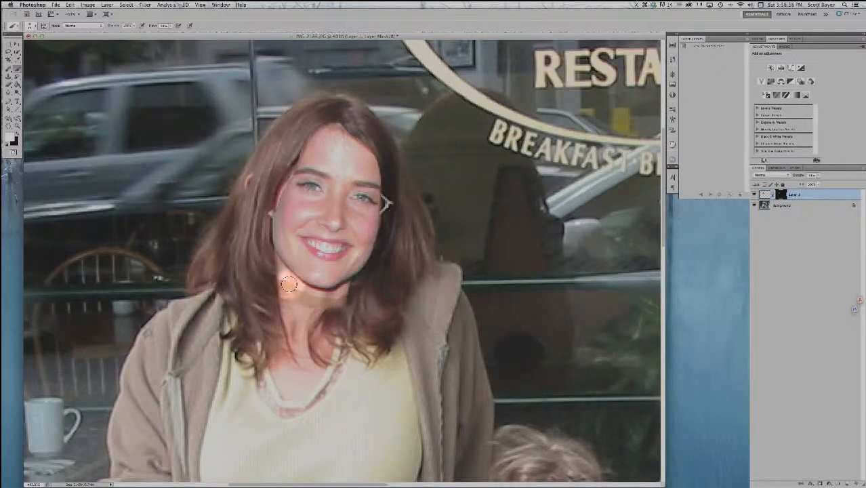
pyautogui.moveTo(288, 285)
pyautogui.mouseDown()
pyautogui.moveTo(330, 301)
pyautogui.moveTo(342, 292)
pyautogui.moveTo(316, 298)
pyautogui.moveTo(280, 279)
pyautogui.moveTo(322, 294)
pyautogui.mouseUp()
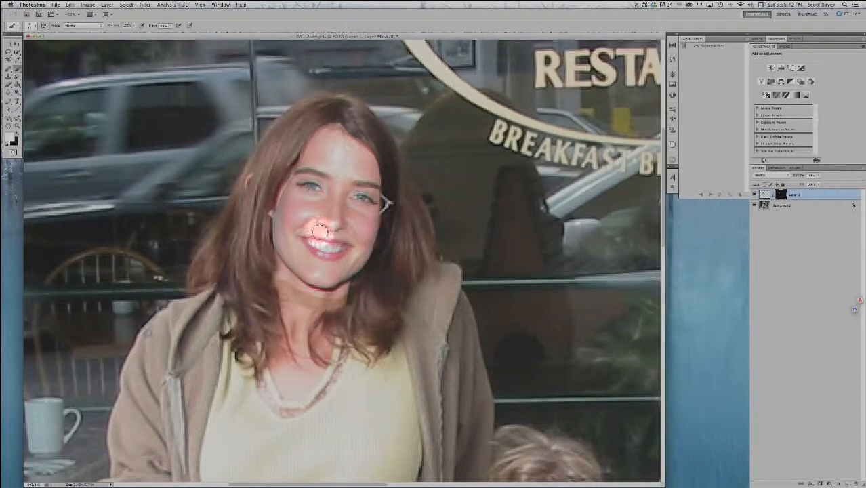
pyautogui.moveTo(339, 297)
pyautogui.mouseDown()
pyautogui.moveTo(313, 302)
pyautogui.moveTo(280, 286)
pyautogui.moveTo(330, 312)
pyautogui.moveTo(292, 298)
pyautogui.moveTo(347, 346)
pyautogui.mouseUp()
pyautogui.click(754, 205)
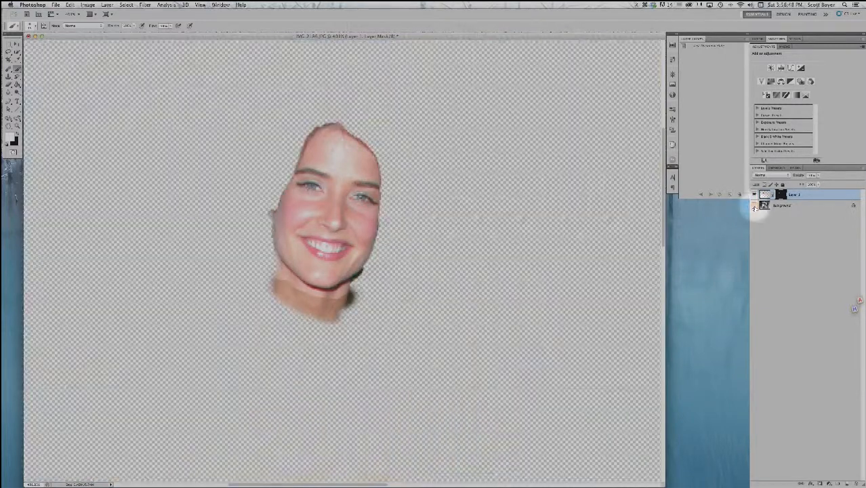
pyautogui.click(755, 205)
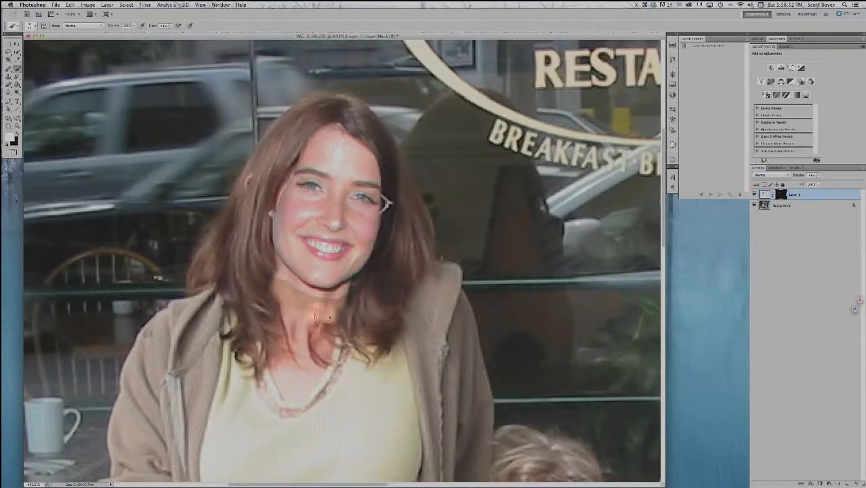
# Step: Enlarge the brush and paint black on the mask beneath the chin to hide the pasted neck
pyautogui.press(']')
pyautogui.press(']')
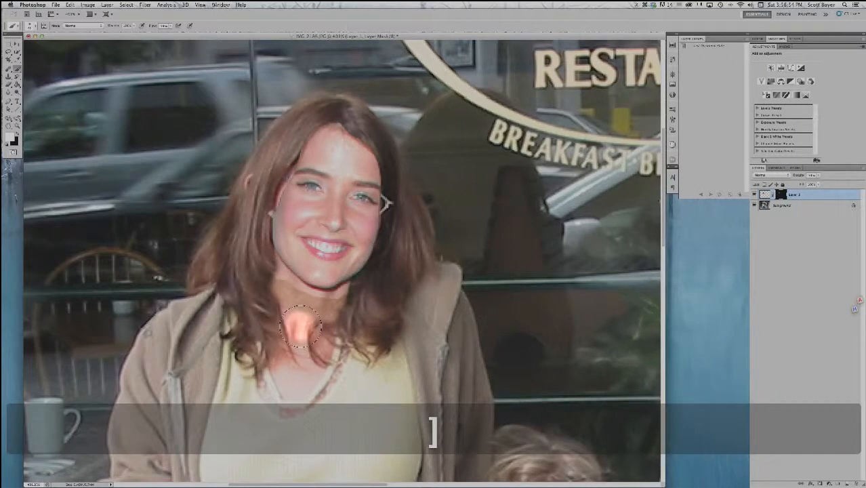
pyautogui.press(']')
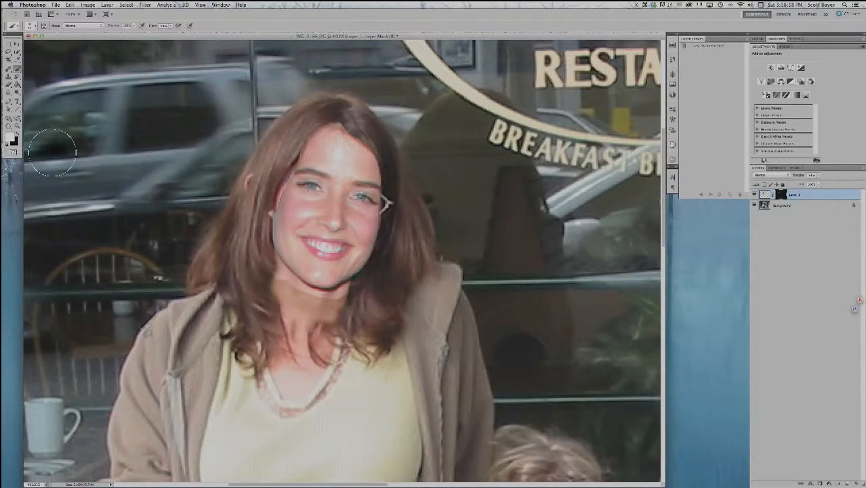
pyautogui.press('alt')
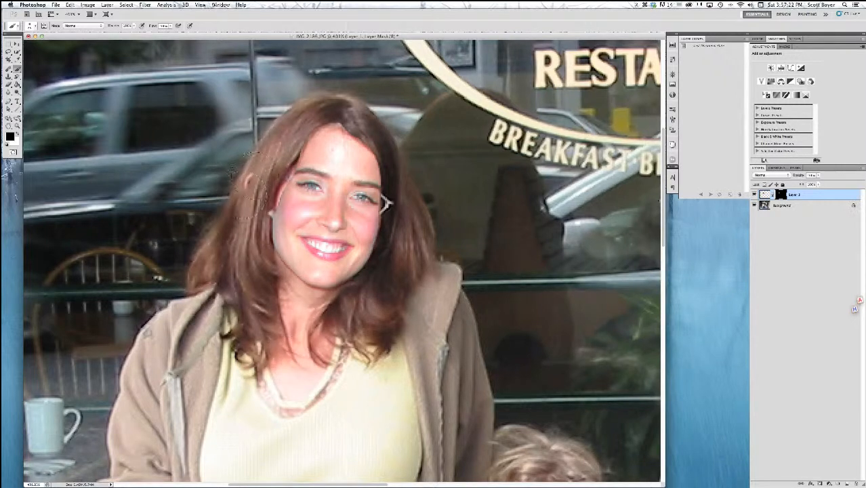
# Step: Adjust the brush size and mask out the pasted face's edge and upper forehead to bring back the woman's own hairline and bangs
pyautogui.press('[')
pyautogui.press('[')
pyautogui.press(']')
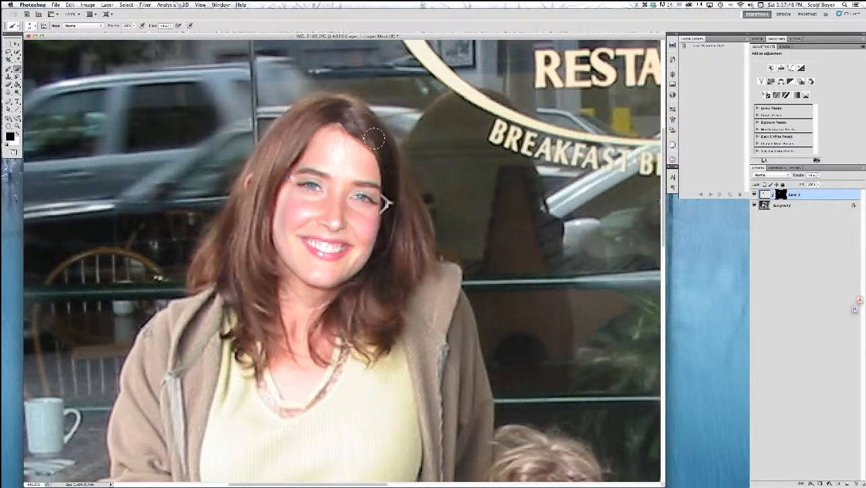
pyautogui.press(']')
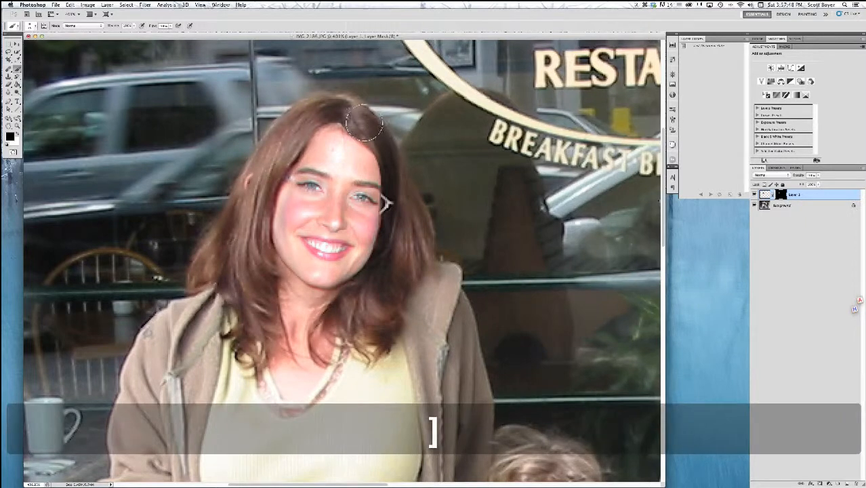
pyautogui.moveTo(366, 129)
pyautogui.mouseDown()
pyautogui.moveTo(312, 122)
pyautogui.moveTo(370, 142)
pyautogui.moveTo(320, 122)
pyautogui.moveTo(310, 129)
pyautogui.moveTo(354, 133)
pyautogui.moveTo(381, 153)
pyautogui.moveTo(340, 126)
pyautogui.moveTo(309, 133)
pyautogui.mouseUp()
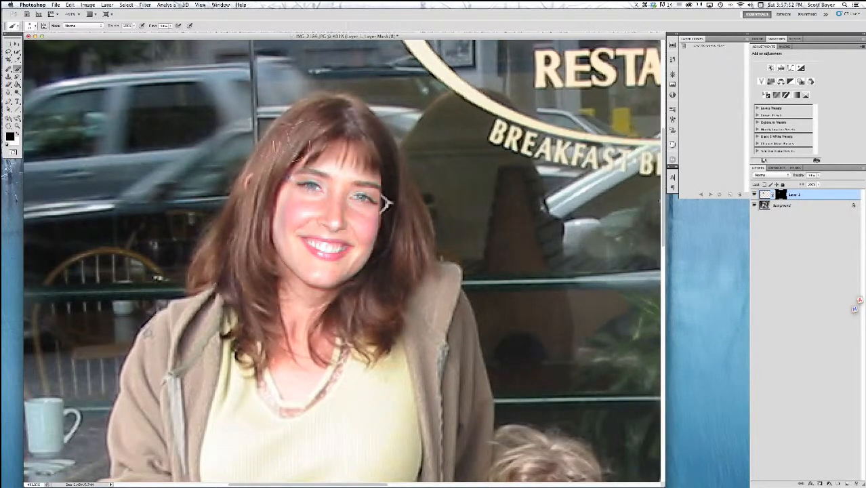
# Step: Undo the last mask stroke and paint black over the upper forehead again to bring back the woman's bangs
pyautogui.press('super+z')
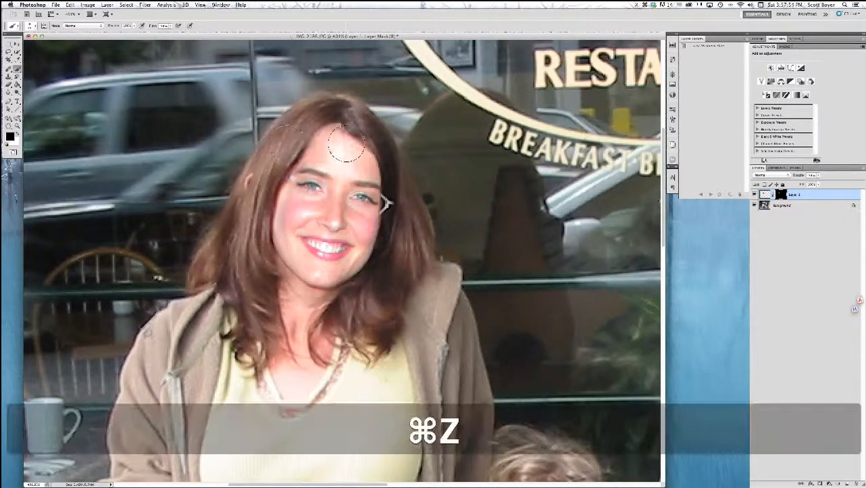
pyautogui.moveTo(342, 128)
pyautogui.mouseDown()
pyautogui.moveTo(389, 153)
pyautogui.moveTo(314, 139)
pyautogui.moveTo(307, 127)
pyautogui.mouseUp()
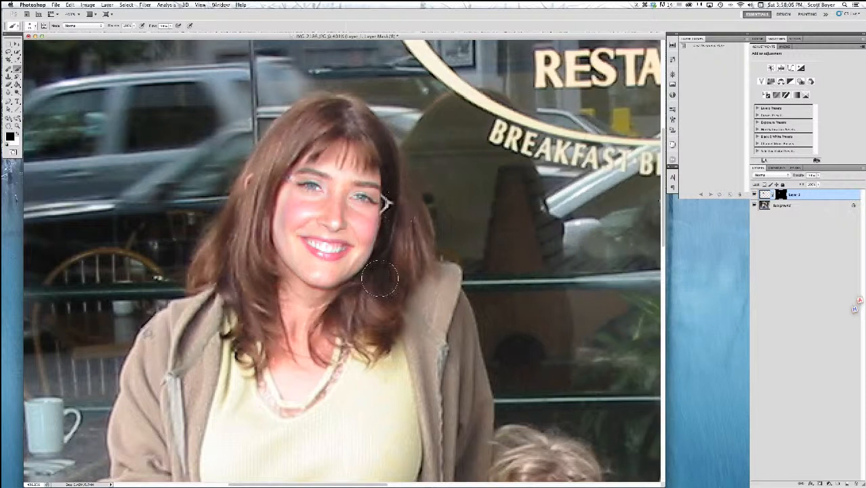
pyautogui.press('super')
pyautogui.press('super+0')
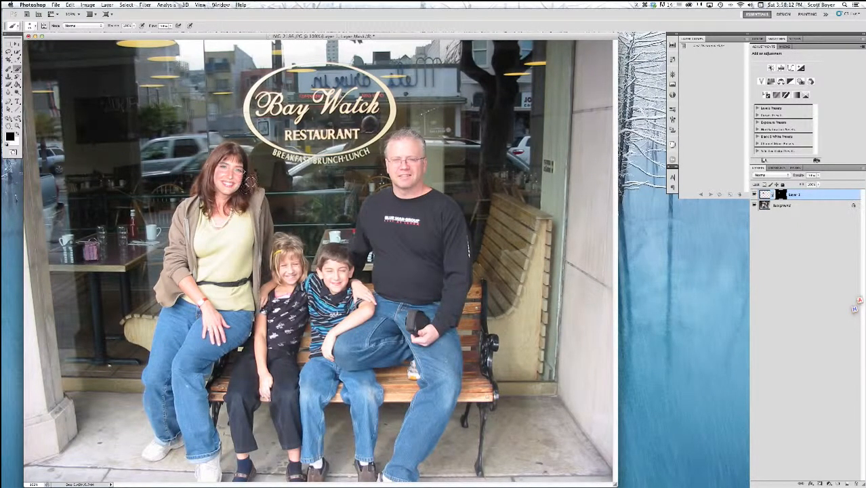
# Step: Hide the face layer and duplicate the Background layer
pyautogui.press('super+space')
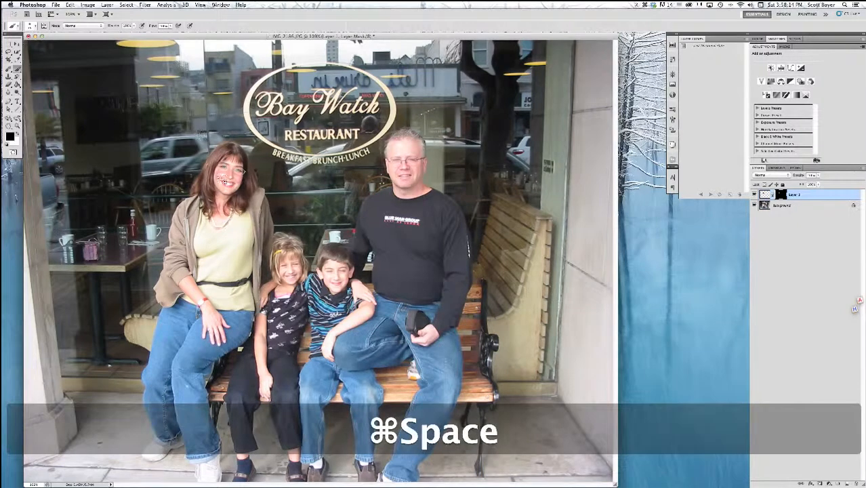
pyautogui.moveTo(261, 213); pyautogui.dragTo(195, 128)
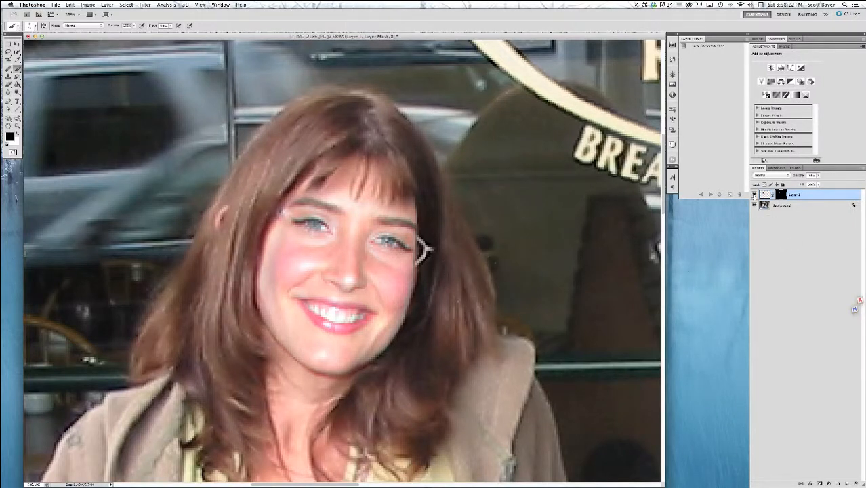
pyautogui.click(755, 195)
pyautogui.click(774, 207)
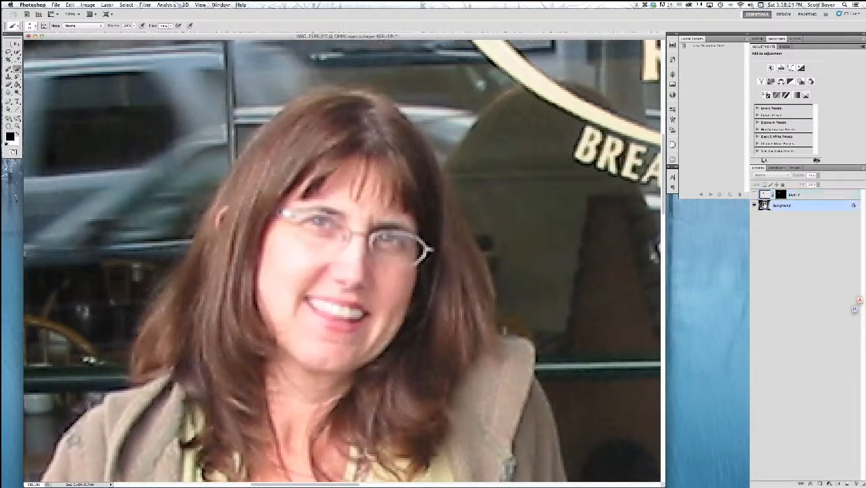
pyautogui.press('super+j')
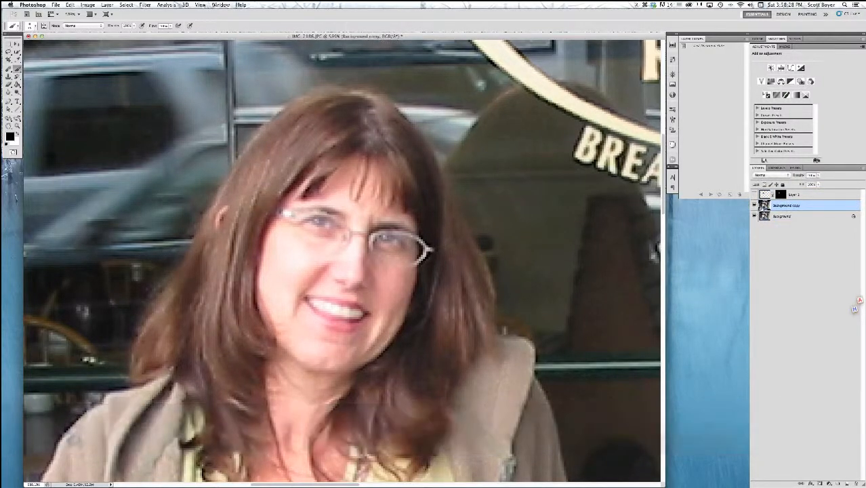
# Step: Try to cover the glasses' outer end with the Healing Brush, sampling the hair beside it on the Background copy
pyautogui.press('alt')
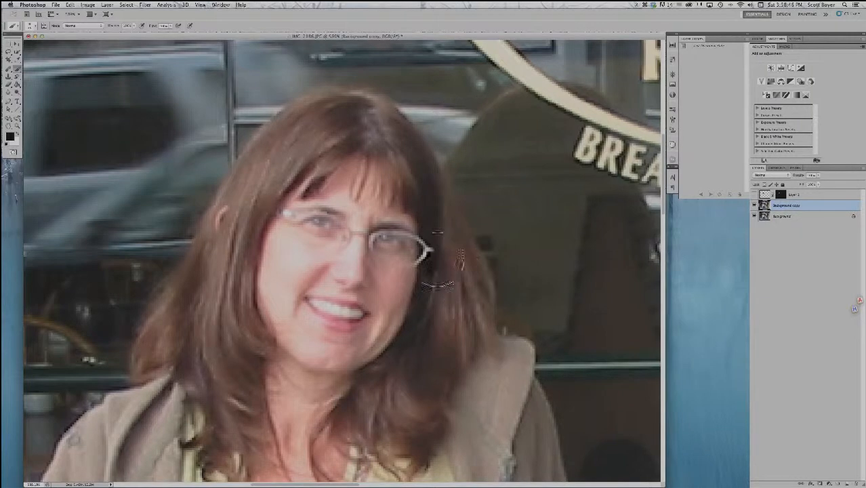
pyautogui.click(10, 77)
pyautogui.click(7, 68)
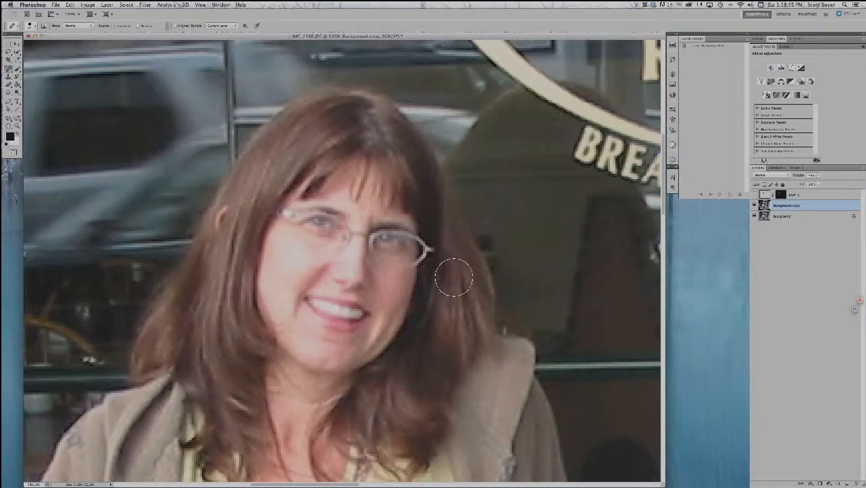
pyautogui.press('alt')
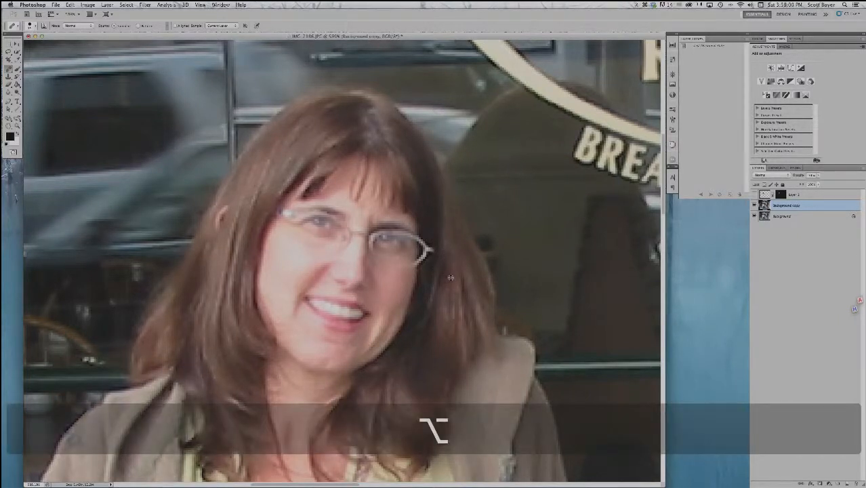
pyautogui.keyDown('alt'); pyautogui.click(450, 277); pyautogui.keyUp('alt')
pyautogui.moveTo(427, 256)
pyautogui.mouseDown()
pyautogui.moveTo(424, 280)
pyautogui.moveTo(452, 331)
pyautogui.moveTo(455, 297)
pyautogui.moveTo(421, 215)
pyautogui.moveTo(444, 243)
pyautogui.moveTo(432, 218)
pyautogui.mouseUp()
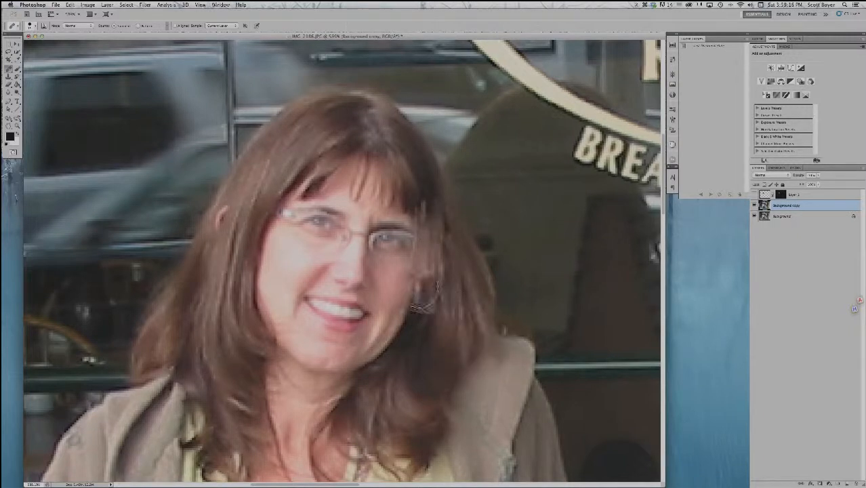
pyautogui.moveTo(420, 292); pyautogui.dragTo(442, 345)
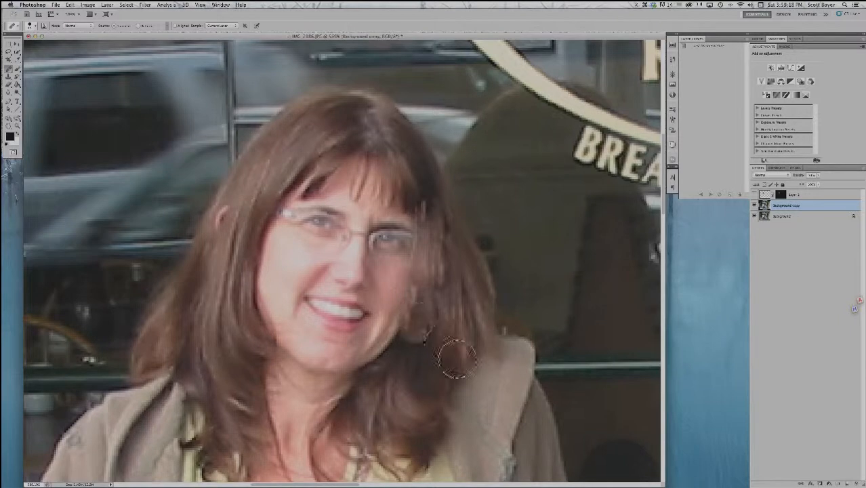
# Step: Delete the retouched Background copy and duplicate the original Background layer again
pyautogui.press('super+0')
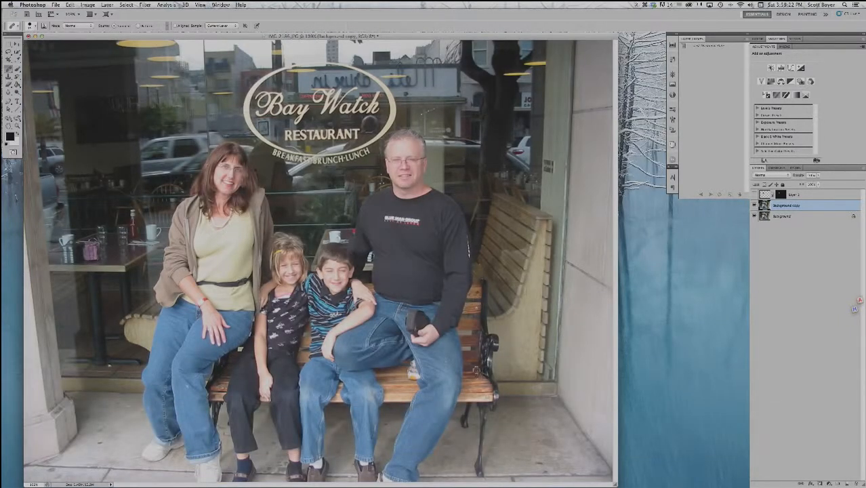
pyautogui.moveTo(785, 206); pyautogui.dragTo(853, 483)
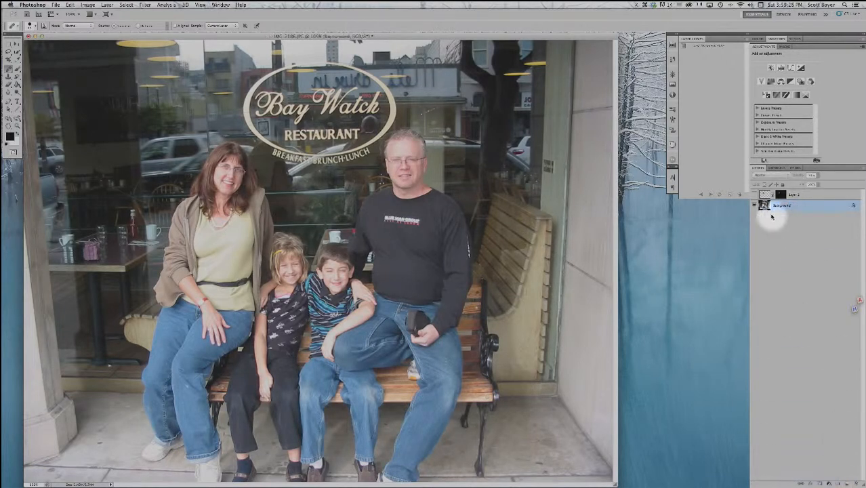
pyautogui.press('super+j')
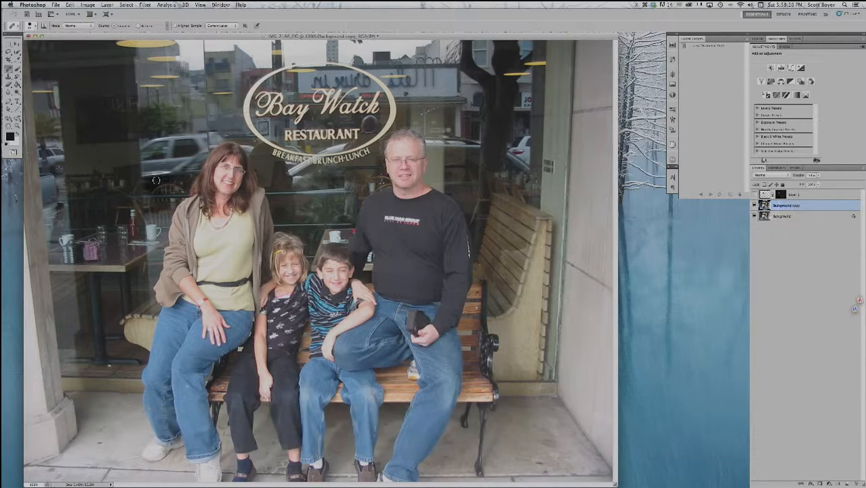
# Step: Switch to the Clone Stamp tool with a soft-edged brush for retouching the woman's glasses on the Background copy
pyautogui.press('super+space')
pyautogui.click(246, 188)
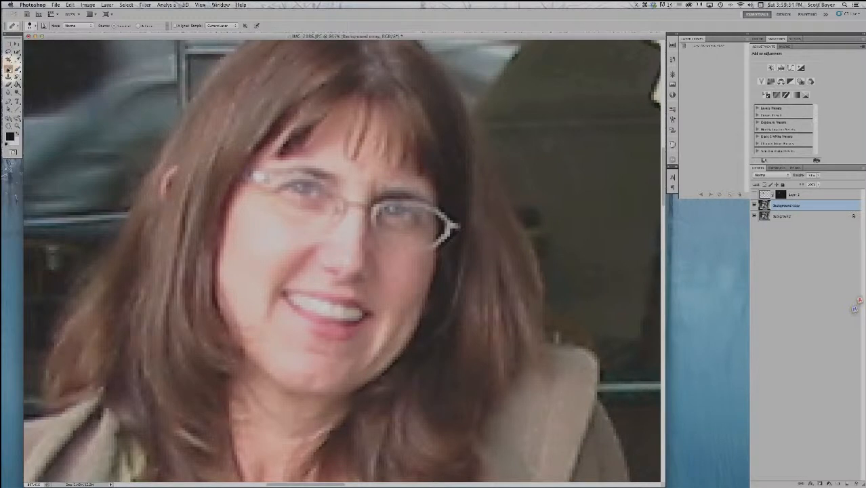
pyautogui.click(9, 75)
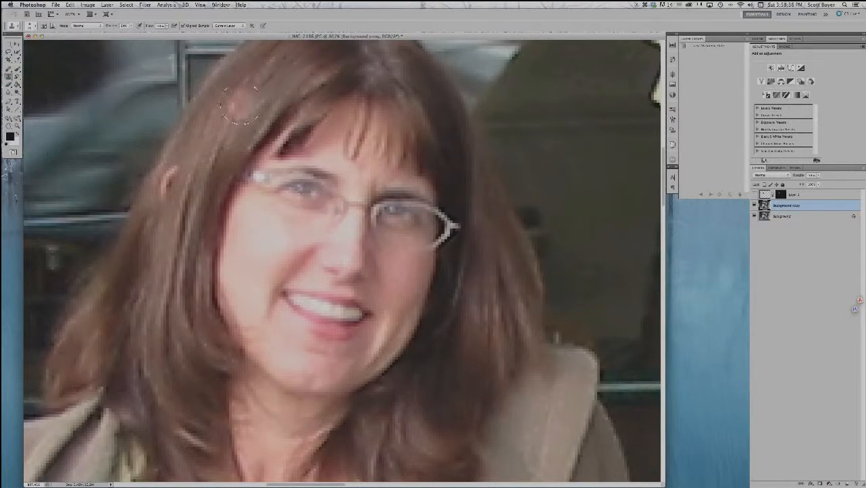
pyautogui.click(29, 25)
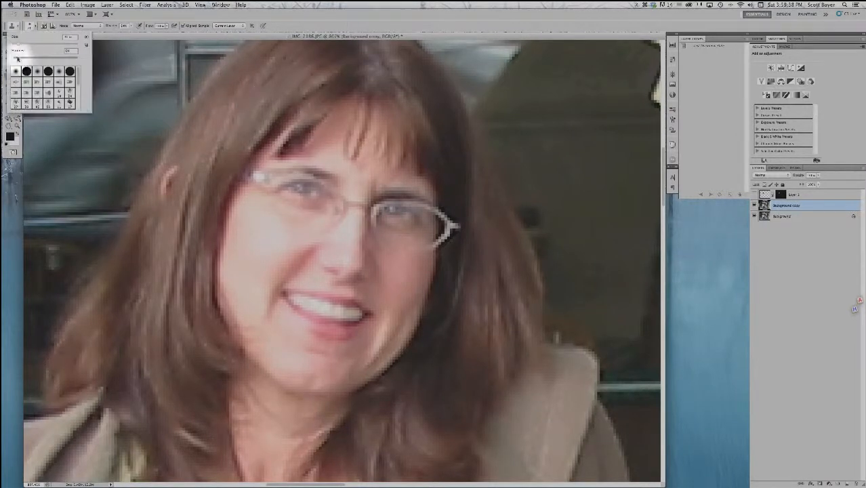
pyautogui.click(31, 26)
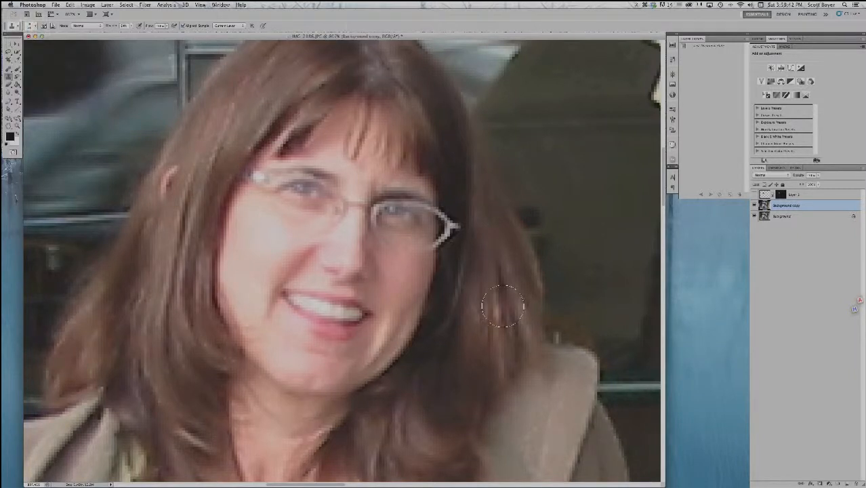
# Step: Try cloning nearby hair over the glasses' outer end at low opacity, and undo the stroke
pyautogui.press('alt')
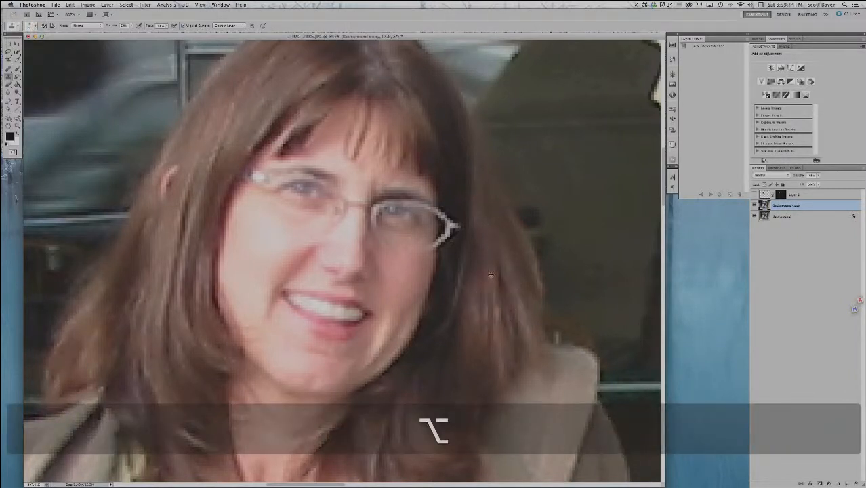
pyautogui.keyDown('alt'); pyautogui.click(491, 275); pyautogui.keyUp('alt')
pyautogui.moveTo(458, 228)
pyautogui.mouseDown()
pyautogui.moveTo(451, 203)
pyautogui.moveTo(444, 232)
pyautogui.mouseUp()
pyautogui.press('super+z')
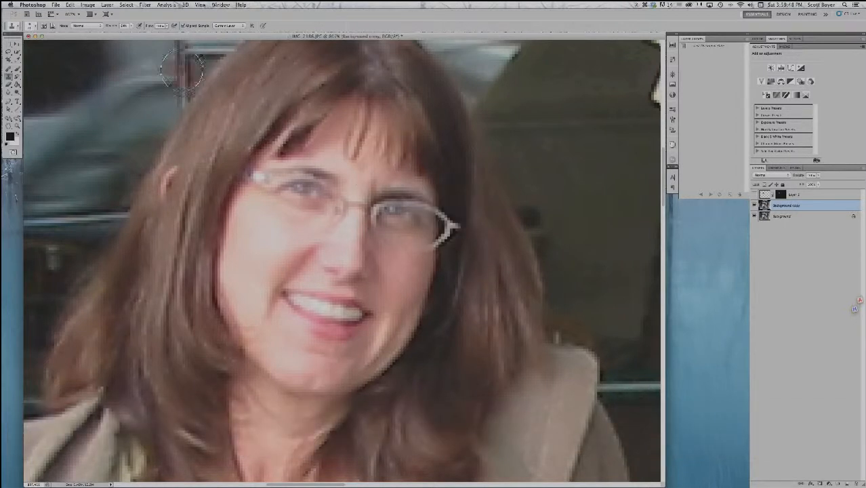
# Step: Raise the Clone Stamp opacity, enlarge the brush and clone hair over the protruding end of the glasses
pyautogui.moveTo(110, 26); pyautogui.dragTo(106, 25)
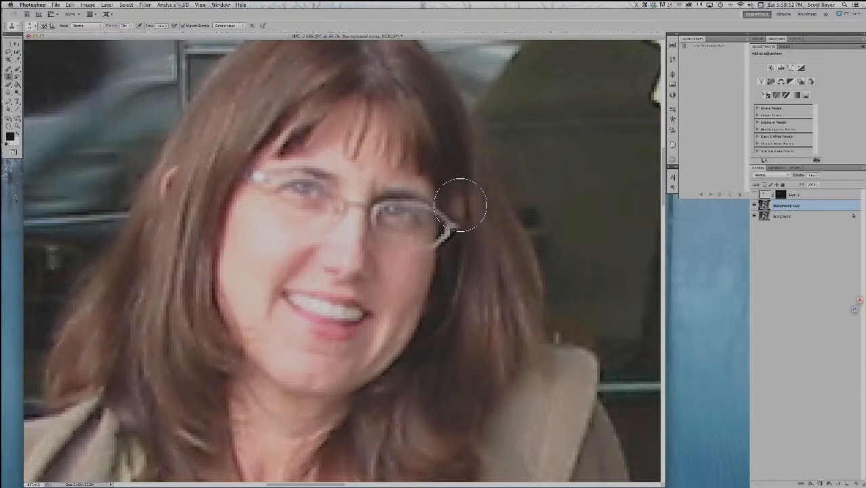
pyautogui.press(']')
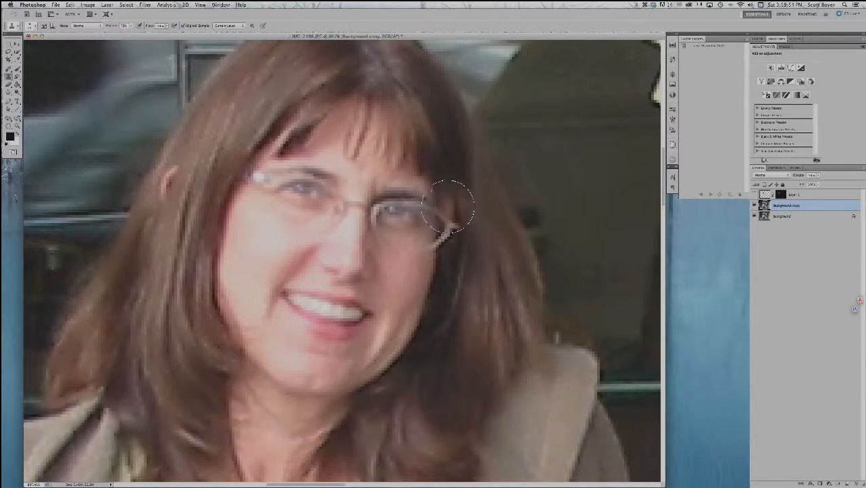
pyautogui.moveTo(447, 221); pyautogui.dragTo(450, 251)
pyautogui.moveTo(463, 354); pyautogui.dragTo(461, 369)
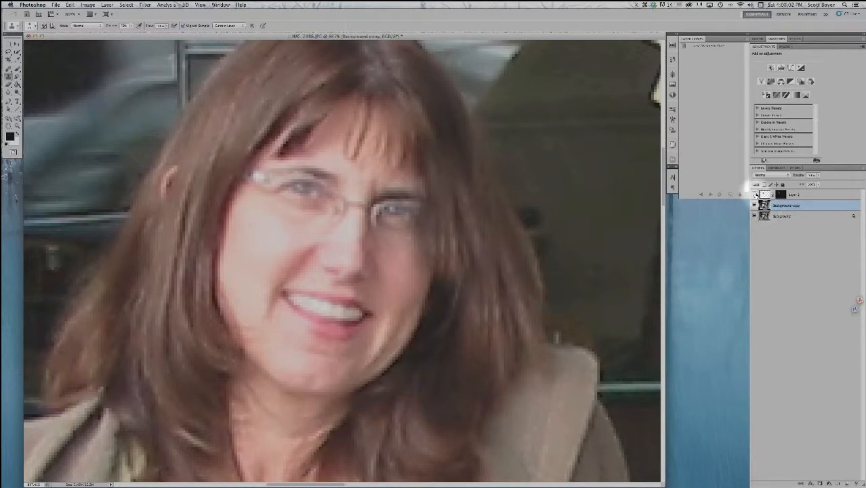
# Step: Show the face layer again and clone darker hair samples beside the eye and cheek to even out the retouched area
pyautogui.click(755, 195)
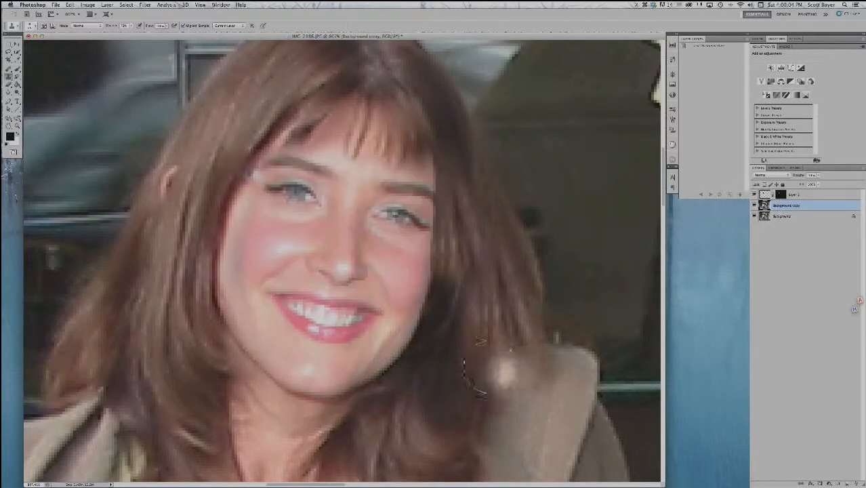
pyautogui.press('alt')
pyautogui.keyDown('alt'); pyautogui.click(440, 320); pyautogui.keyUp('alt')
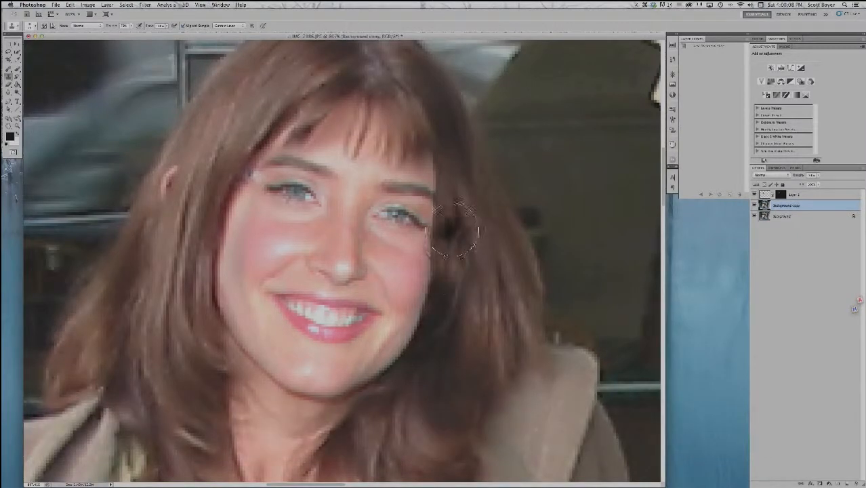
pyautogui.press('alt')
pyautogui.keyDown('alt'); pyautogui.click(446, 116); pyautogui.keyUp('alt')
pyautogui.click(451, 218)
pyautogui.moveTo(451, 218)
pyautogui.mouseDown()
pyautogui.moveTo(441, 299)
pyautogui.moveTo(491, 362)
pyautogui.moveTo(444, 464)
pyautogui.mouseUp()
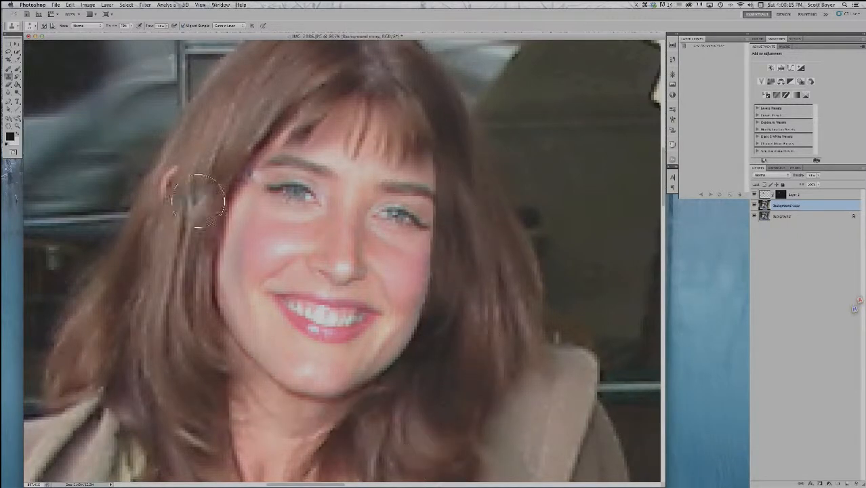
# Step: Sample hair above the other temple and clone it over the glasses remnant beside the eye, finishing with a smaller brush
pyautogui.press('alt')
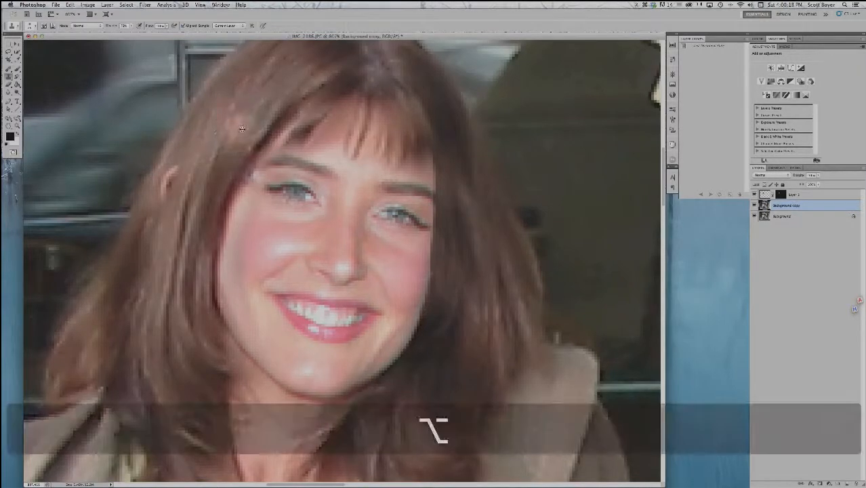
pyautogui.keyDown('alt'); pyautogui.click(242, 128); pyautogui.keyUp('alt')
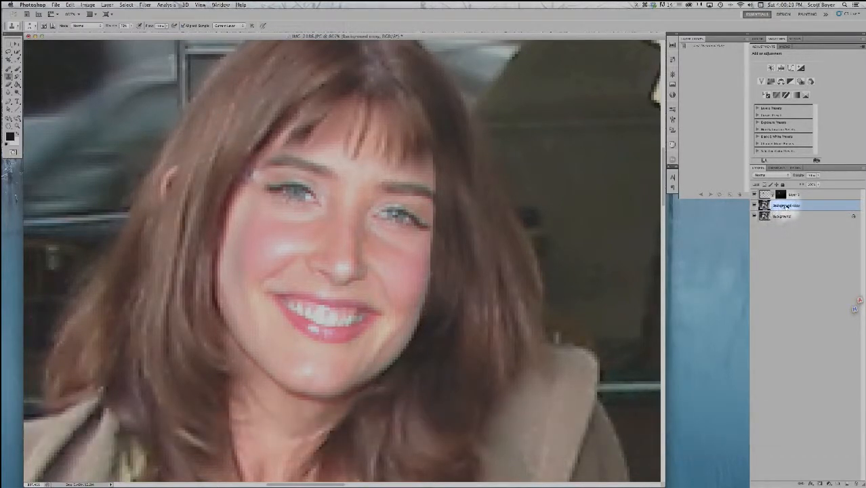
pyautogui.press('alt')
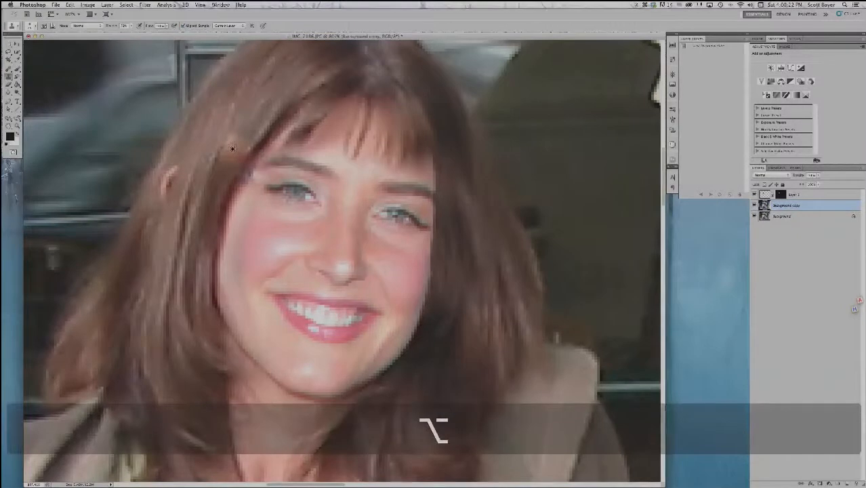
pyautogui.keyDown('alt'); pyautogui.click(233, 149); pyautogui.keyUp('alt')
pyautogui.click(258, 173)
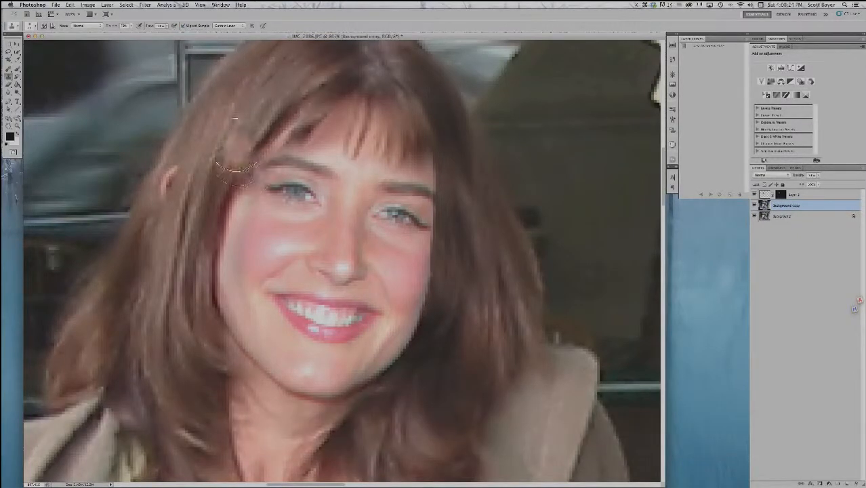
pyautogui.press('alt')
pyautogui.keyDown('alt'); pyautogui.click(217, 130); pyautogui.keyUp('alt')
pyautogui.press('[')
pyautogui.moveTo(254, 172); pyautogui.dragTo(248, 166)
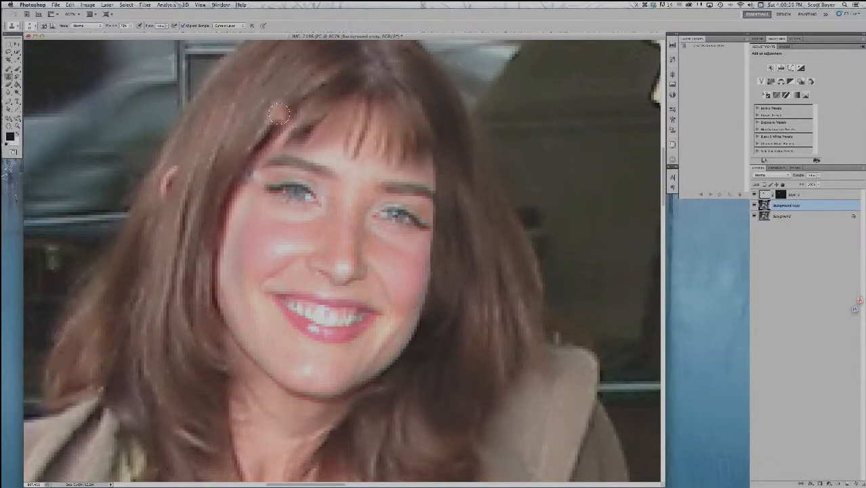
# Step: Sample hair near the crown and clone it down along the strands beside the temple and cheek
pyautogui.press('alt')
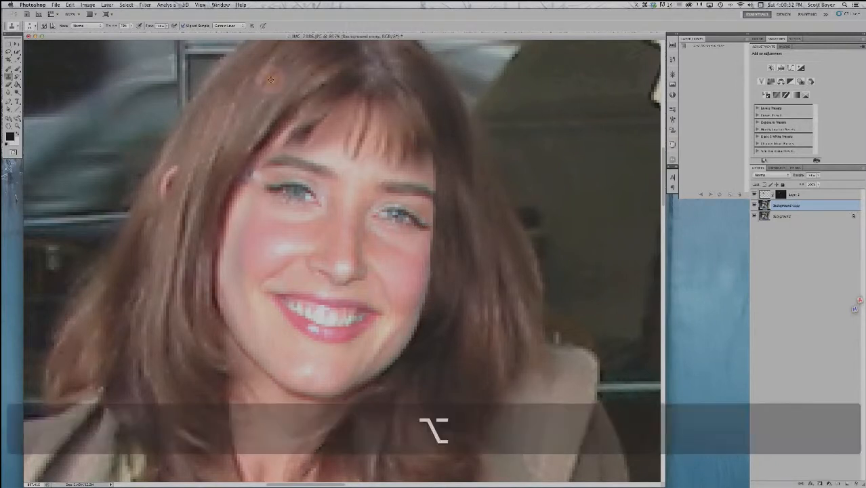
pyautogui.keyDown('alt'); pyautogui.click(271, 80); pyautogui.keyUp('alt')
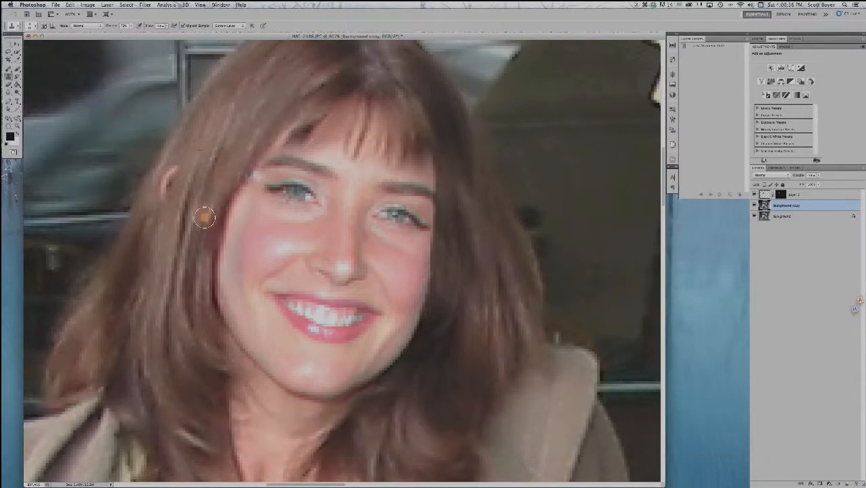
pyautogui.moveTo(225, 185); pyautogui.dragTo(199, 254)
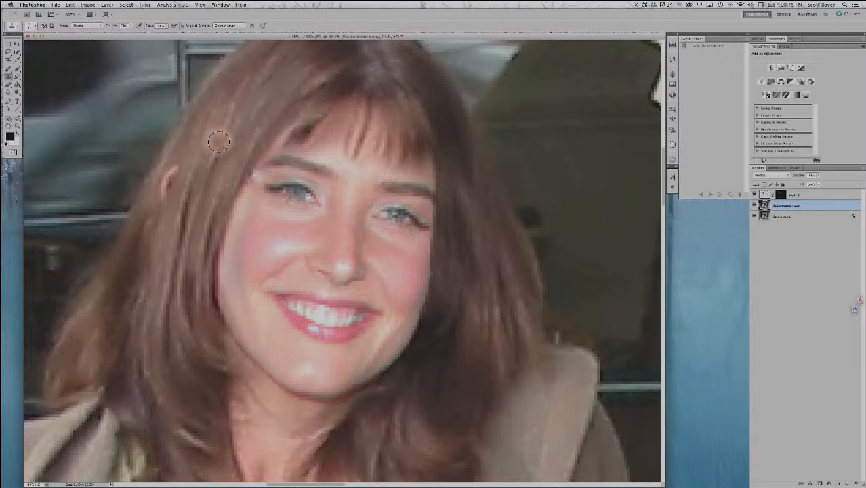
# Step: Sample hair above the exposed ear and clone it over the ear to hide it among the strands
pyautogui.press('alt')
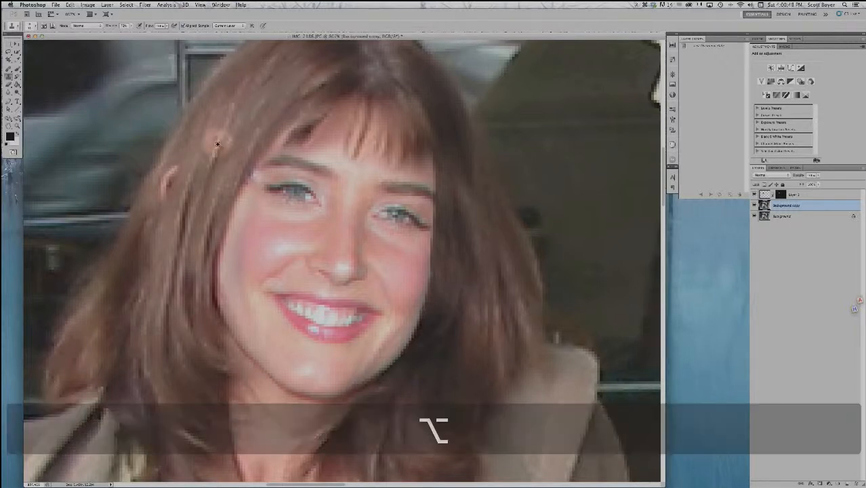
pyautogui.keyDown('alt'); pyautogui.click(217, 144); pyautogui.keyUp('alt')
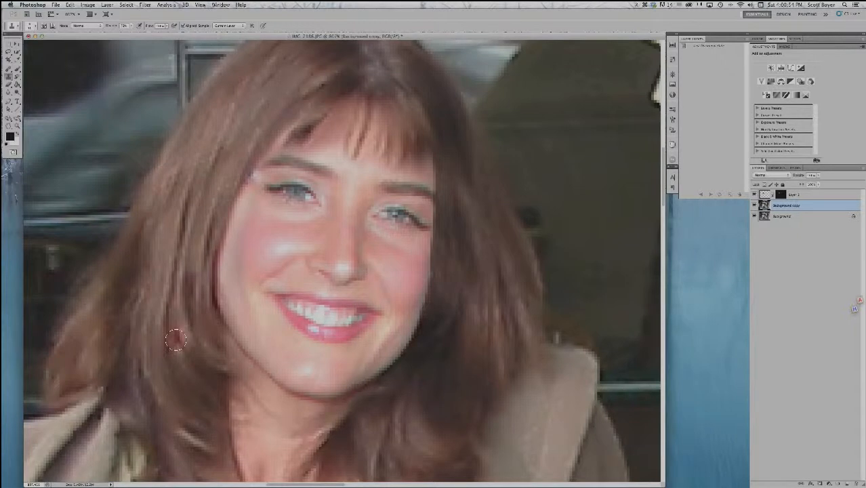
pyautogui.press('super+0')
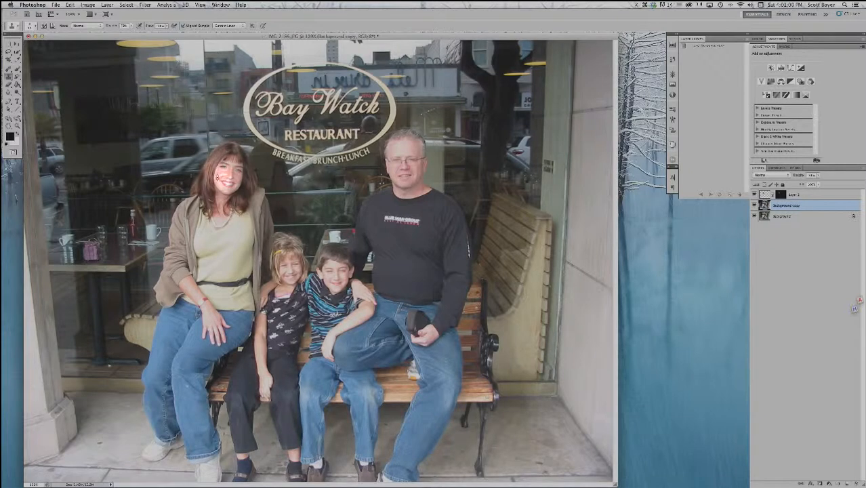
pyautogui.press('super+space')
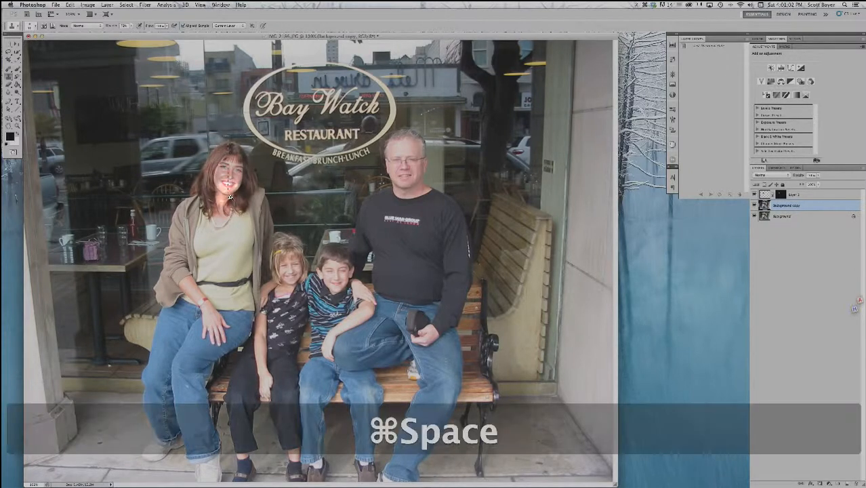
pyautogui.click(224, 178)
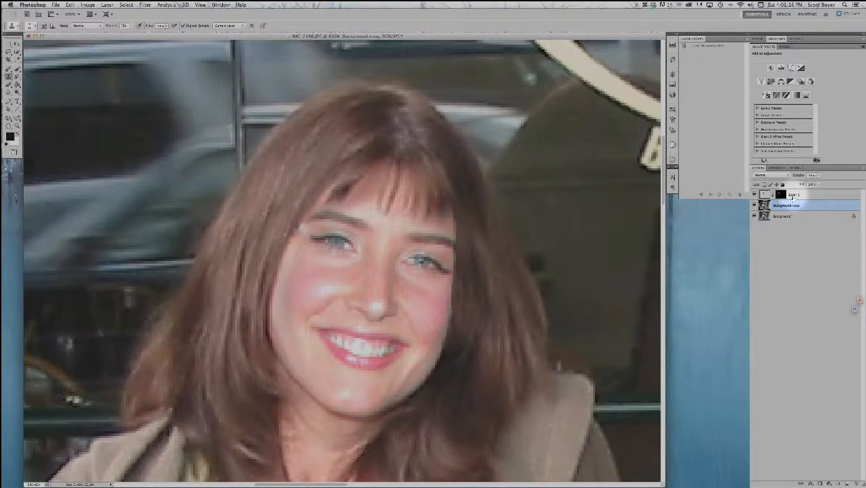
# Step: Rename the top face layer as Cobie
pyautogui.doubleClick(795, 195)
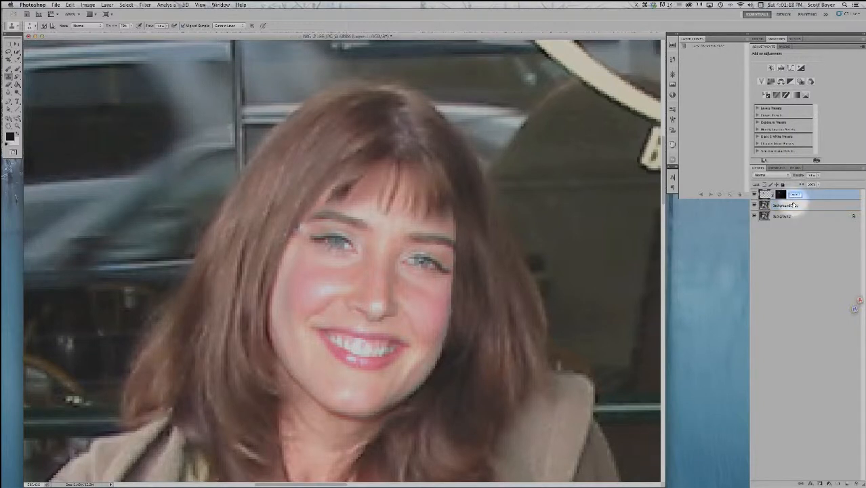
pyautogui.write('Clone')
pyautogui.press('Return')
# Step: Paint black on the face layer's mask with a larger brush along the hair, cheek and neck edges to blend them
pyautogui.click(782, 194)
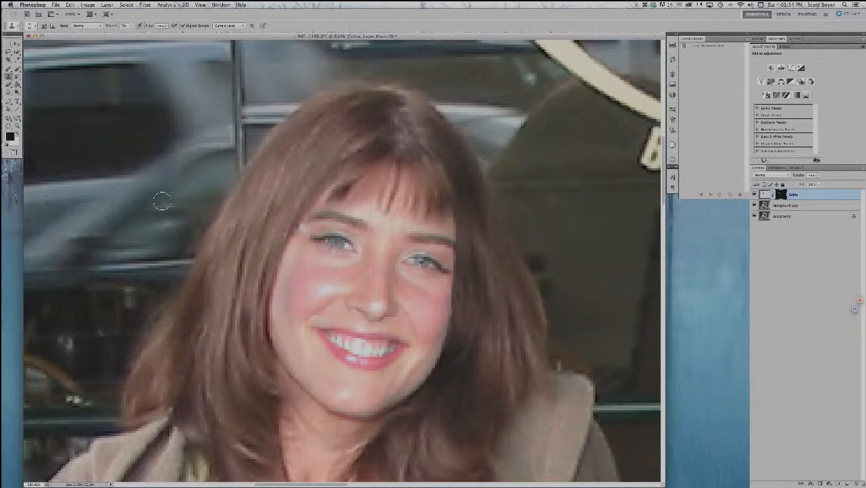
pyautogui.click(18, 69)
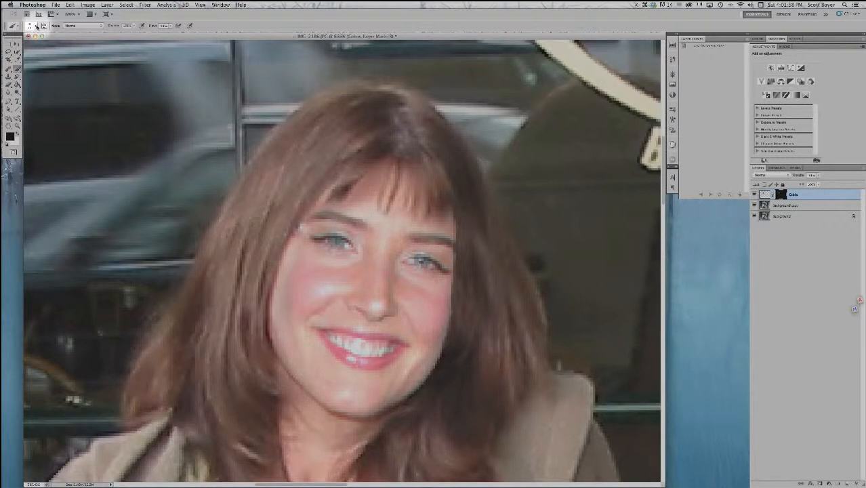
pyautogui.click(37, 28)
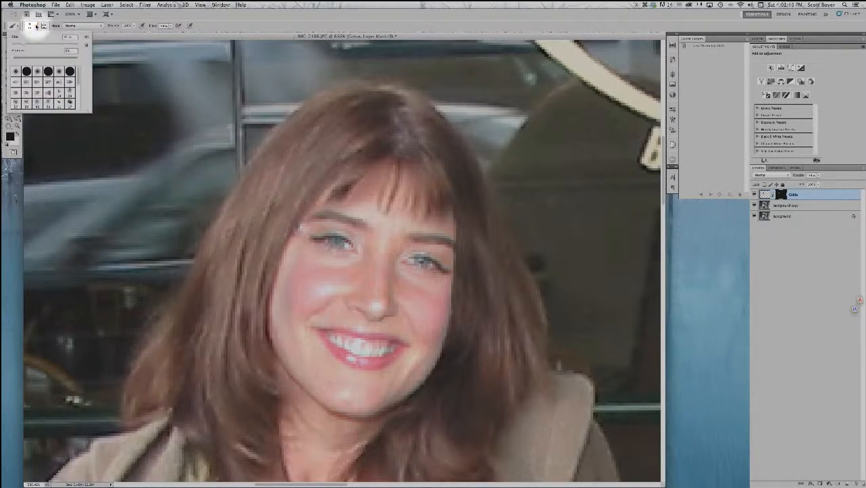
pyautogui.click(37, 27)
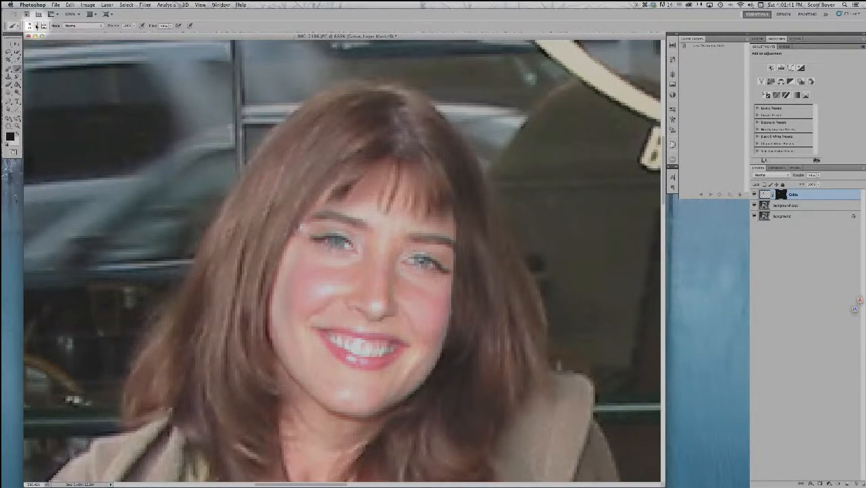
pyautogui.click(251, 282)
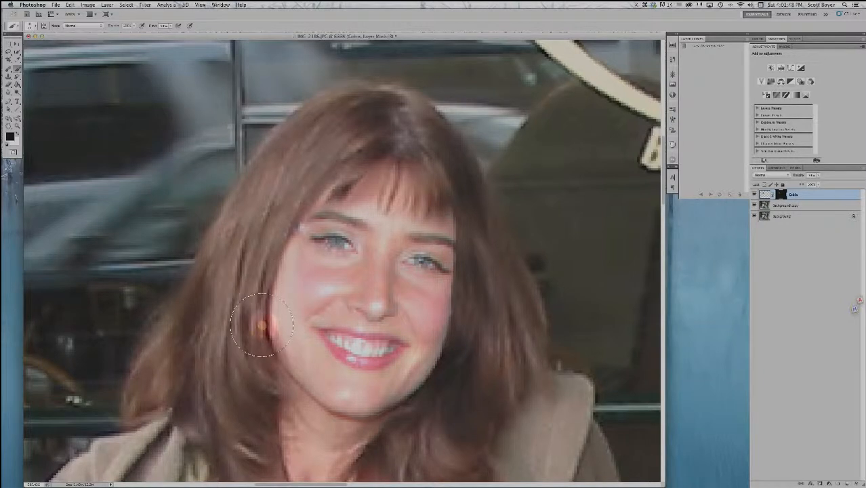
pyautogui.click(285, 434)
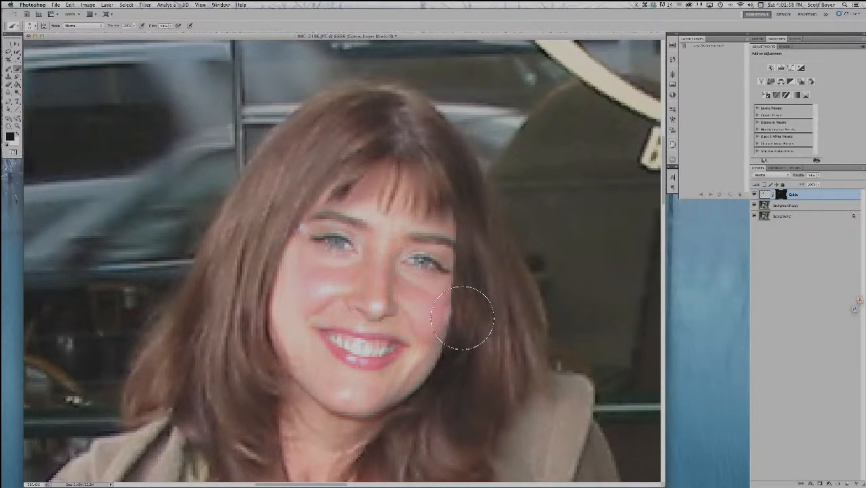
pyautogui.press('super+0')
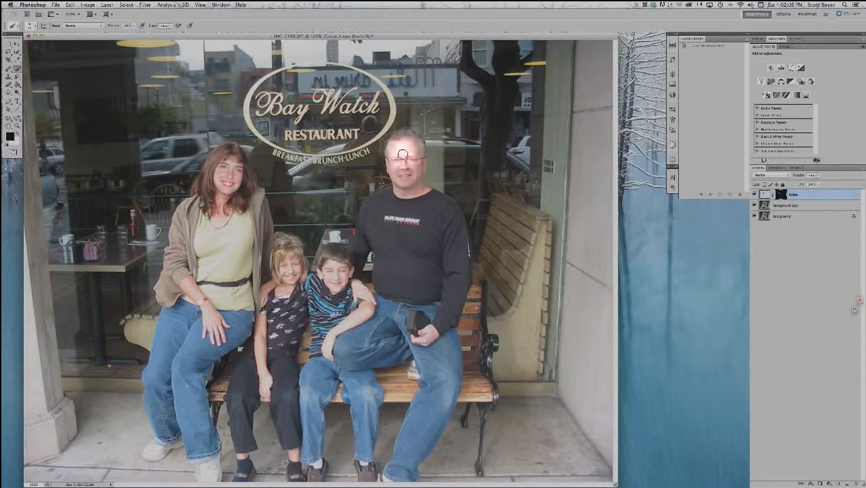
pyautogui.moveTo(386, 151)
pyautogui.mouseDown()
pyautogui.moveTo(399, 173)
pyautogui.moveTo(408, 156)
pyautogui.mouseUp()
pyautogui.press('alt')
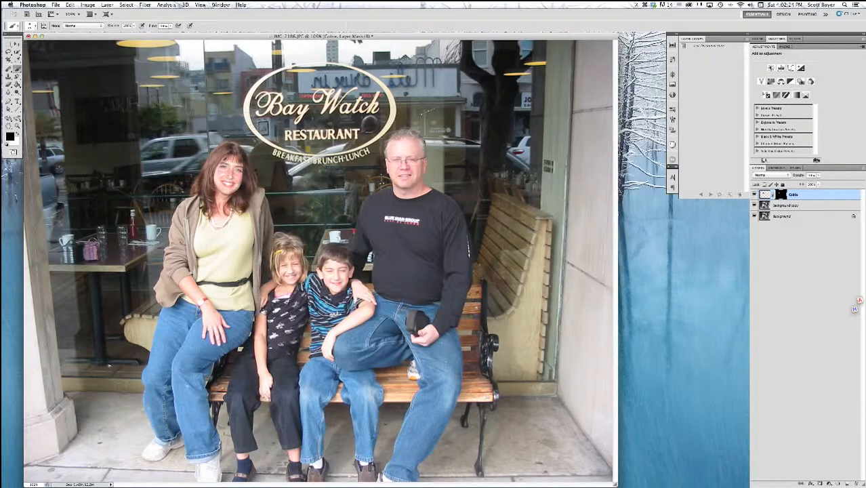
# Step: Target the face layer's image instead of its mask and switch to the Patch tool
pyautogui.press('super+space')
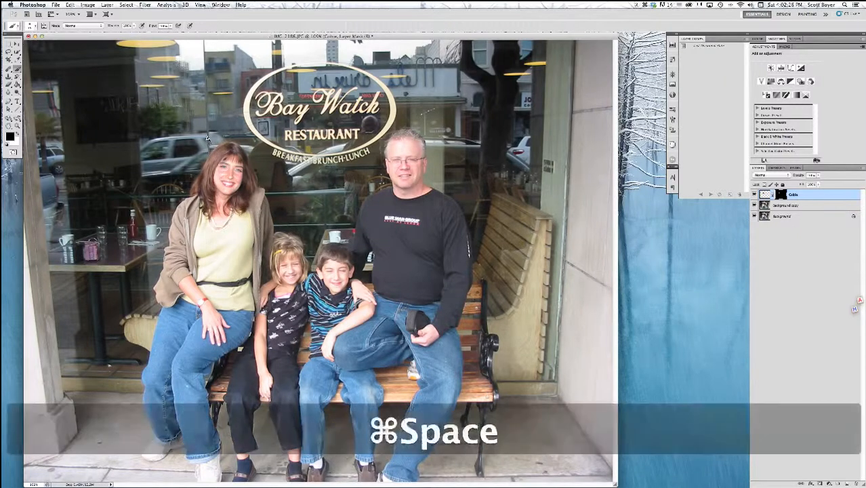
pyautogui.click(250, 208)
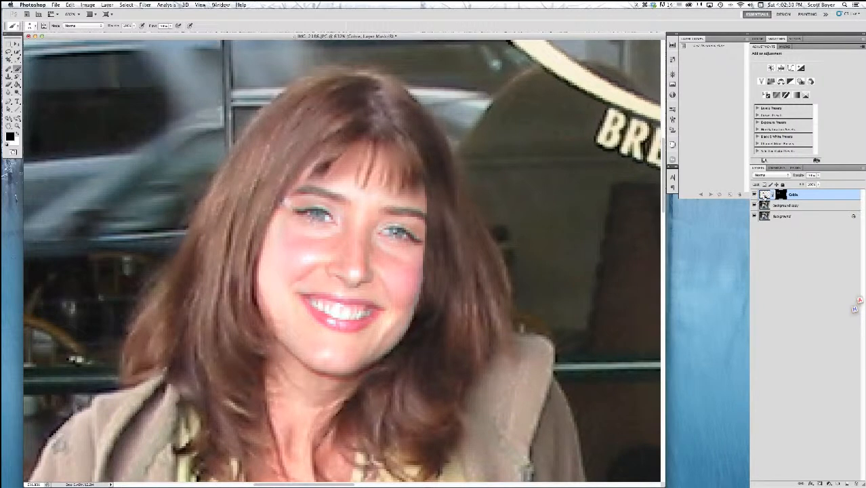
pyautogui.click(765, 195)
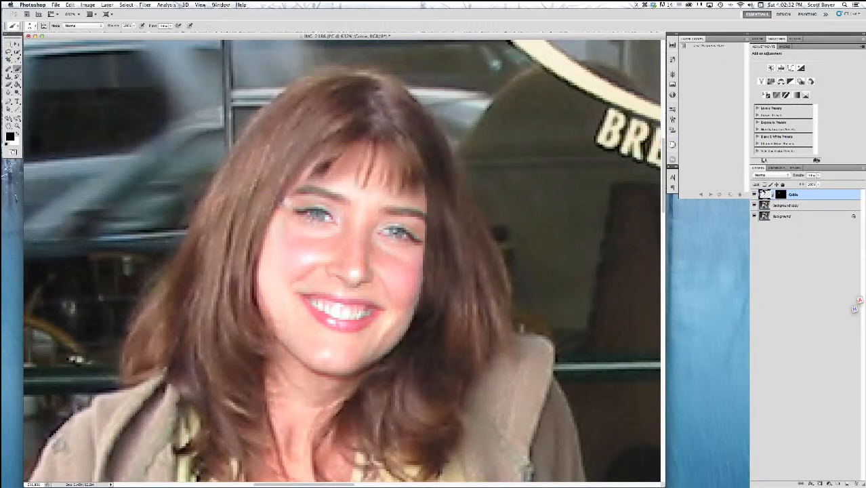
pyautogui.press('alt')
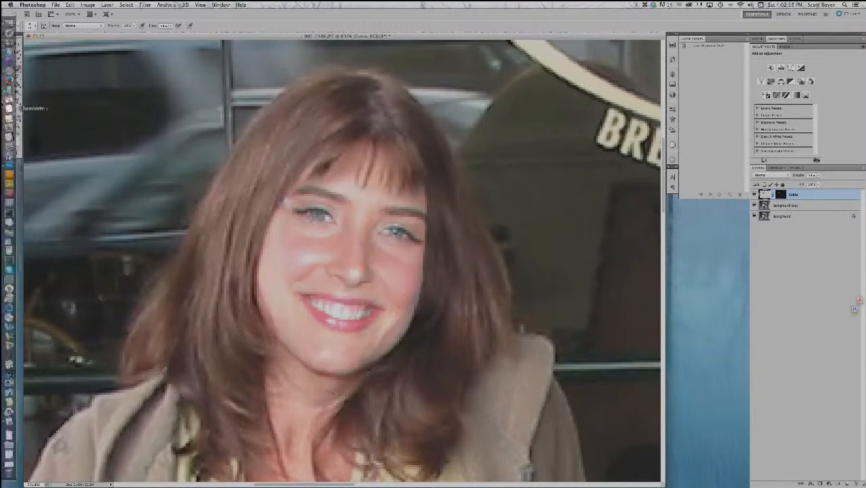
pyautogui.click(8, 69)
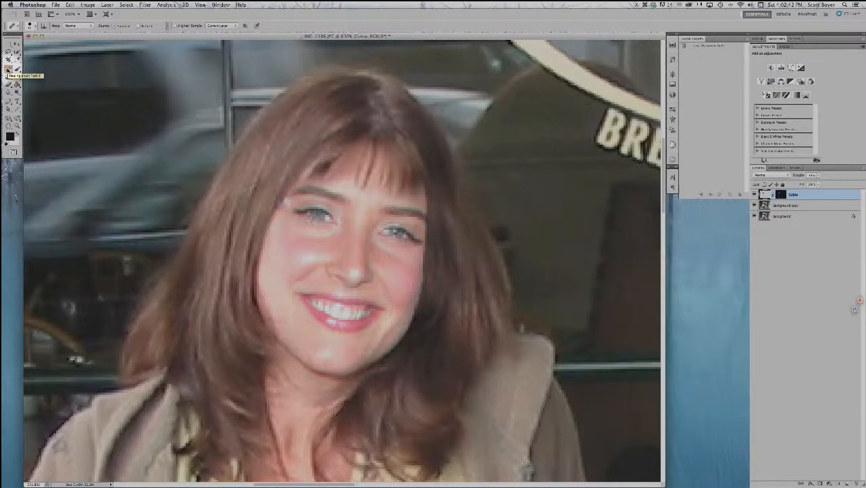
pyautogui.click(8, 68)
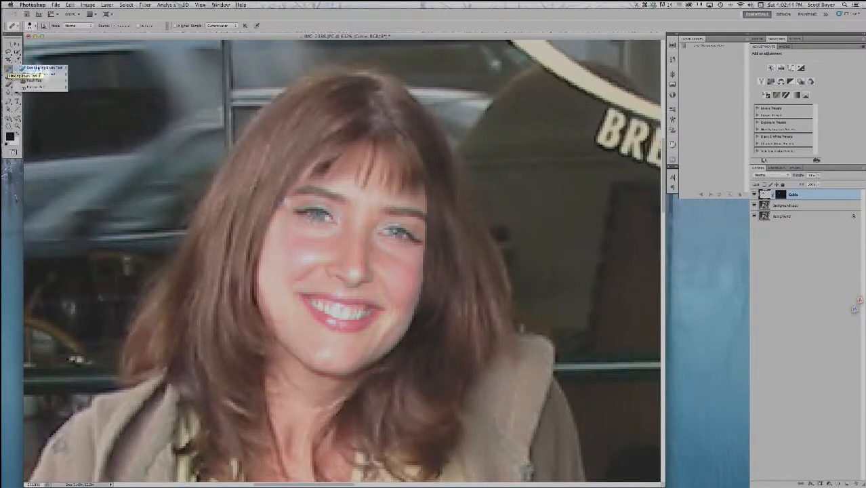
pyautogui.click(56, 81)
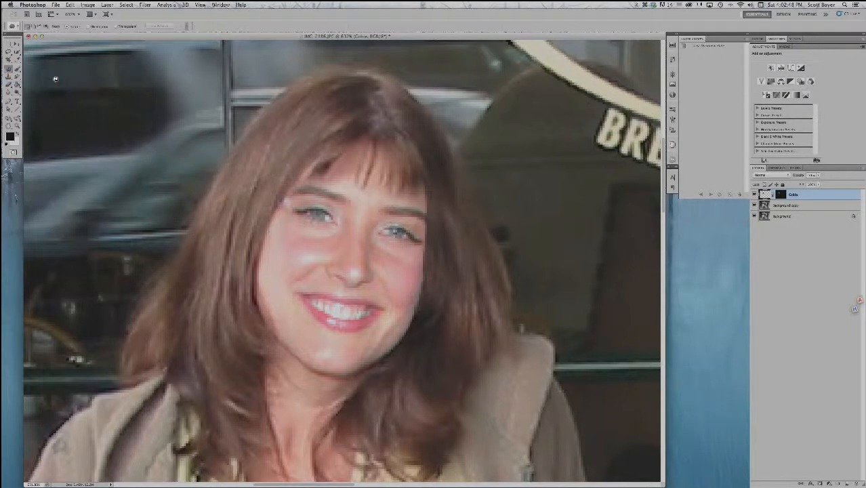
# Step: Outline the shiny tip of the woman's nose, patch it with skin from higher on the nose and deselect
pyautogui.moveTo(371, 297)
pyautogui.mouseDown()
pyautogui.moveTo(339, 255)
pyautogui.moveTo(352, 270)
pyautogui.mouseUp()
pyautogui.moveTo(363, 272)
pyautogui.mouseDown()
pyautogui.moveTo(392, 286)
pyautogui.moveTo(441, 332)
pyautogui.moveTo(354, 274)
pyautogui.mouseUp()
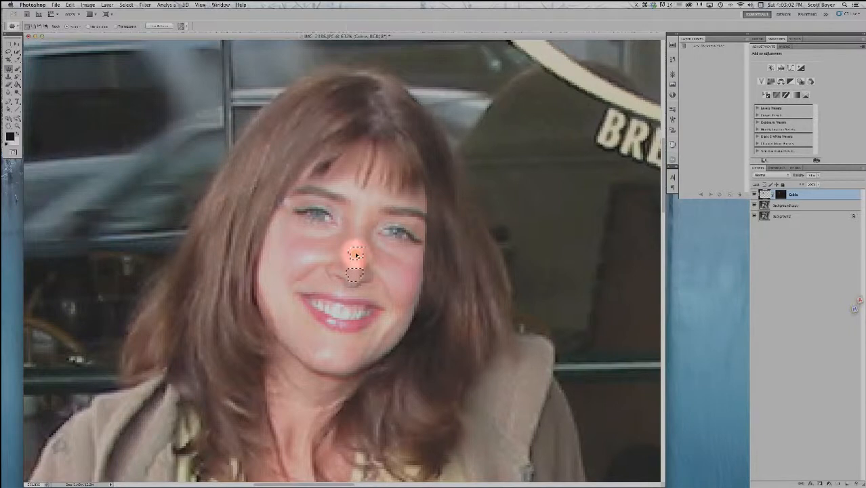
pyautogui.moveTo(353, 276); pyautogui.dragTo(329, 307)
pyautogui.hscroll(5, 329, 307)
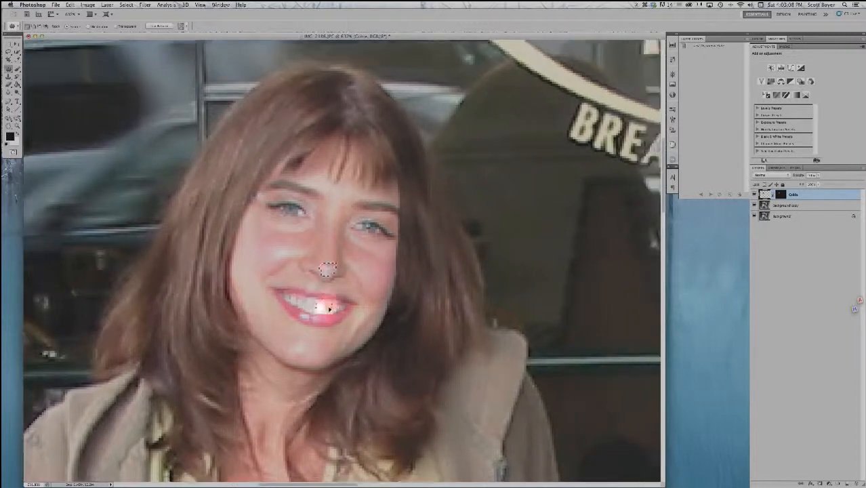
pyautogui.scroll(5, 327, 310)
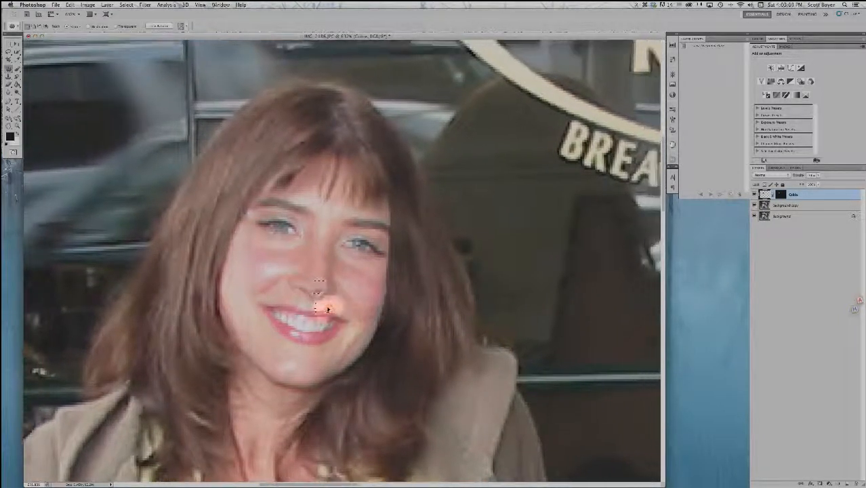
pyautogui.scroll(4, 328, 310)
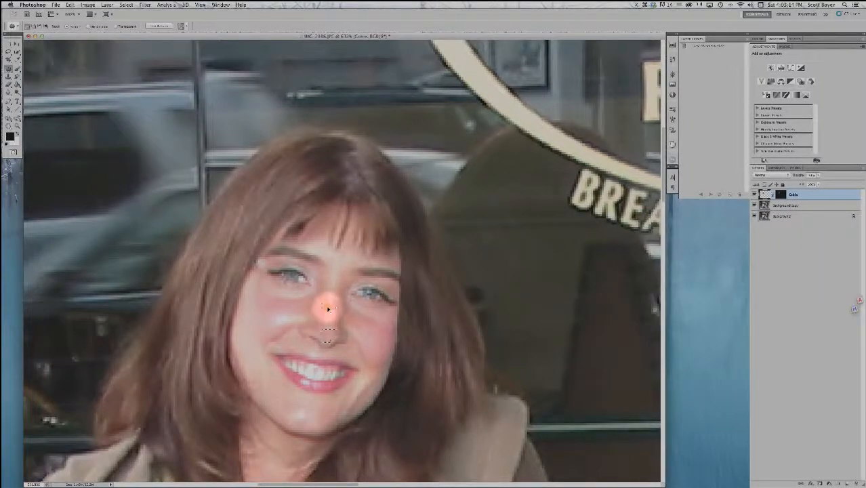
pyautogui.scroll(-1, 327, 310)
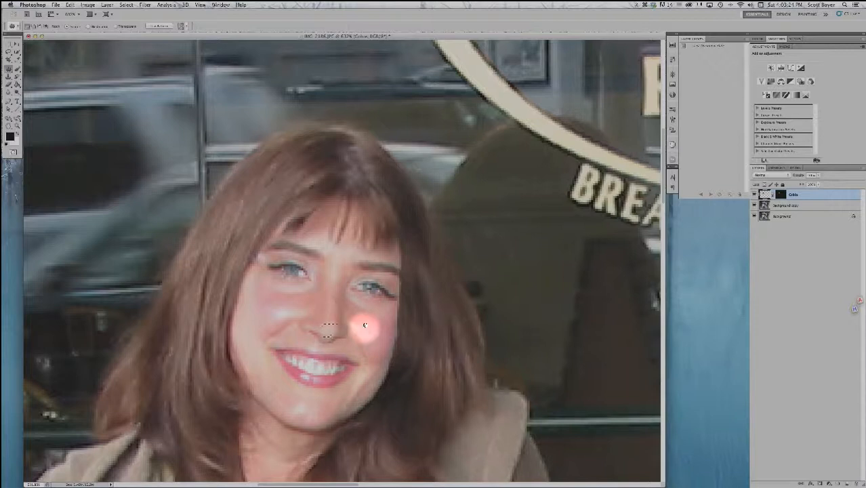
pyautogui.press('super+d')
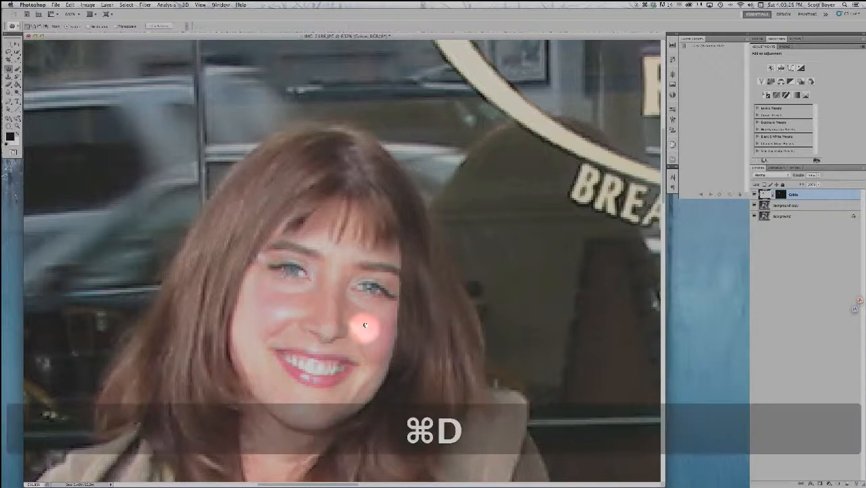
# Step: Outline the bright highlight on the lower lip, patch it with nearby lip texture and deselect
pyautogui.press('alt')
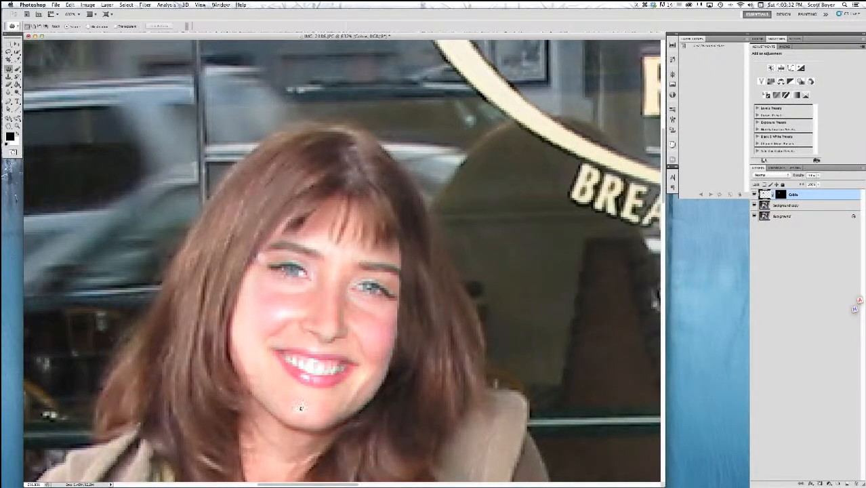
pyautogui.press('super+space')
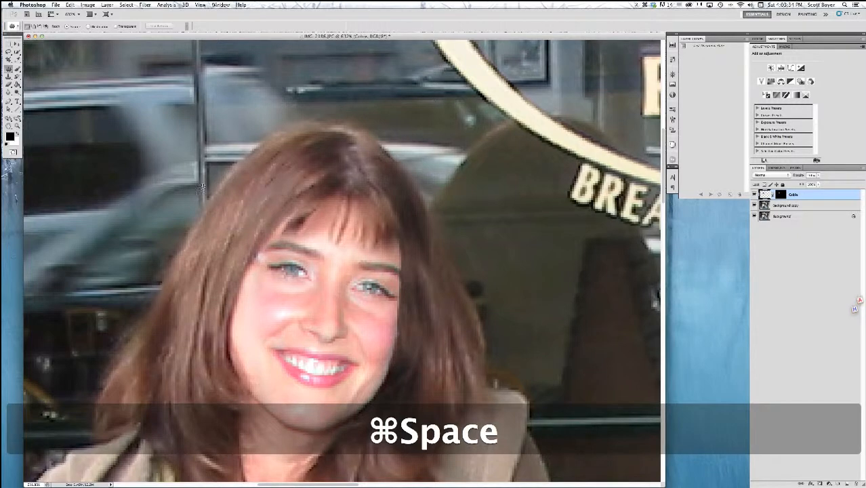
pyautogui.moveTo(194, 119); pyautogui.dragTo(431, 324)
pyautogui.press('space')
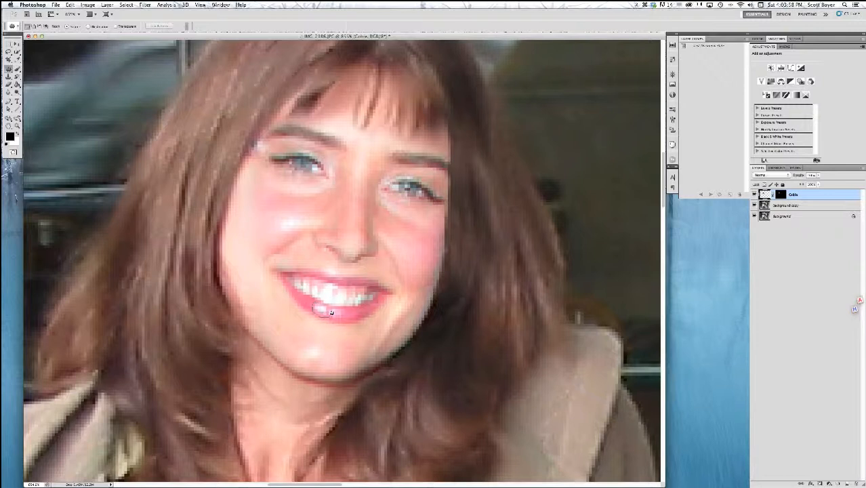
pyautogui.moveTo(329, 304); pyautogui.dragTo(301, 299)
pyautogui.press('super+d')
pyautogui.moveTo(316, 310); pyautogui.dragTo(354, 314)
pyautogui.press('super+d')
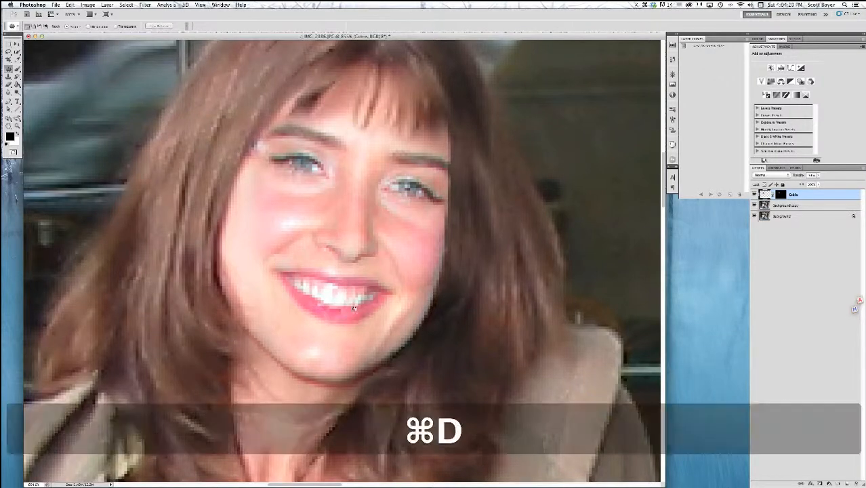
# Step: Patch the shiny highlights on the woman's cheek beside the nose with nearby skin, deselecting after each patch
pyautogui.press('super+0')
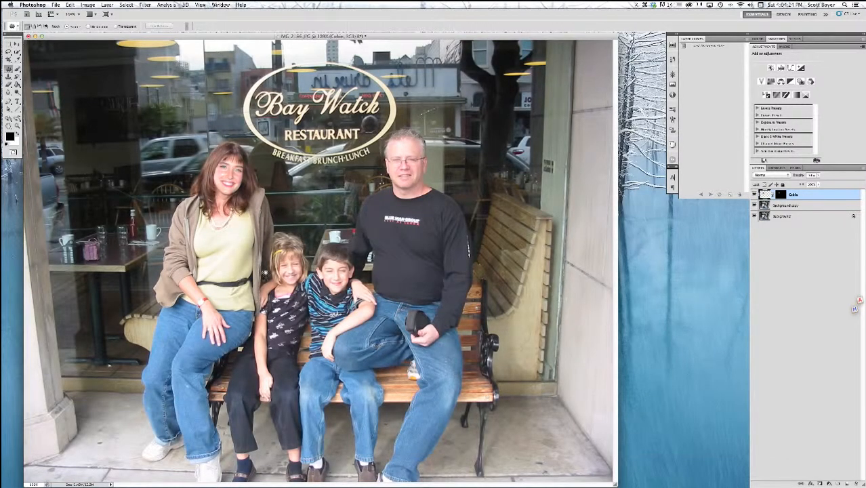
pyautogui.press('super+space')
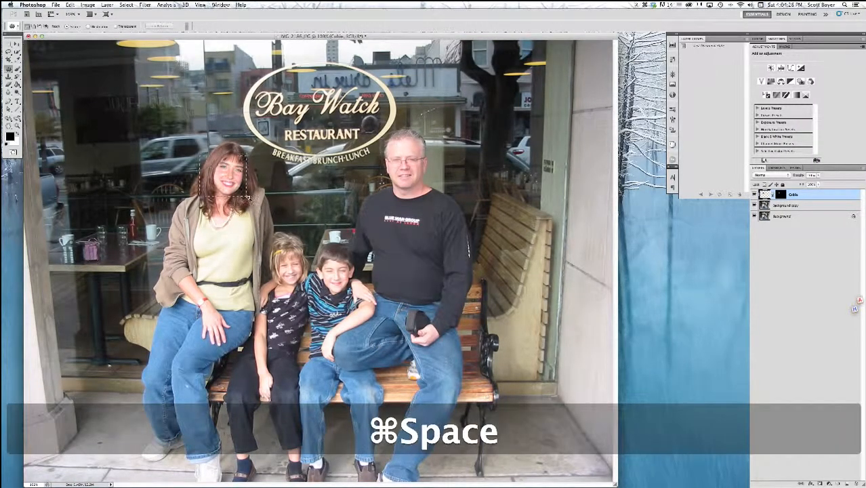
pyautogui.click(233, 187)
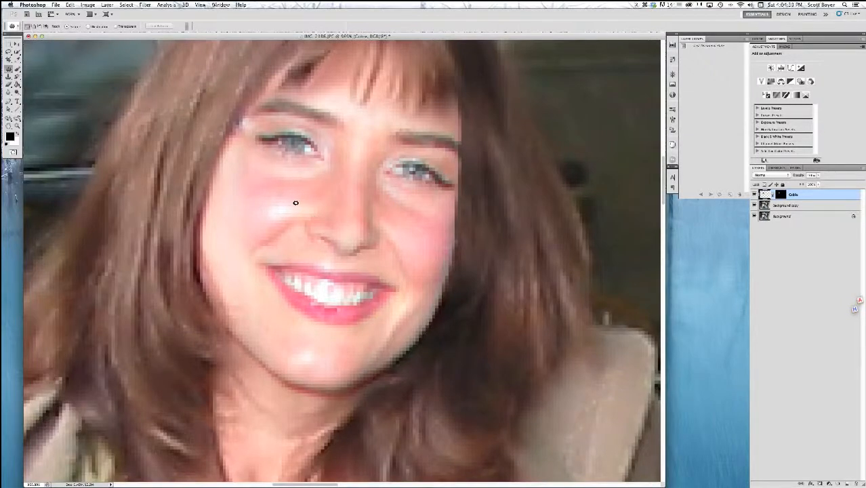
pyautogui.moveTo(268, 203)
pyautogui.mouseDown()
pyautogui.moveTo(263, 216)
pyautogui.moveTo(285, 219)
pyautogui.moveTo(297, 207)
pyautogui.moveTo(291, 203)
pyautogui.mouseUp()
pyautogui.moveTo(273, 211); pyautogui.dragTo(259, 233)
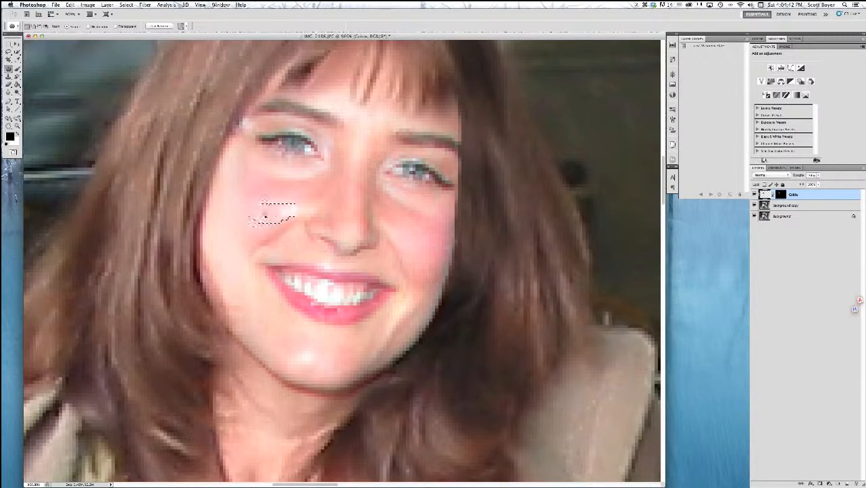
pyautogui.moveTo(272, 215); pyautogui.dragTo(291, 192)
pyautogui.moveTo(308, 212); pyautogui.dragTo(312, 212)
pyautogui.press('super+d')
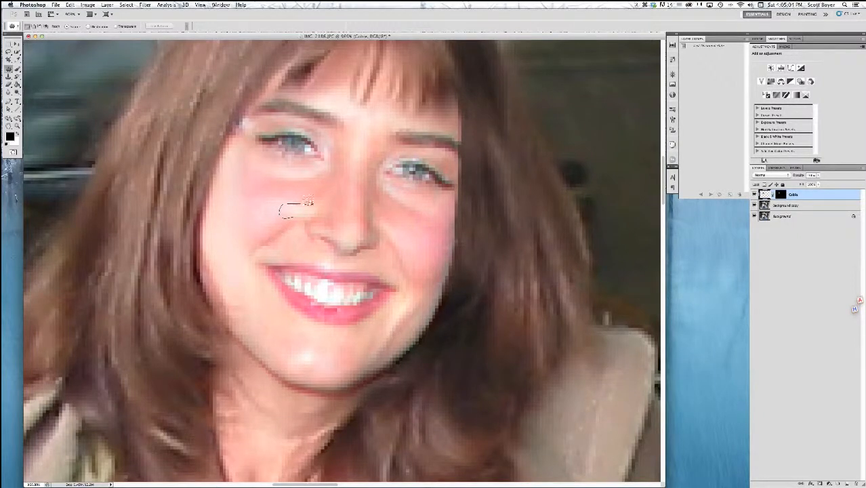
pyautogui.moveTo(304, 217)
pyautogui.mouseDown()
pyautogui.moveTo(296, 193)
pyautogui.moveTo(276, 189)
pyautogui.mouseUp()
pyautogui.press('super+d')
# Step: Make the Background copy layer active, switch to the Clone Stamp tool and toggle layer visibility to check what lies beneath the face
pyautogui.click(790, 205)
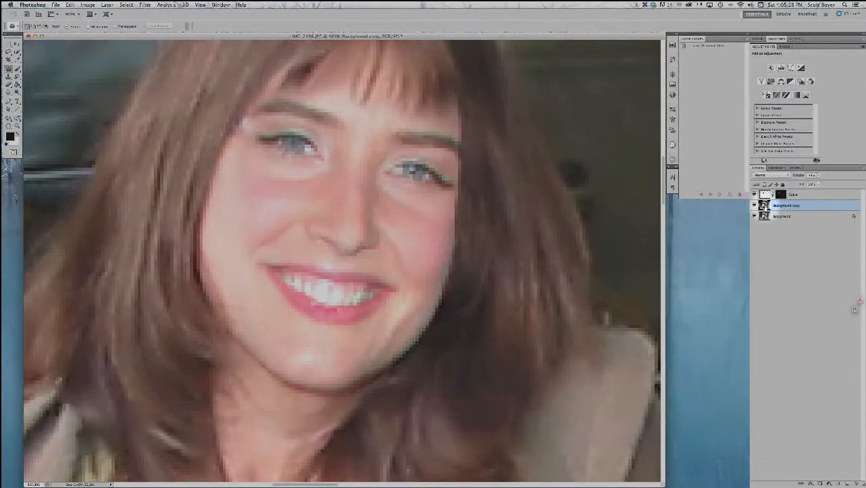
pyautogui.keyDown('alt'); pyautogui.click(266, 200); pyautogui.keyUp('alt')
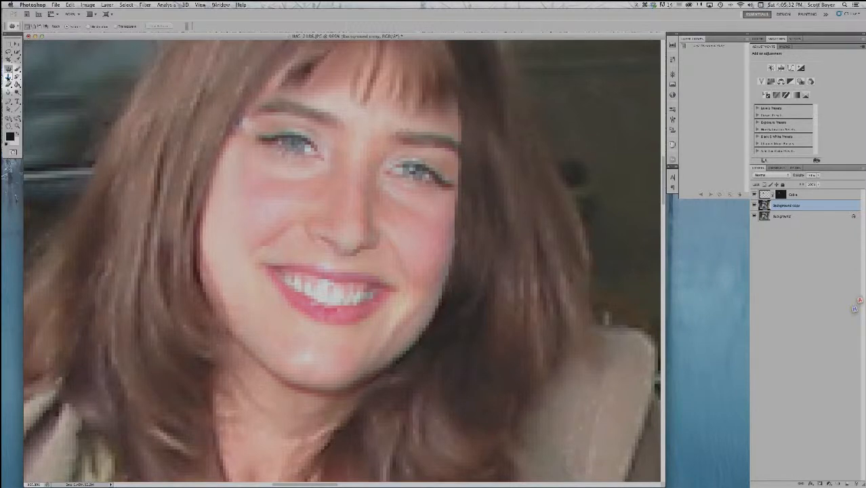
pyautogui.click(9, 76)
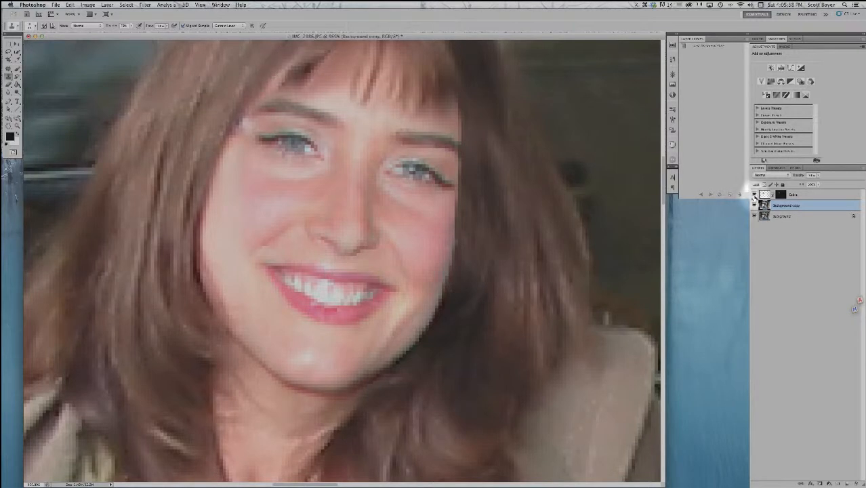
pyautogui.click(755, 203)
pyautogui.click(755, 203)
pyautogui.click(755, 199)
pyautogui.click(755, 200)
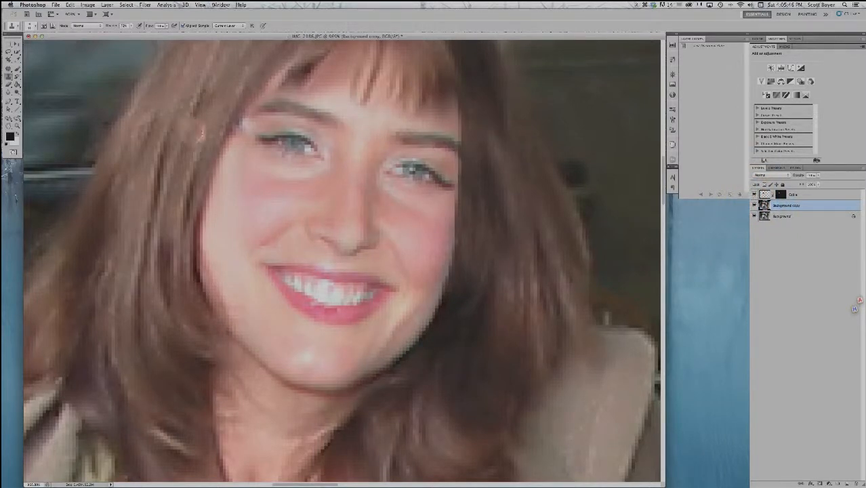
pyautogui.press('alt')
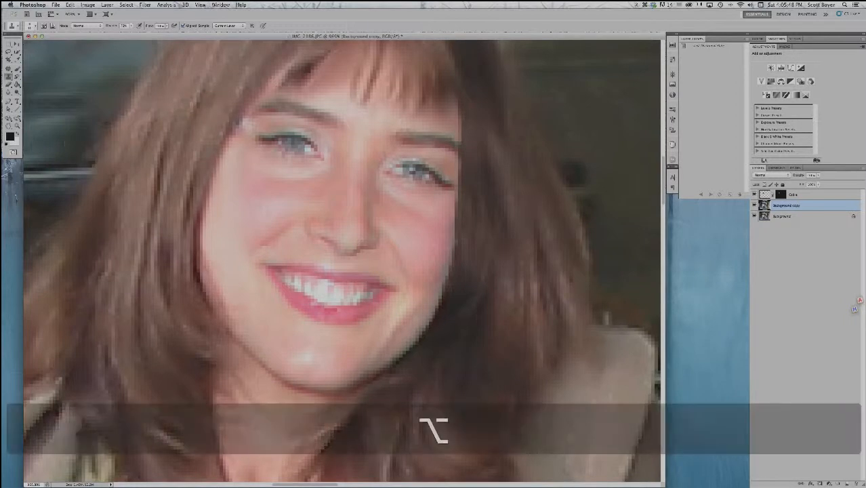
pyautogui.press('alt')
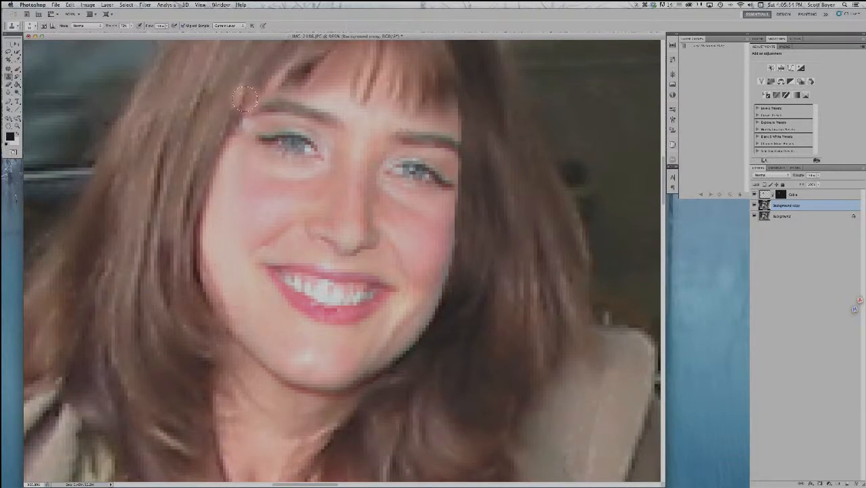
pyautogui.moveTo(218, 141)
pyautogui.mouseDown()
pyautogui.moveTo(183, 173)
pyautogui.moveTo(190, 210)
pyautogui.moveTo(179, 141)
pyautogui.moveTo(190, 191)
pyautogui.moveTo(184, 223)
pyautogui.moveTo(166, 160)
pyautogui.moveTo(184, 105)
pyautogui.moveTo(188, 115)
pyautogui.moveTo(181, 103)
pyautogui.moveTo(189, 149)
pyautogui.moveTo(167, 141)
pyautogui.moveTo(163, 170)
pyautogui.mouseUp()
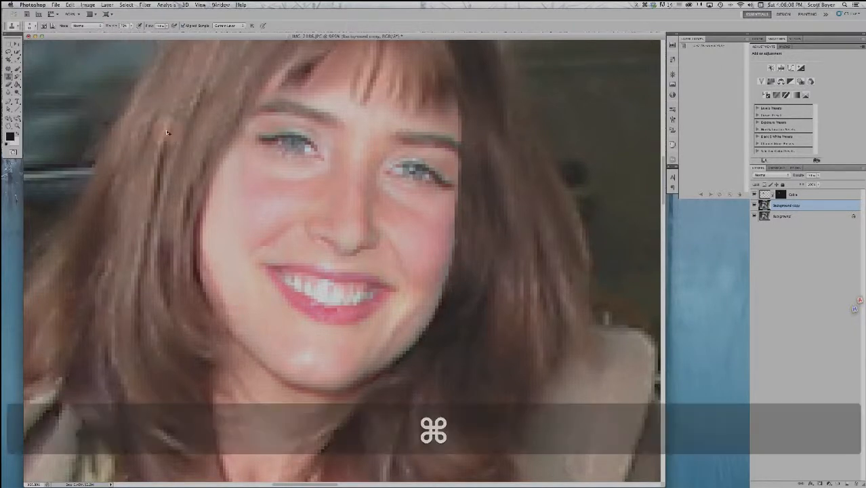
pyautogui.press('super+minus')
pyautogui.press('super+minus')
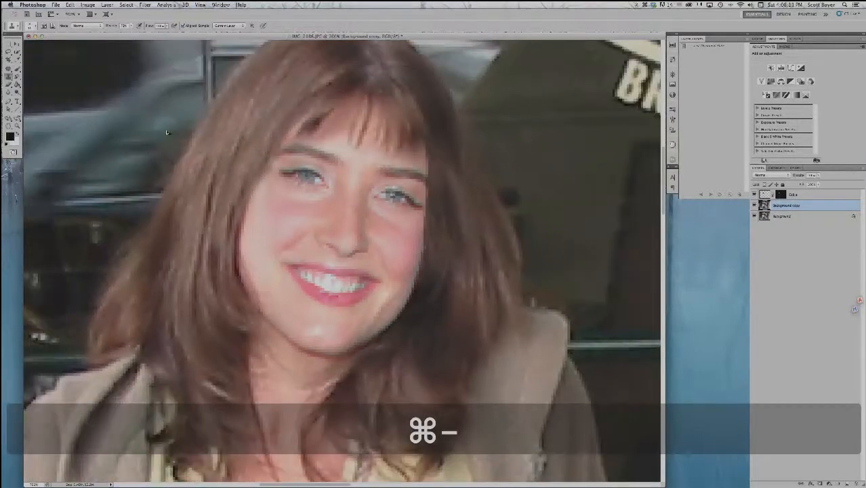
pyautogui.moveTo(293, 207); pyautogui.dragTo(323, 241)
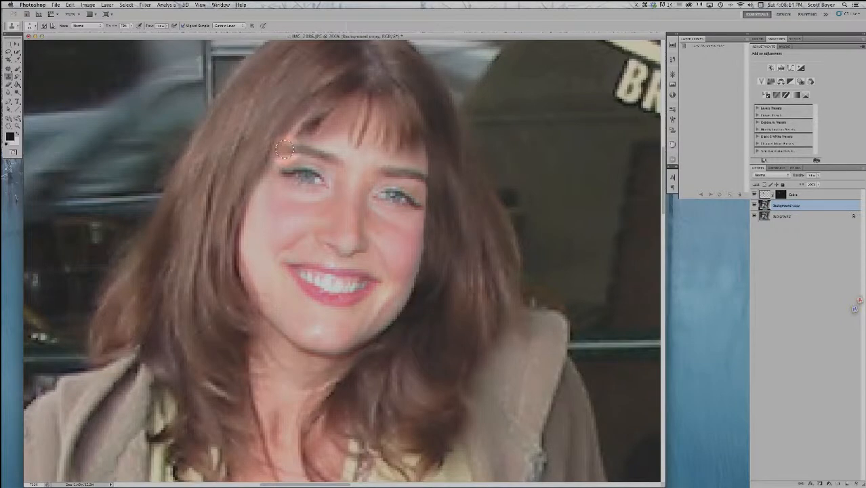
# Step: Save the layered document to the Desktop as SFwCobie3.psd in Photoshop format with maximized compatibility
pyautogui.press('super')
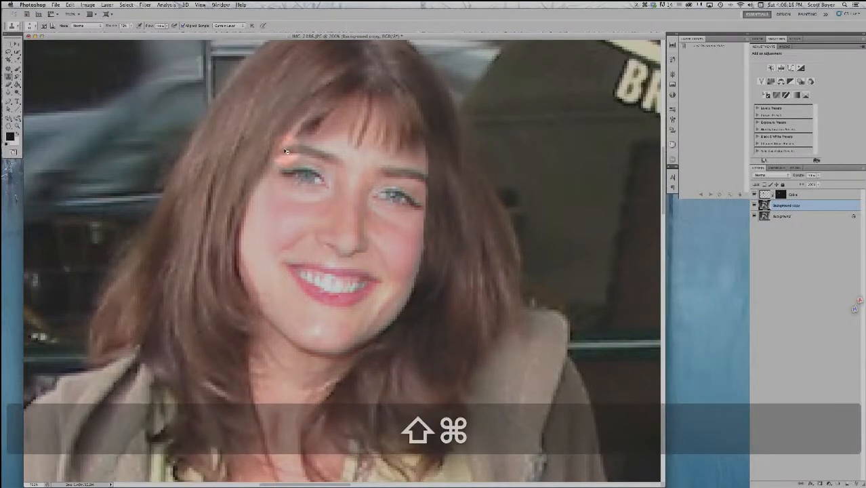
pyautogui.press('shift+super+s')
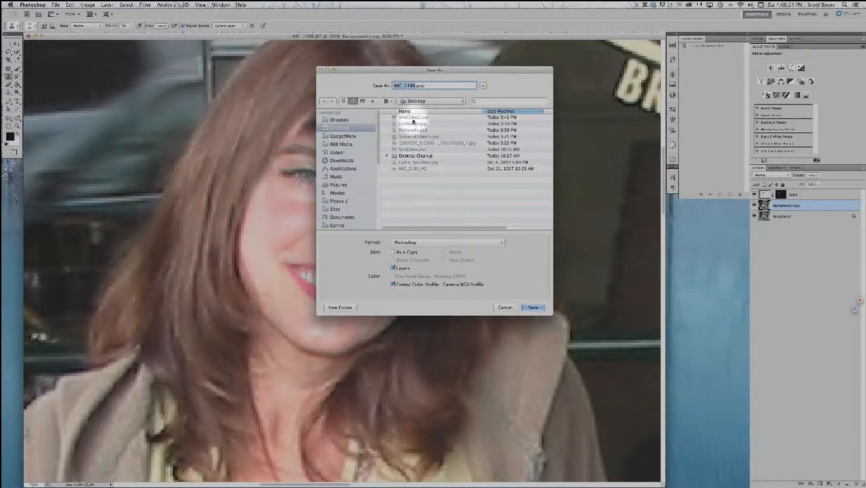
pyautogui.click(413, 118)
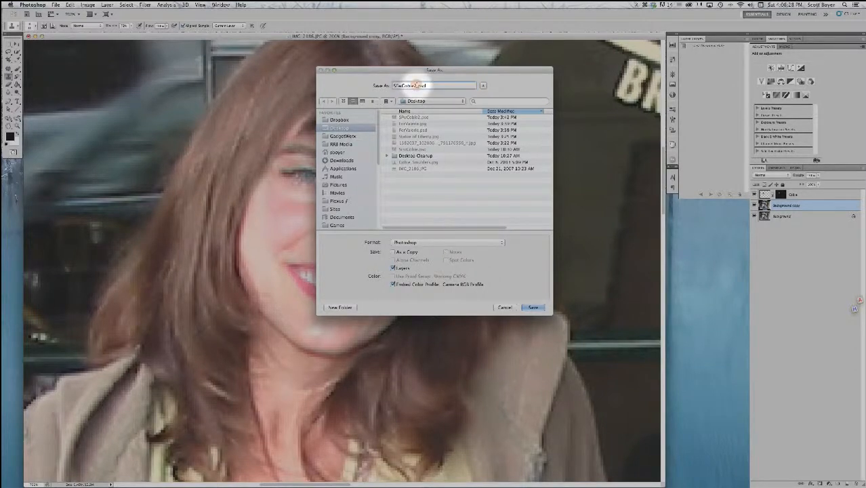
pyautogui.click(415, 85)
pyautogui.write('3')
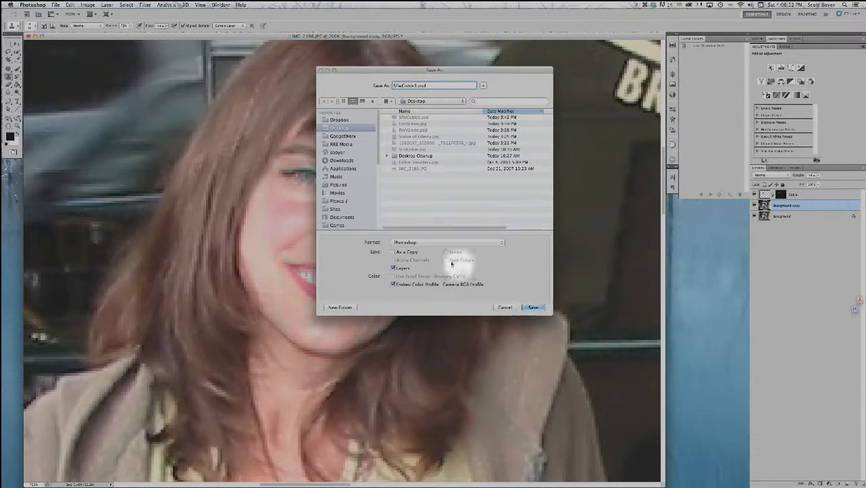
pyautogui.click(536, 307)
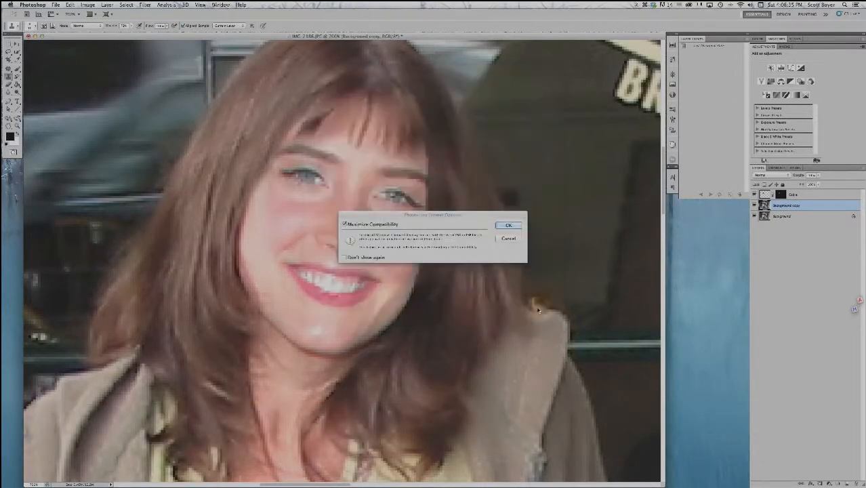
pyautogui.click(504, 226)
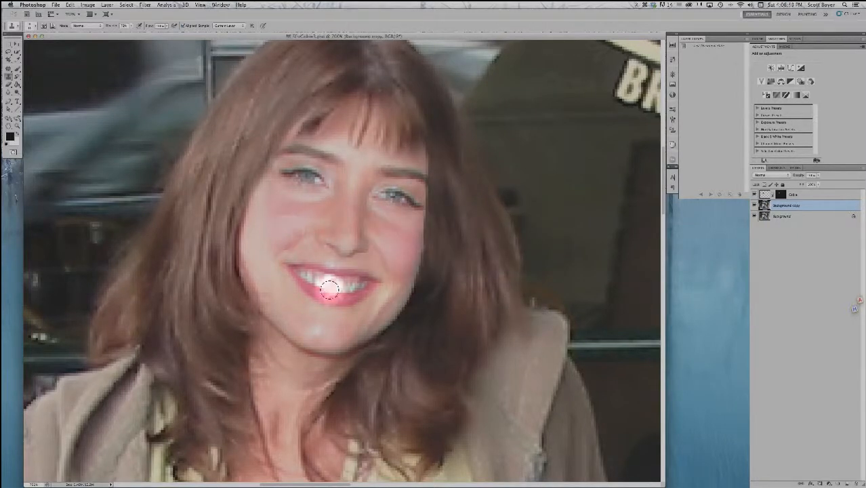
pyautogui.press('super+minus')
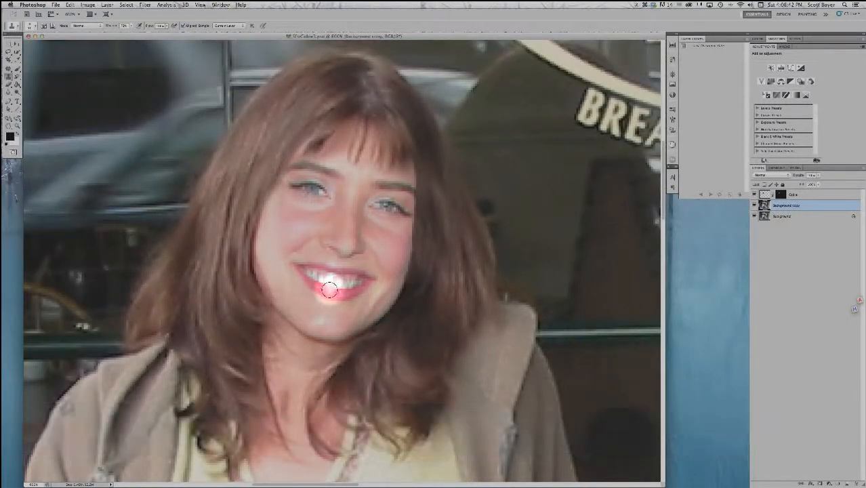
pyautogui.moveTo(449, 311); pyautogui.dragTo(309, 348)
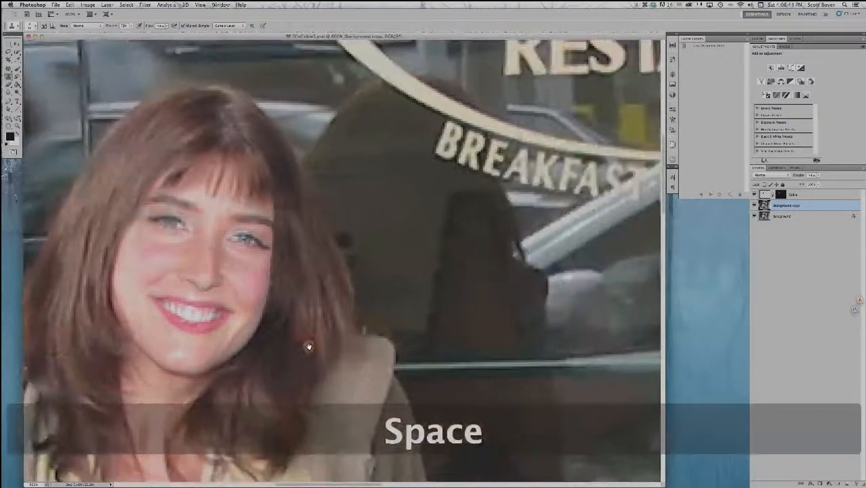
pyautogui.press('super+minus')
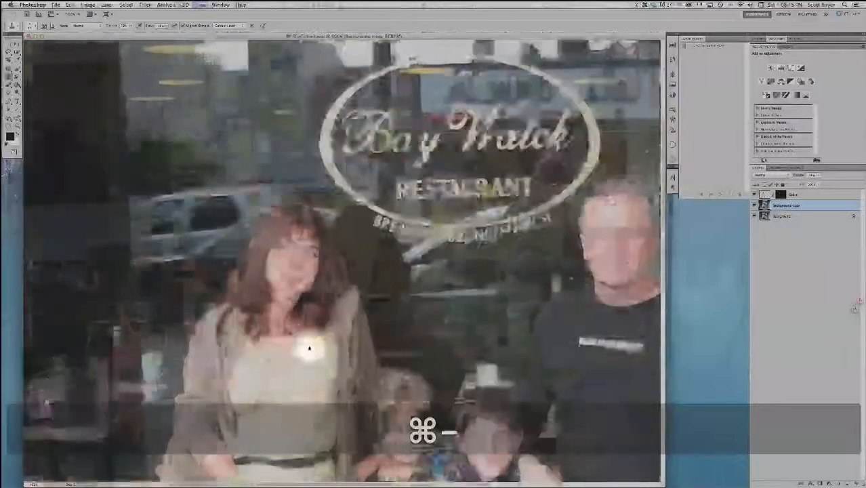
pyautogui.moveTo(366, 351); pyautogui.dragTo(268, 347)
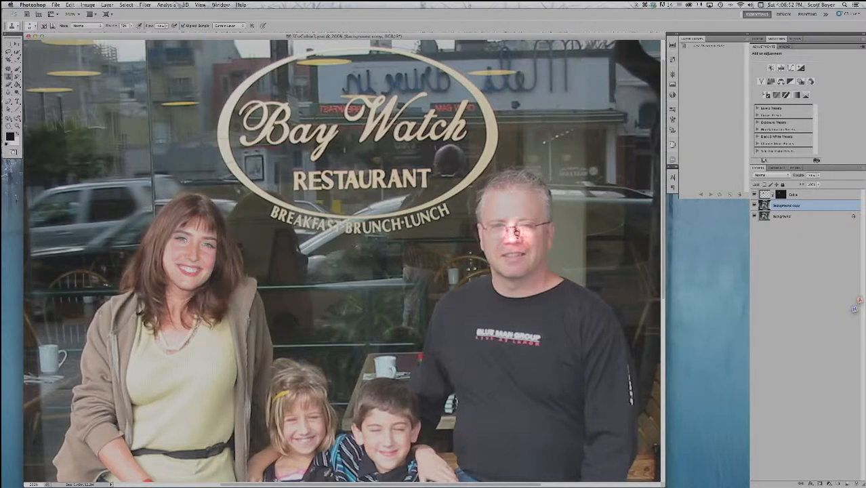
pyautogui.press('v')
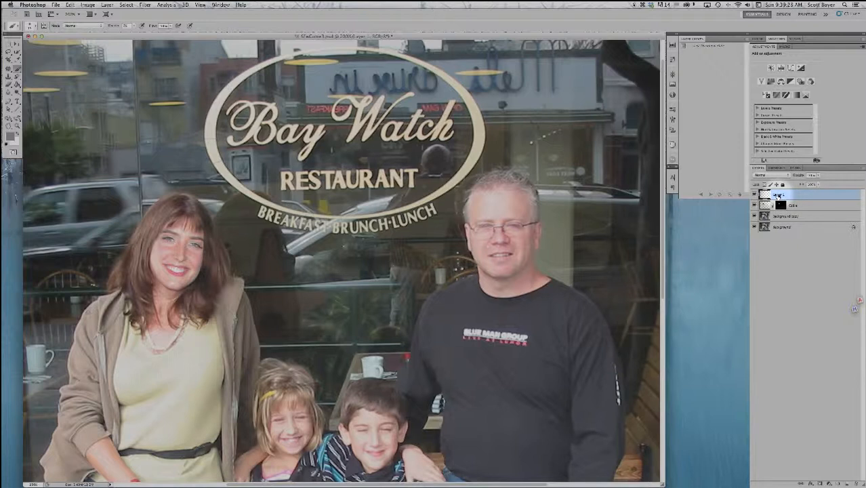
# Step: Rename the new top layer to "shading" and set its blend mode to Multiply
pyautogui.doubleClick(779, 194)
pyautogui.write('A')
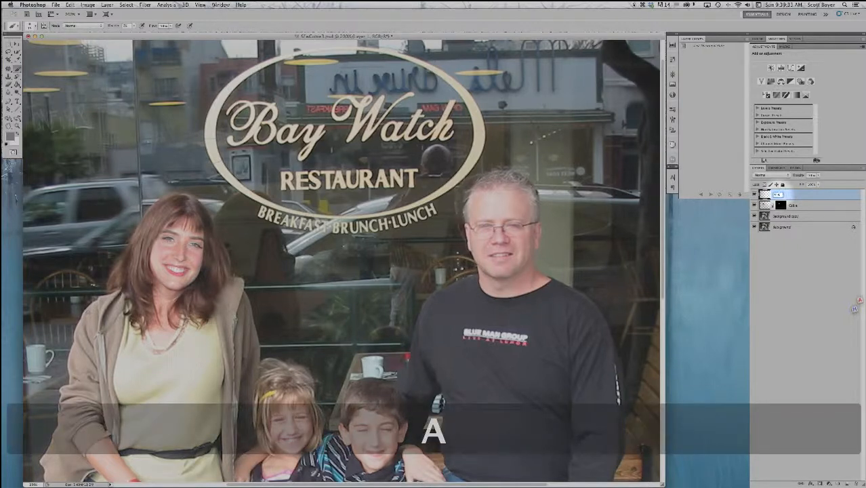
pyautogui.write('ng')
pyautogui.press('Return')
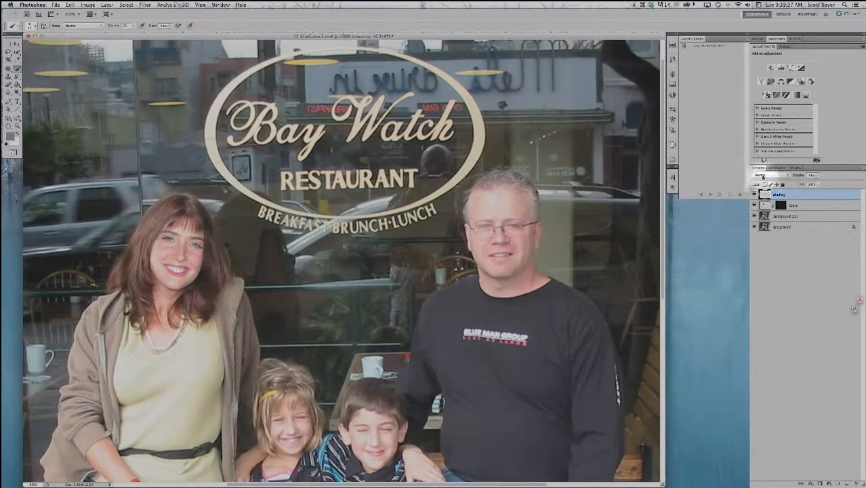
pyautogui.click(767, 175)
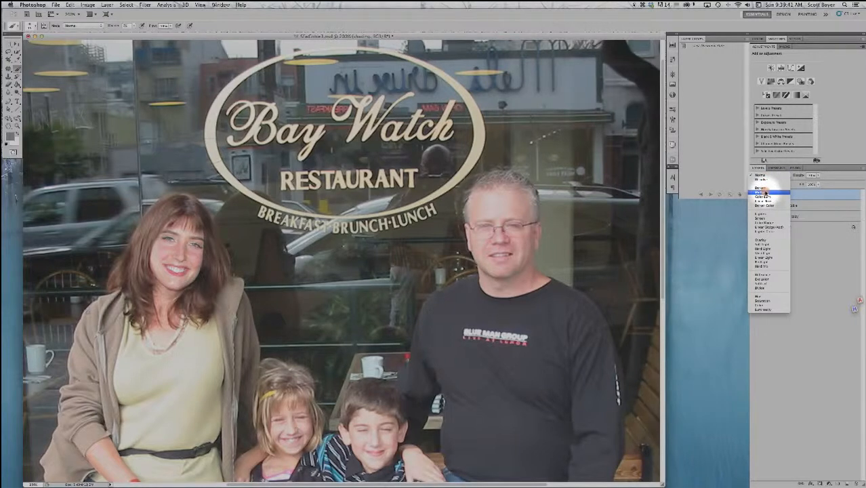
pyautogui.click(765, 193)
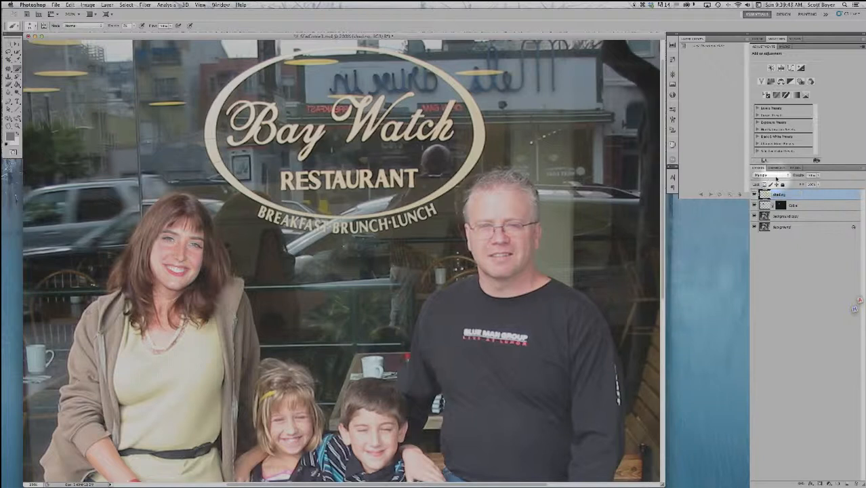
pyautogui.click(772, 175)
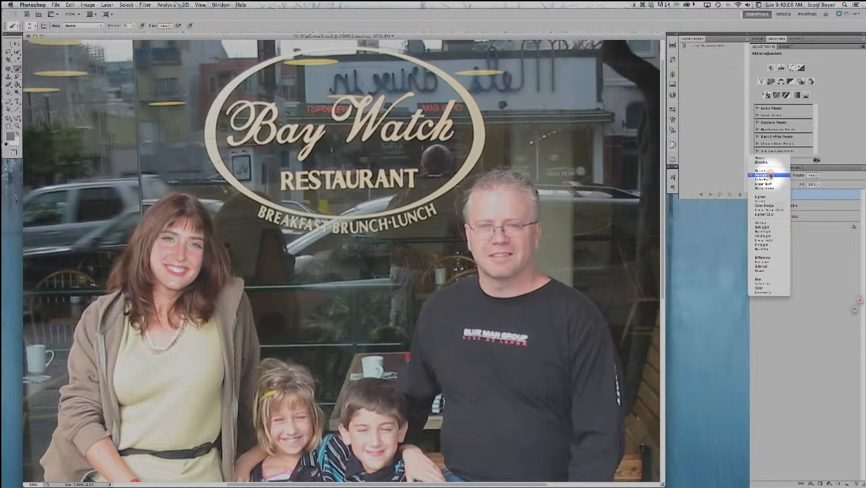
pyautogui.click(817, 197)
pyautogui.doubleClick(780, 195)
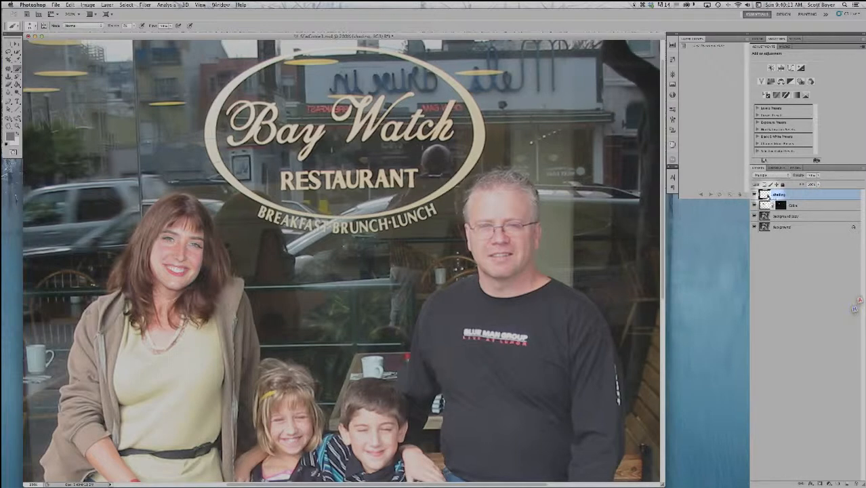
pyautogui.click(728, 195)
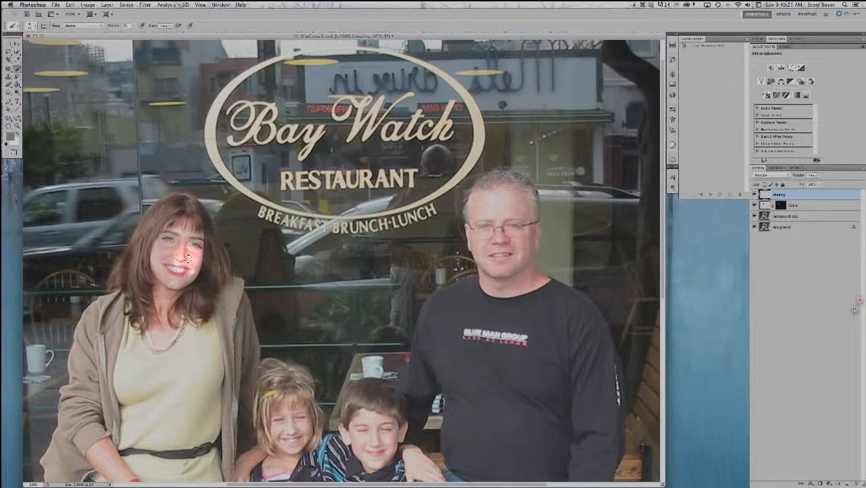
# Step: Sample skin tones from the woman's cheek for painting on the shading layer
pyautogui.press('alt')
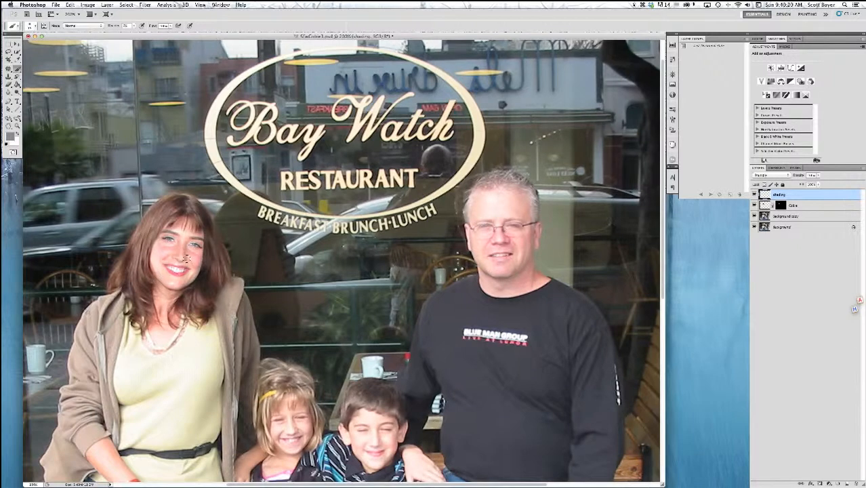
pyautogui.press('alt')
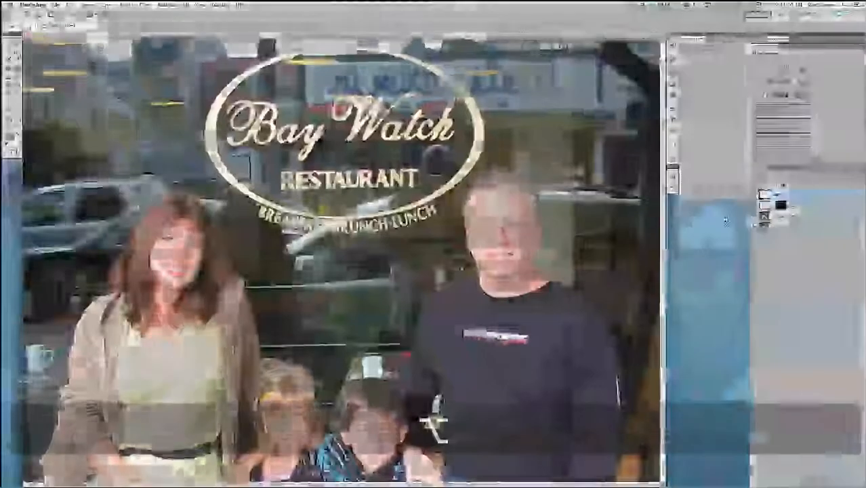
# Step: Toggle the shading layer's visibility repeatedly to compare the face with and without the added shading
pyautogui.click(756, 194)
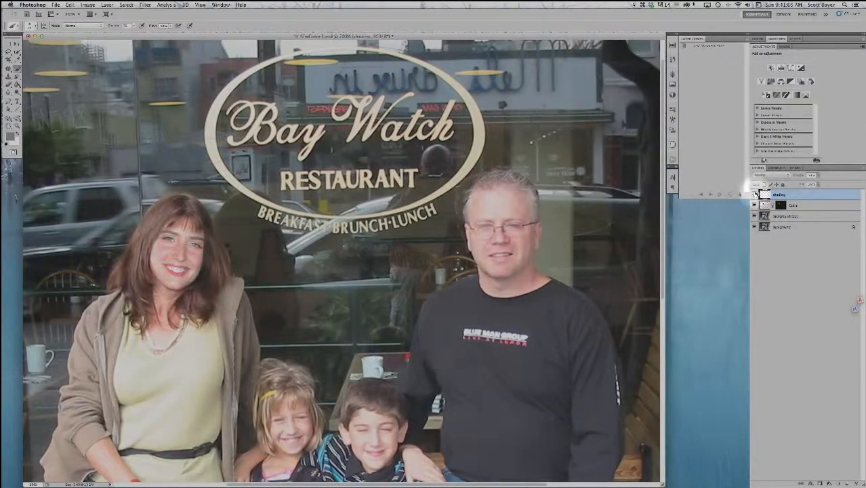
pyautogui.keyDown('alt'); pyautogui.click(755, 195); pyautogui.keyUp('alt')
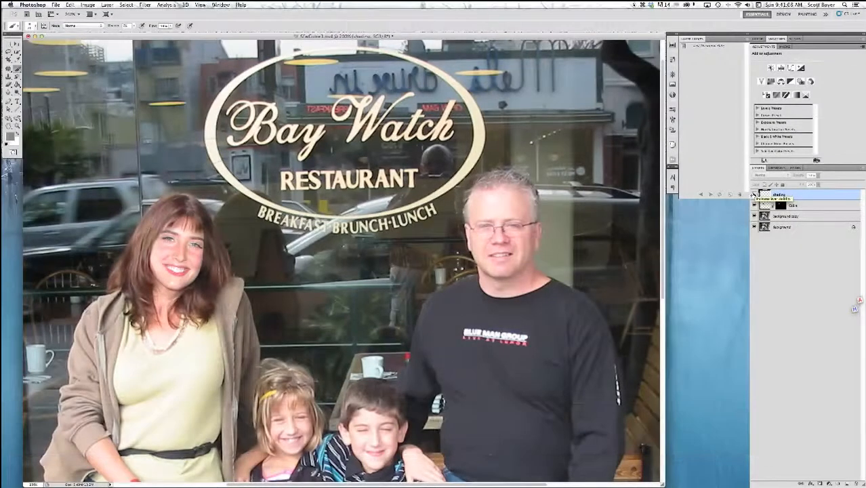
pyautogui.click(755, 195)
pyautogui.click(754, 194)
pyautogui.click(754, 194)
pyautogui.click(755, 194)
pyautogui.click(755, 195)
pyautogui.click(754, 195)
pyautogui.click(754, 194)
pyautogui.click(754, 194)
pyautogui.click(754, 195)
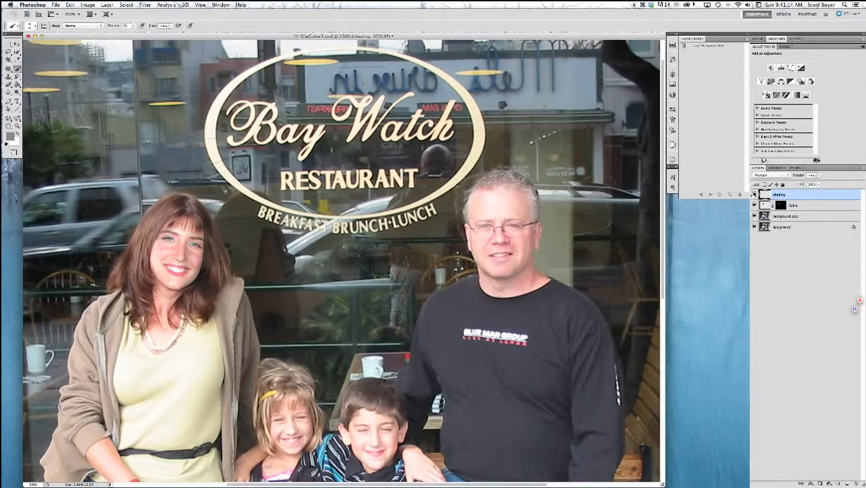
pyautogui.click(754, 195)
pyautogui.click(754, 194)
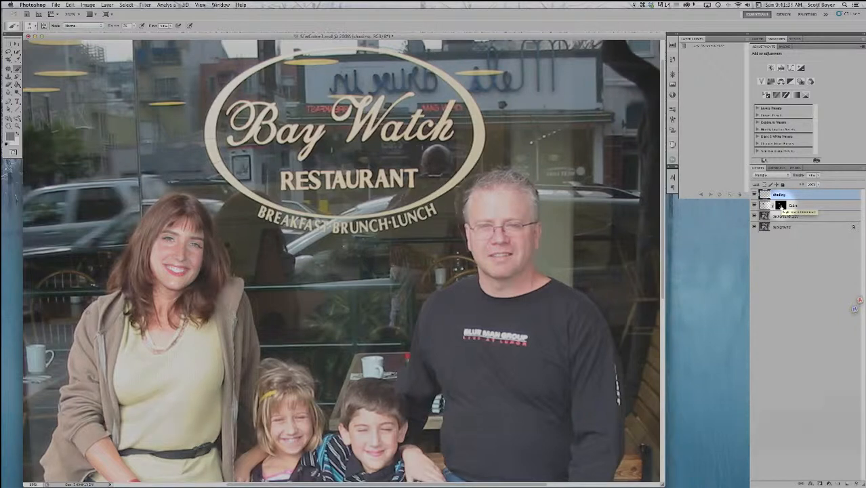
# Step: Copy the Cobie layer's mask onto the shading layer and make the copied mask active for painting
pyautogui.press('alt')
pyautogui.moveTo(781, 205); pyautogui.dragTo(781, 195)
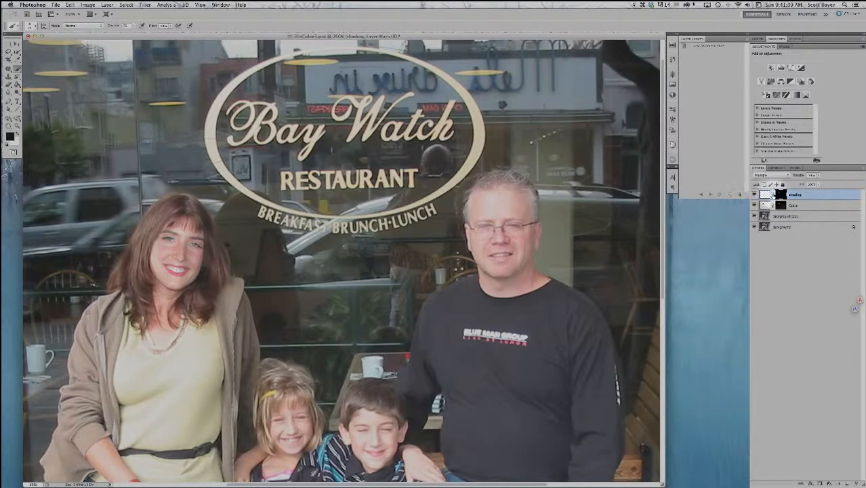
pyautogui.moveTo(201, 276)
pyautogui.mouseDown()
pyautogui.moveTo(209, 254)
pyautogui.moveTo(200, 280)
pyautogui.moveTo(195, 250)
pyautogui.moveTo(208, 272)
pyautogui.mouseUp()
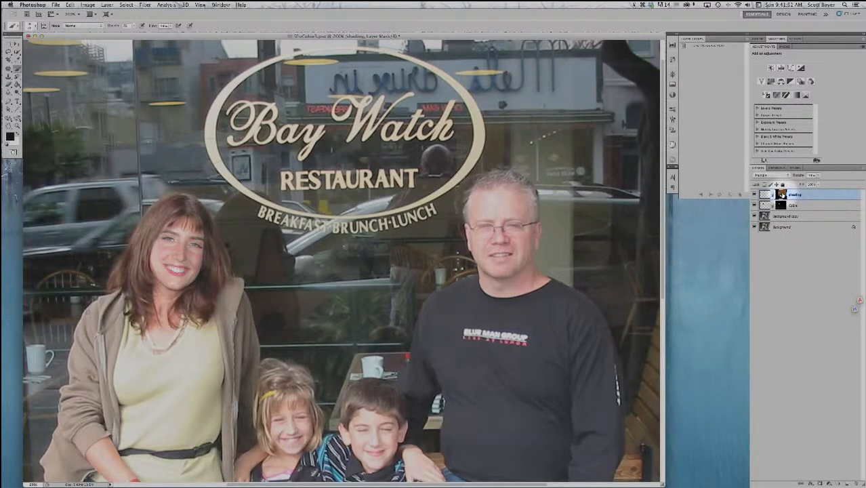
pyautogui.click(765, 195)
pyautogui.click(781, 195)
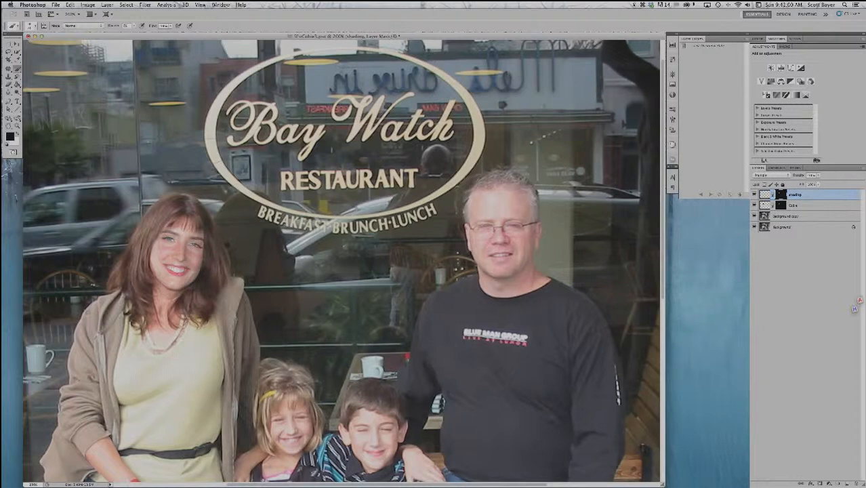
# Step: Brush black over the cheek and jaw on the shading layer's mask to soften the painted shading
pyautogui.moveTo(179, 285)
pyautogui.mouseDown()
pyautogui.moveTo(191, 241)
pyautogui.moveTo(188, 275)
pyautogui.moveTo(194, 259)
pyautogui.mouseUp()
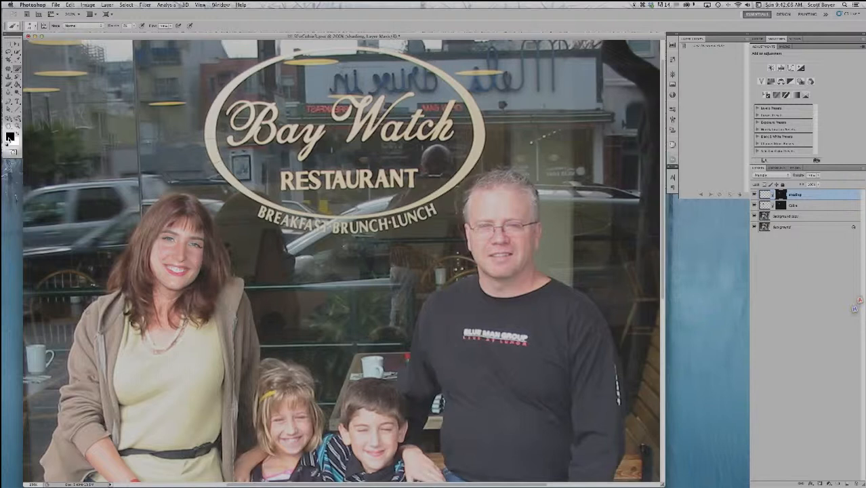
pyautogui.moveTo(187, 248)
pyautogui.mouseDown()
pyautogui.moveTo(187, 260)
pyautogui.moveTo(196, 242)
pyautogui.moveTo(189, 272)
pyautogui.moveTo(192, 254)
pyautogui.moveTo(197, 261)
pyautogui.mouseUp()
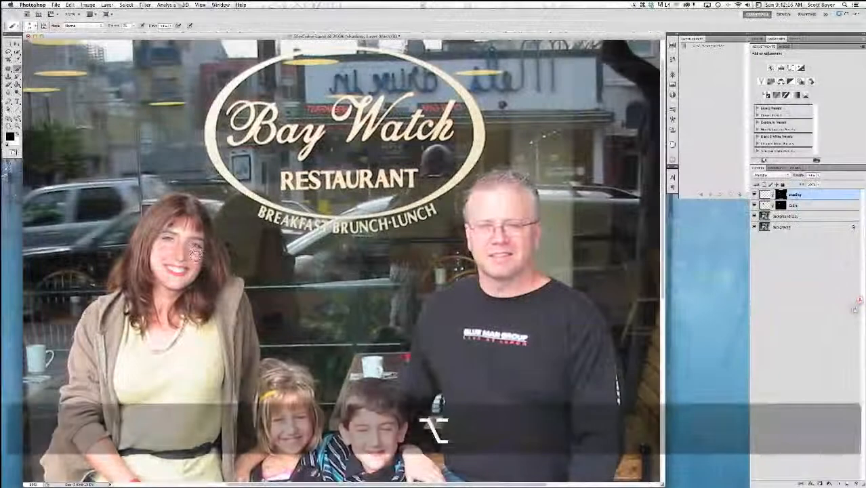
pyautogui.press('alt')
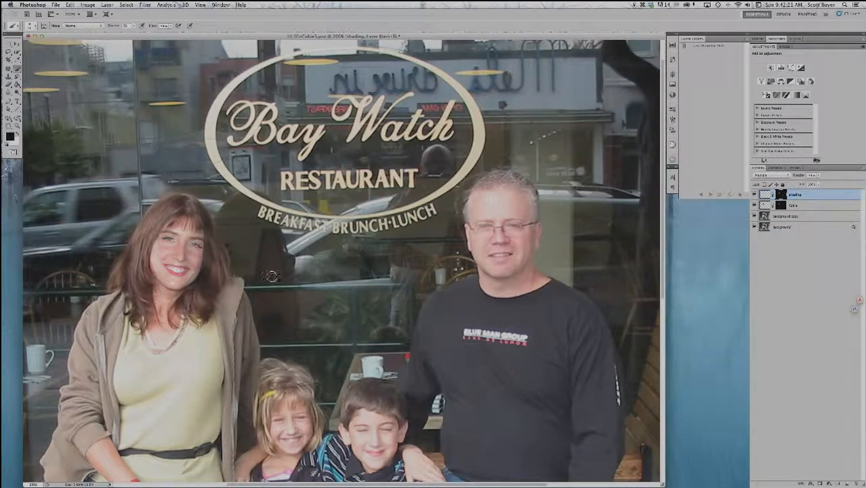
pyautogui.press('alt')
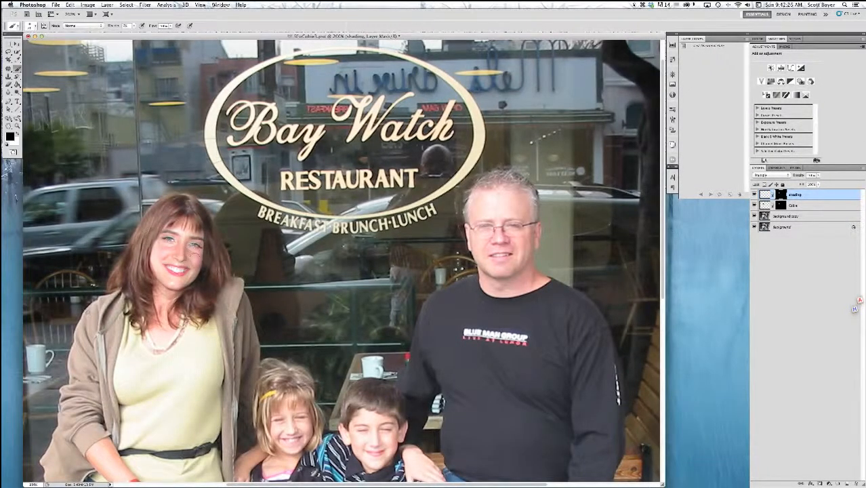
pyautogui.moveTo(195, 262)
pyautogui.mouseDown()
pyautogui.moveTo(194, 250)
pyautogui.moveTo(189, 273)
pyautogui.mouseUp()
pyautogui.press('[')
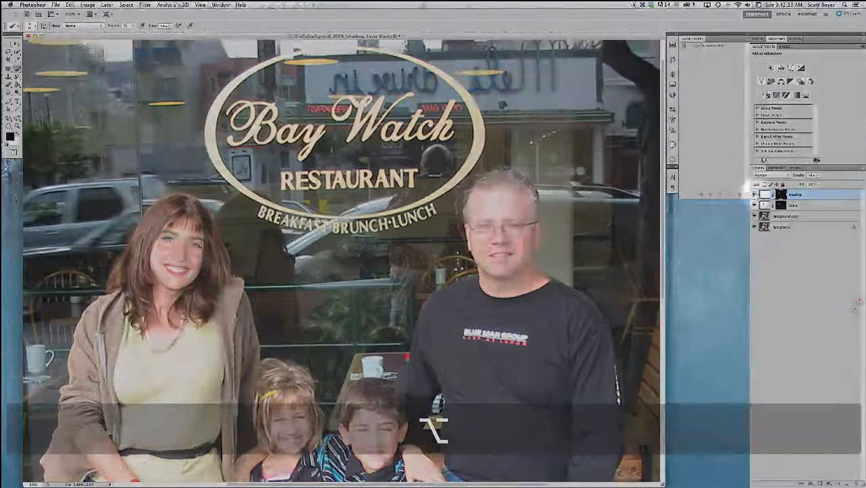
# Step: Hide and show the shading layer to check the effect of the masked shading on the face
pyautogui.press('z')
pyautogui.click(756, 195)
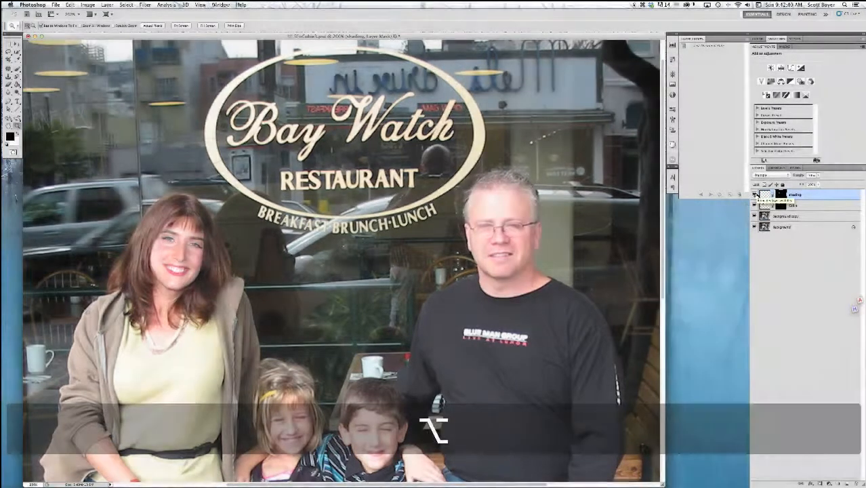
pyautogui.click(755, 195)
pyautogui.click(755, 194)
pyautogui.click(756, 195)
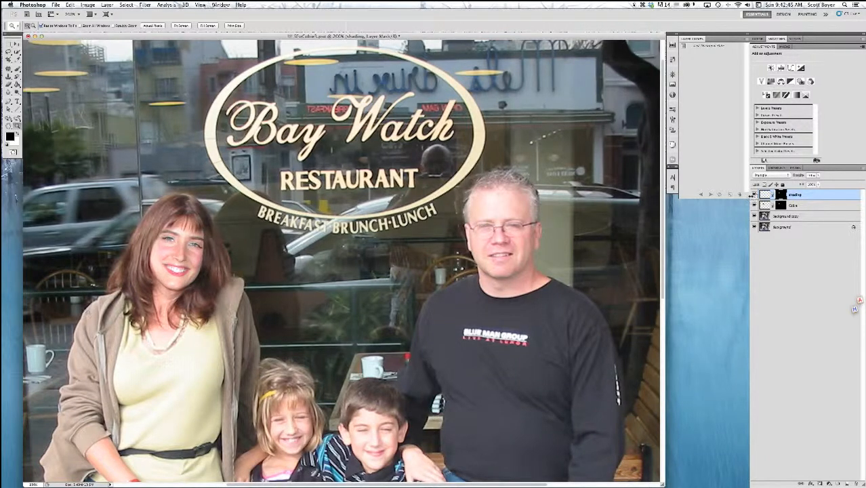
# Step: Make the Cobie layer's image, rather than its mask, active for close-up retouching of the face
pyautogui.moveTo(1, 383)
pyautogui.click(766, 206)
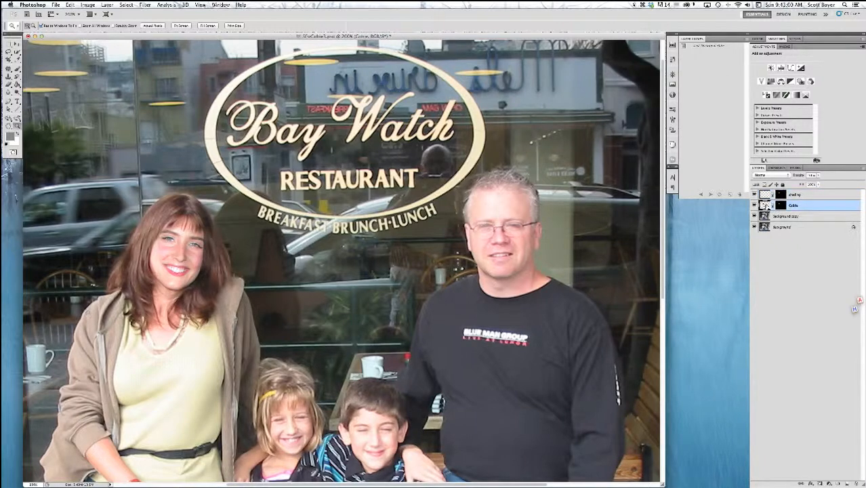
pyautogui.press('super+space')
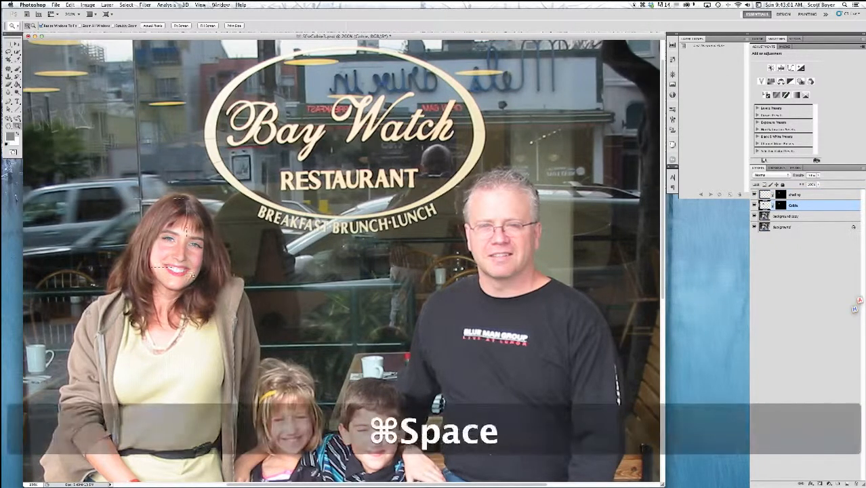
pyautogui.click(230, 326)
pyautogui.click(230, 326)
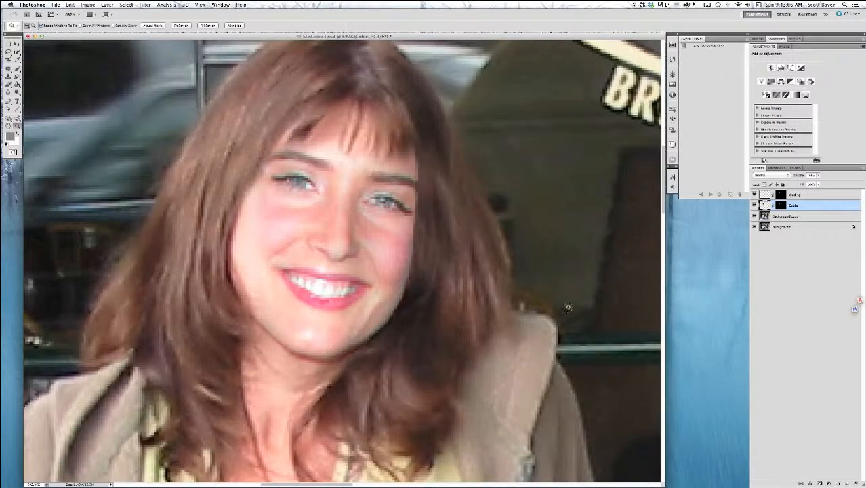
pyautogui.press('alt')
pyautogui.press('shift')
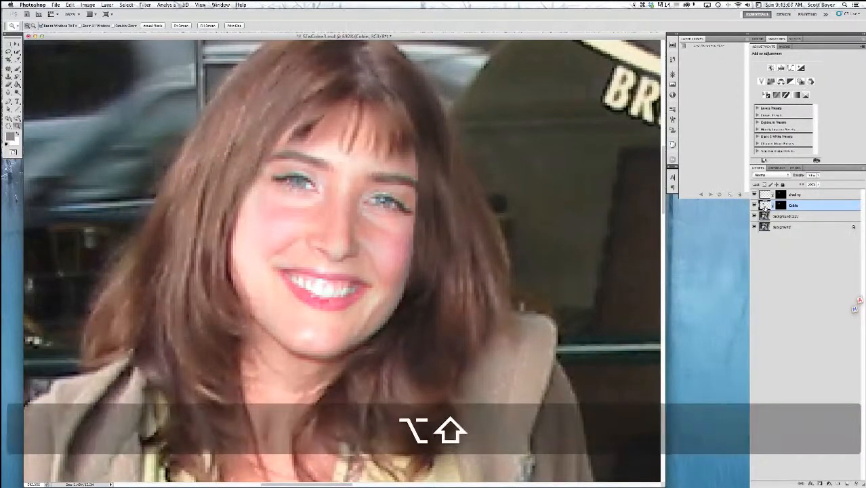
pyautogui.press('alt')
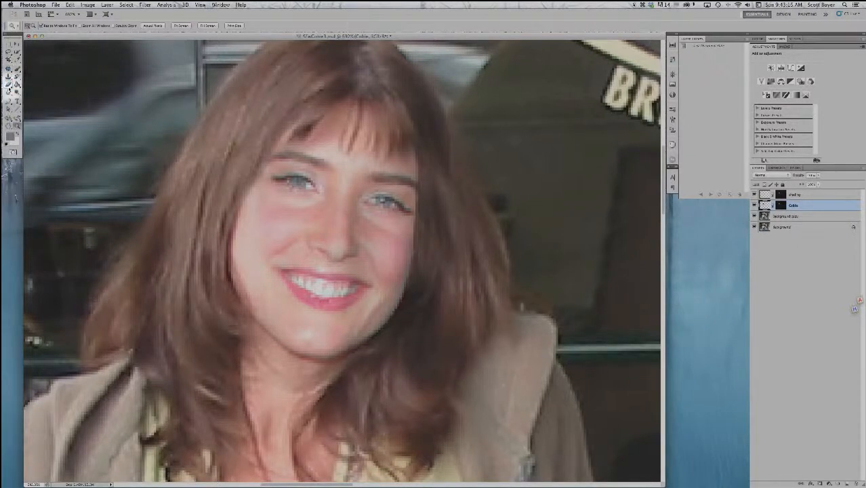
# Step: Try to remove the shiny highlight on the woman's chin with a smaller Spot Healing Brush, undoing each attempt
pyautogui.click(8, 70)
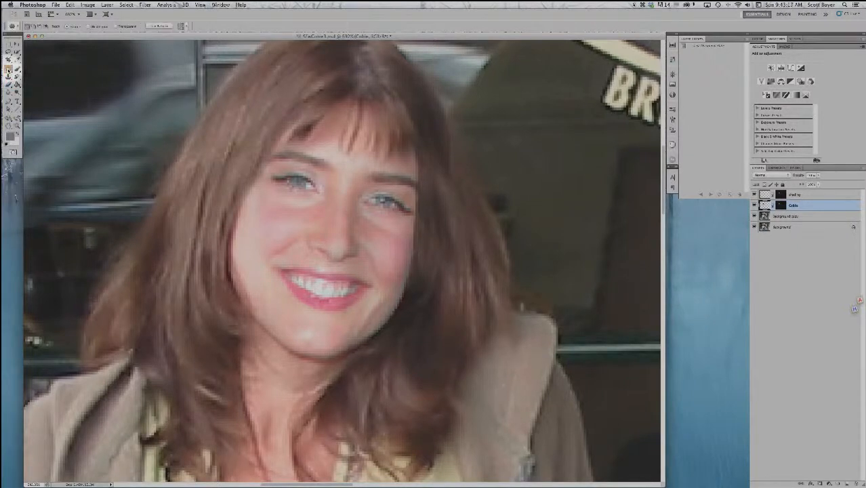
pyautogui.click(9, 70)
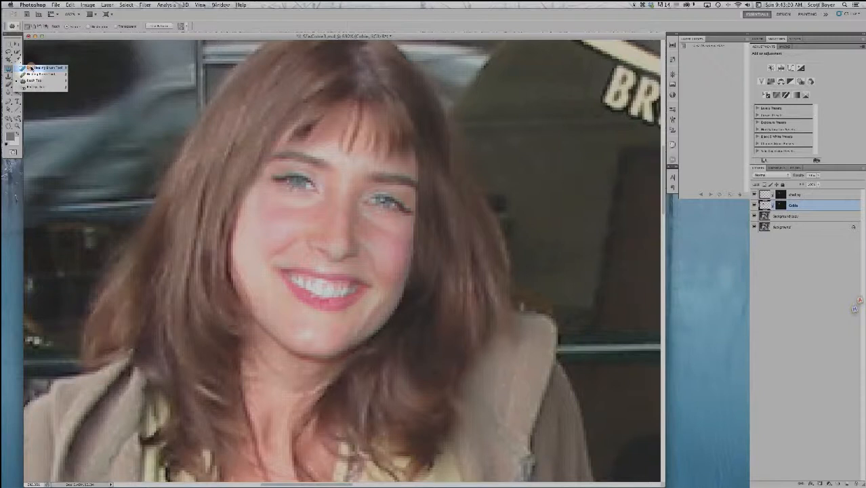
pyautogui.click(31, 67)
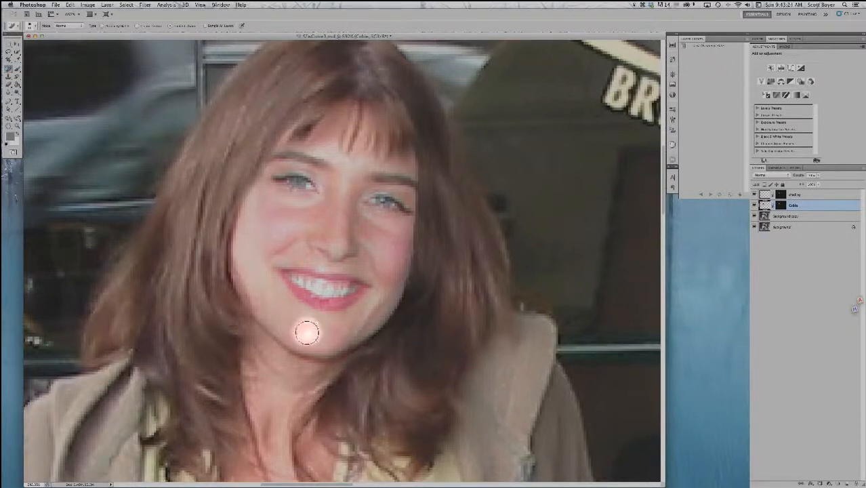
pyautogui.press('[')
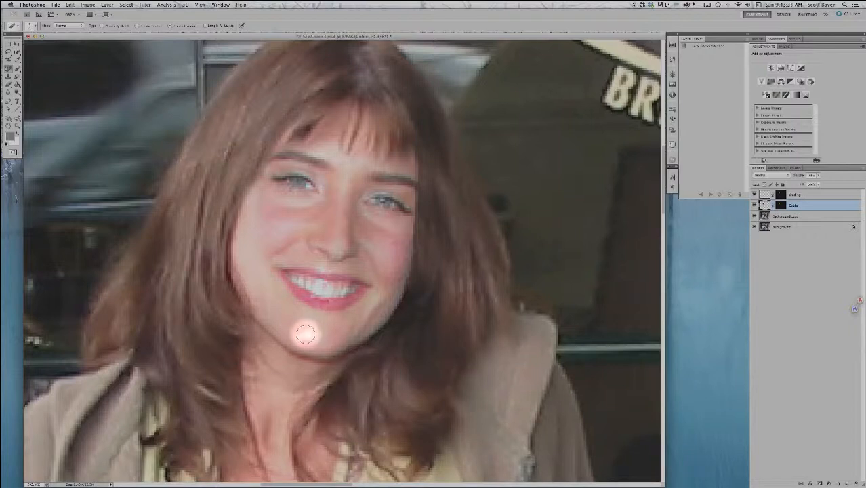
pyautogui.click(306, 334)
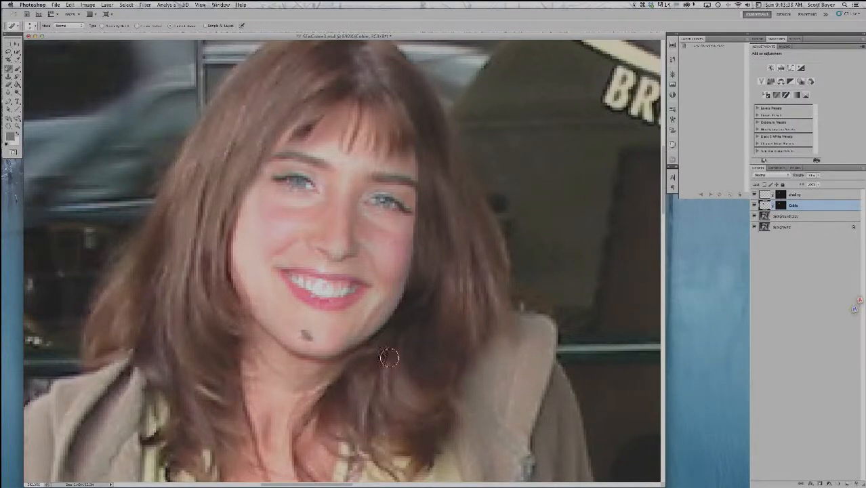
pyautogui.press('super+z')
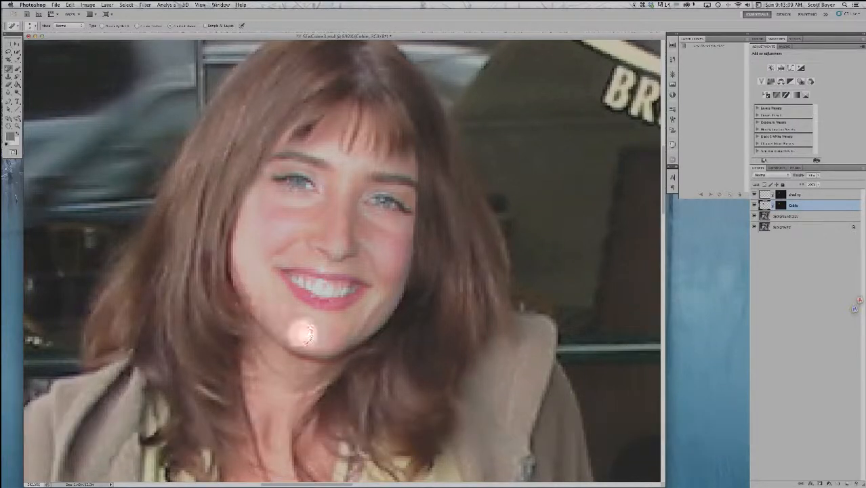
pyautogui.press('alt')
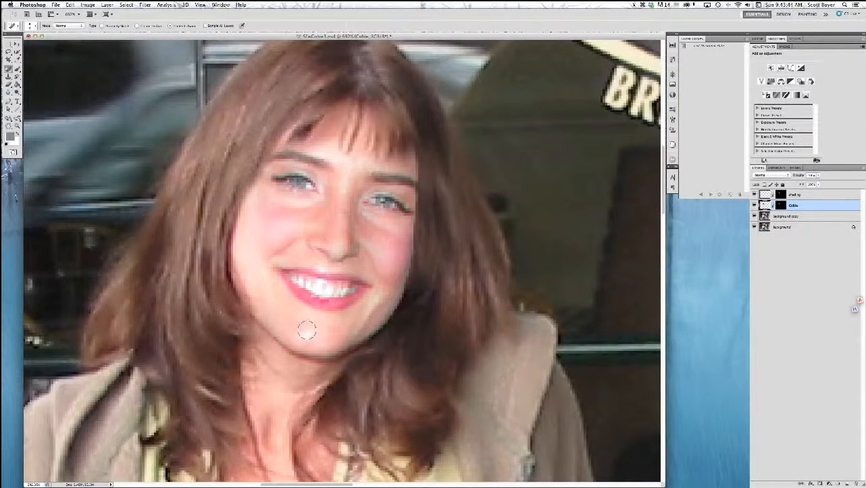
pyautogui.press('alt')
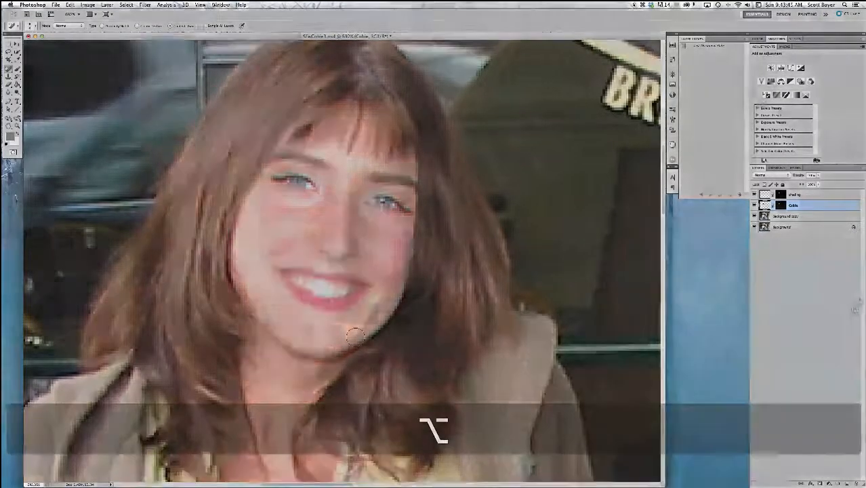
pyautogui.keyDown('alt'); pyautogui.click(307, 337); pyautogui.keyUp('alt')
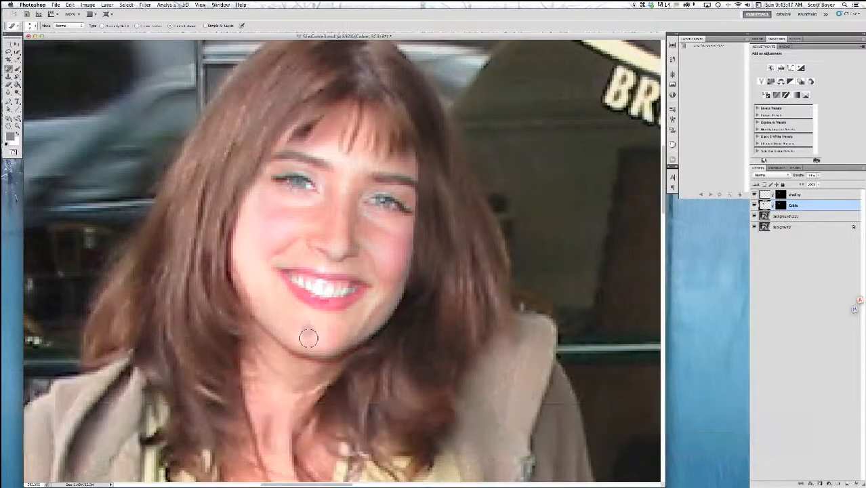
pyautogui.press('super+z')
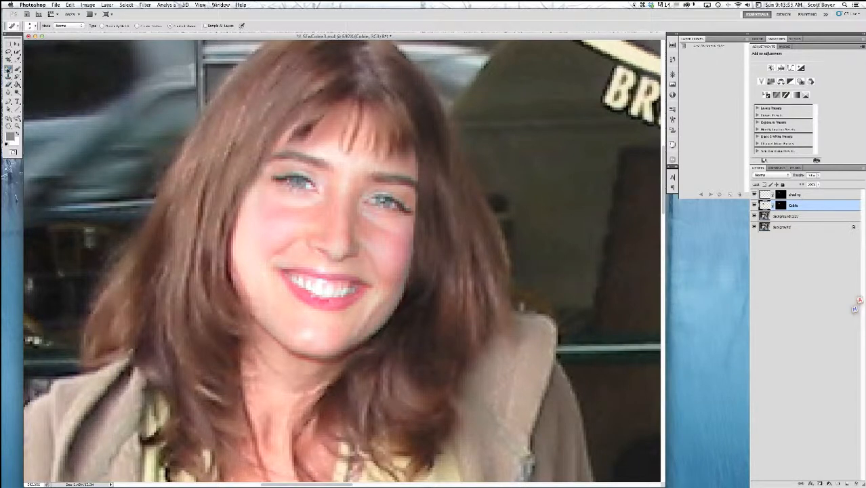
# Step: Switch back to the Patch tool, try to patch the chin highlight and undo the resulting changes to the face
pyautogui.click(8, 69)
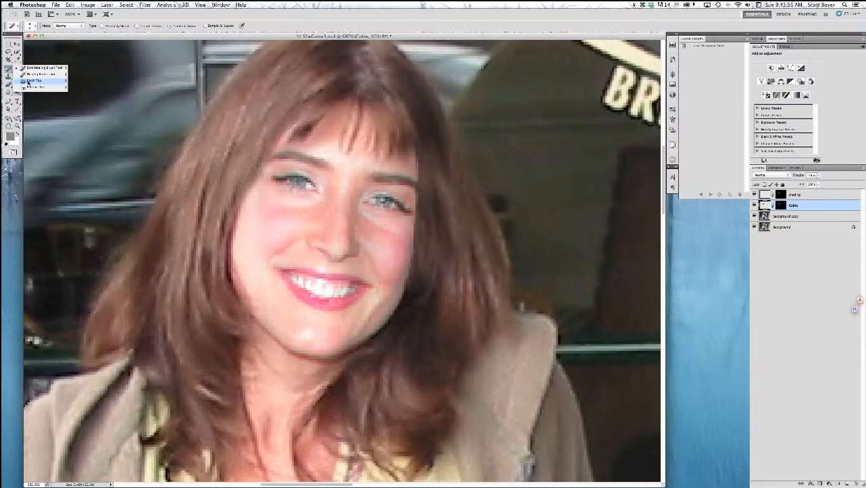
pyautogui.click(27, 81)
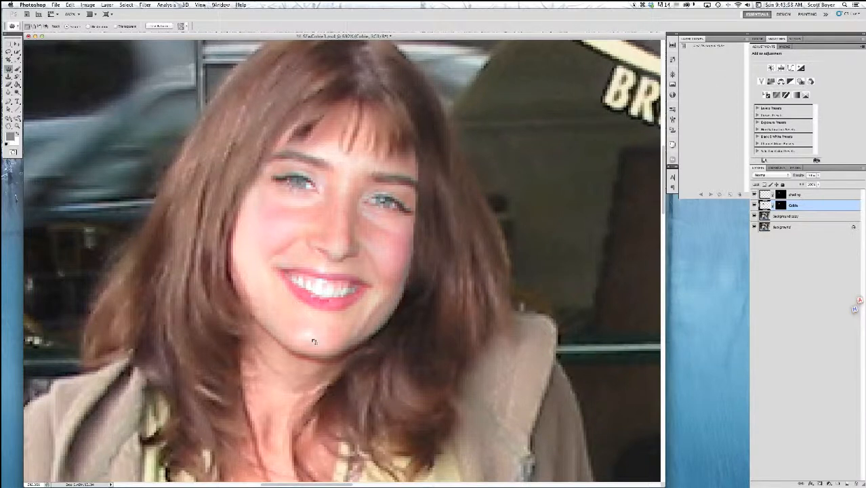
pyautogui.press('super+z')
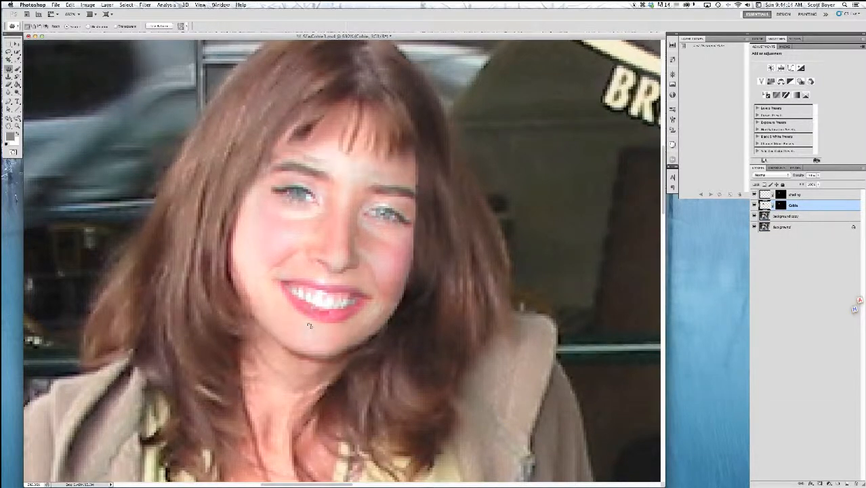
pyautogui.press('super+z')
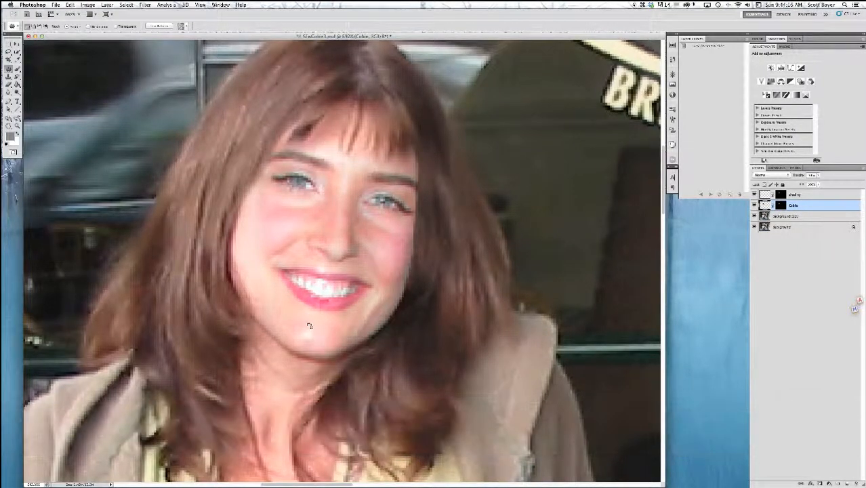
# Step: Patch the shiny highlight on the woman's chin and the shine on the cheek below her left-hand eye, deselecting after each patch
pyautogui.press('super+d')
pyautogui.moveTo(315, 325)
pyautogui.mouseDown()
pyautogui.moveTo(293, 333)
pyautogui.moveTo(297, 342)
pyautogui.moveTo(305, 335)
pyautogui.moveTo(335, 341)
pyautogui.mouseUp()
pyautogui.press('super+d')
pyautogui.moveTo(303, 217)
pyautogui.mouseDown()
pyautogui.moveTo(339, 232)
pyautogui.moveTo(306, 211)
pyautogui.moveTo(306, 221)
pyautogui.moveTo(286, 217)
pyautogui.moveTo(274, 225)
pyautogui.moveTo(274, 236)
pyautogui.moveTo(288, 235)
pyautogui.moveTo(300, 226)
pyautogui.moveTo(280, 218)
pyautogui.moveTo(278, 227)
pyautogui.moveTo(272, 217)
pyautogui.moveTo(283, 228)
pyautogui.mouseUp()
pyautogui.press('super+d')
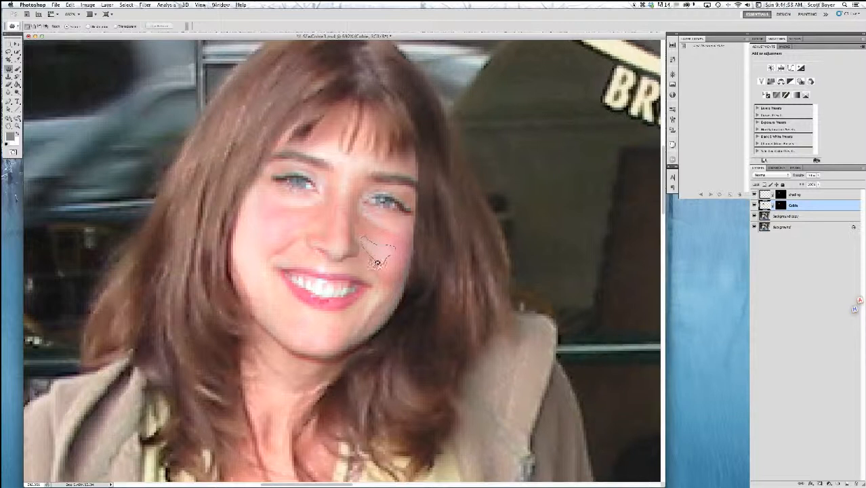
# Step: Patch the shiny spots on the woman's right-hand cheek and just above her upper lip, clearing each selection
pyautogui.moveTo(374, 260); pyautogui.dragTo(376, 261)
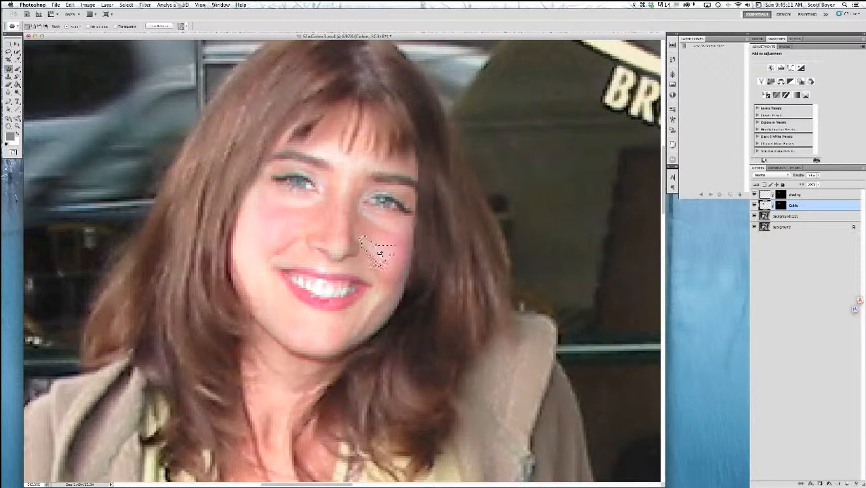
pyautogui.moveTo(381, 253)
pyautogui.mouseDown()
pyautogui.moveTo(377, 221)
pyautogui.moveTo(410, 228)
pyautogui.moveTo(402, 241)
pyautogui.moveTo(384, 243)
pyautogui.moveTo(383, 230)
pyautogui.moveTo(389, 246)
pyautogui.mouseUp()
pyautogui.press('super+d')
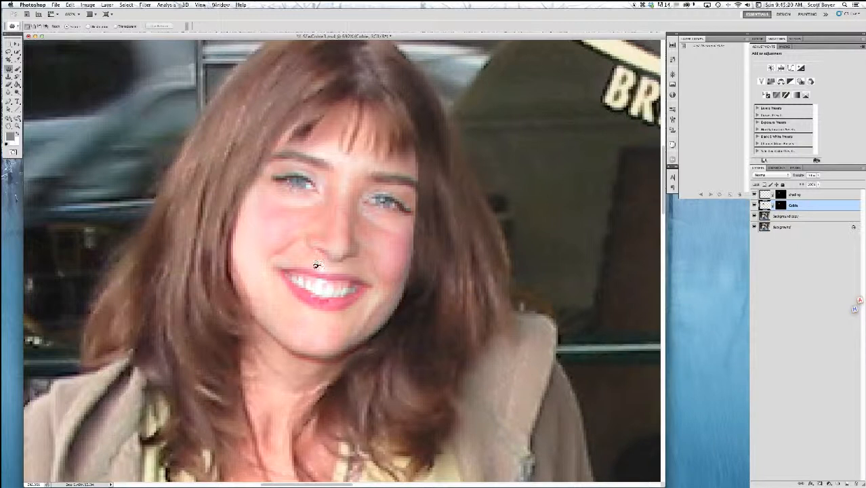
pyautogui.moveTo(316, 267); pyautogui.dragTo(327, 269)
pyautogui.press('super+d')
# Step: Select a small area of the upper teeth and inspect it up close as a Quick Mask
pyautogui.click(324, 283)
pyautogui.press('q')
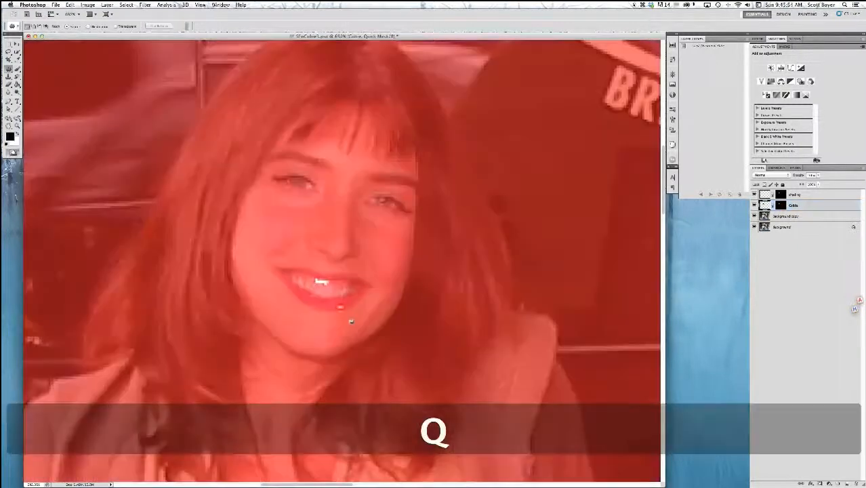
pyautogui.press('q')
pyautogui.press('super+space')
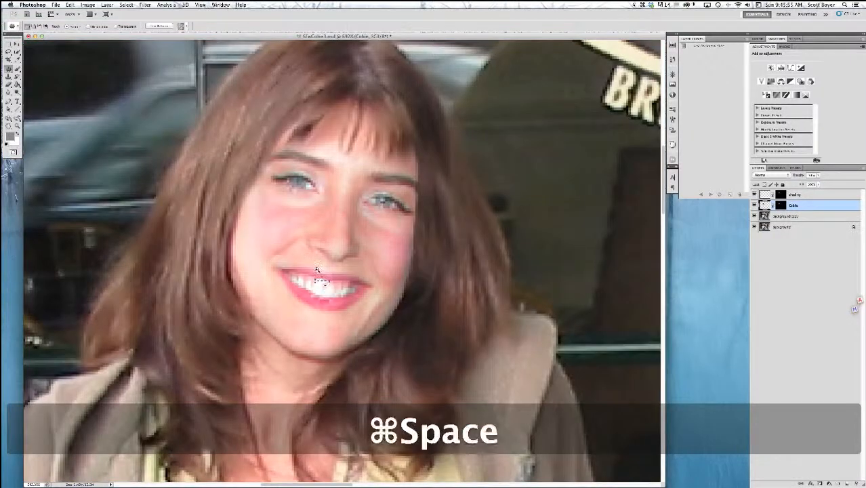
pyautogui.click(350, 313)
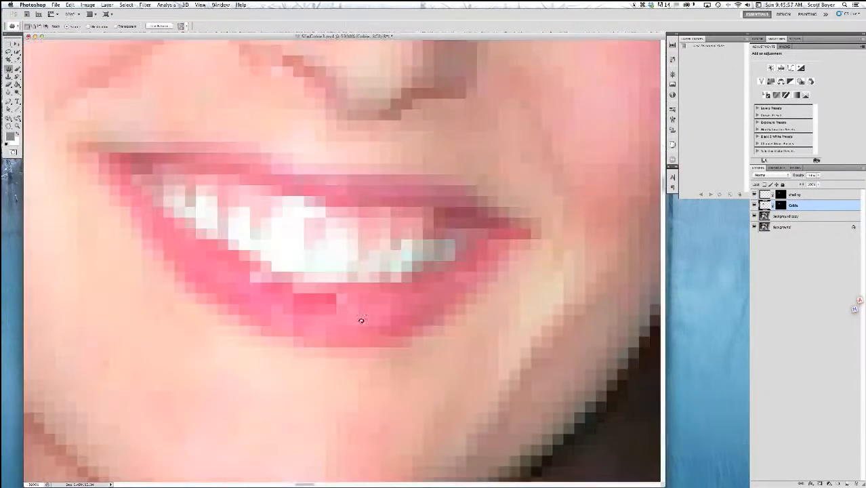
pyautogui.press('q')
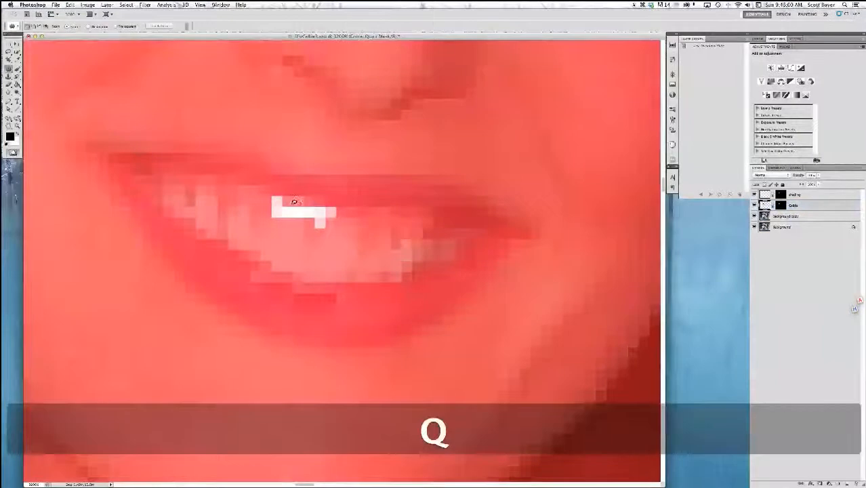
# Step: Extend the Quick Mask area on the upper teeth using a much smaller brush with white, and convert it back to a selection
pyautogui.press('b')
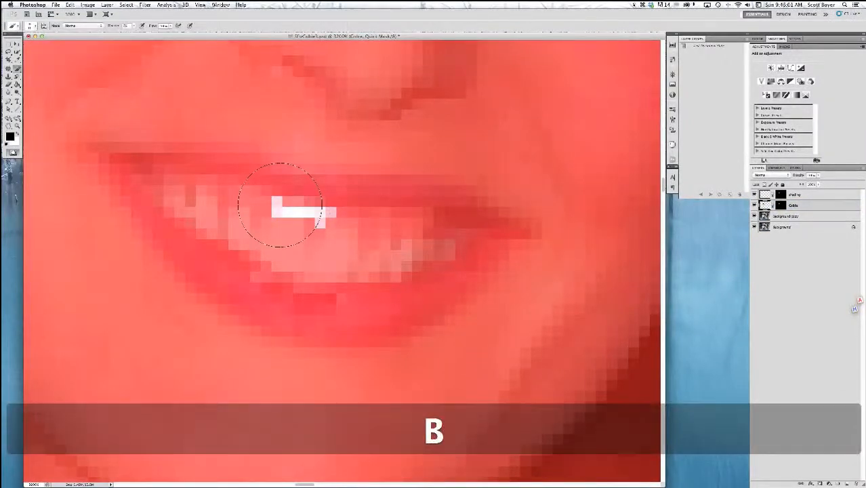
pyautogui.press('[')
pyautogui.press('[')
pyautogui.press('[')
pyautogui.press('[')
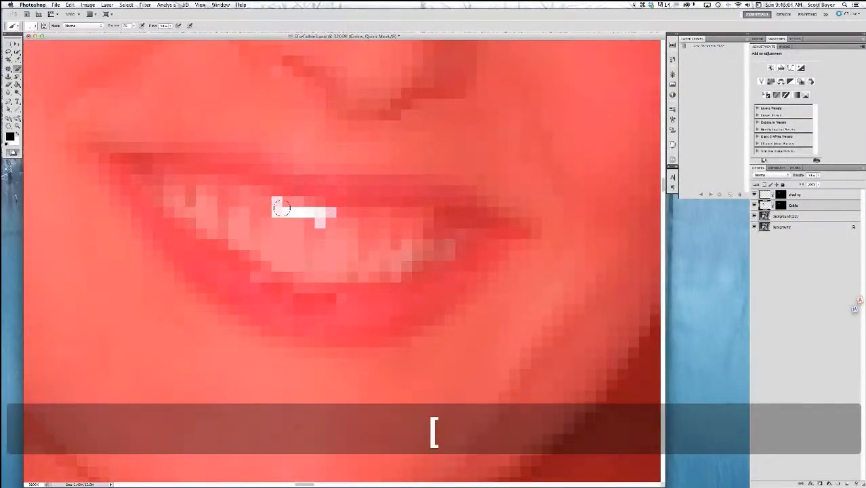
pyautogui.press('[')
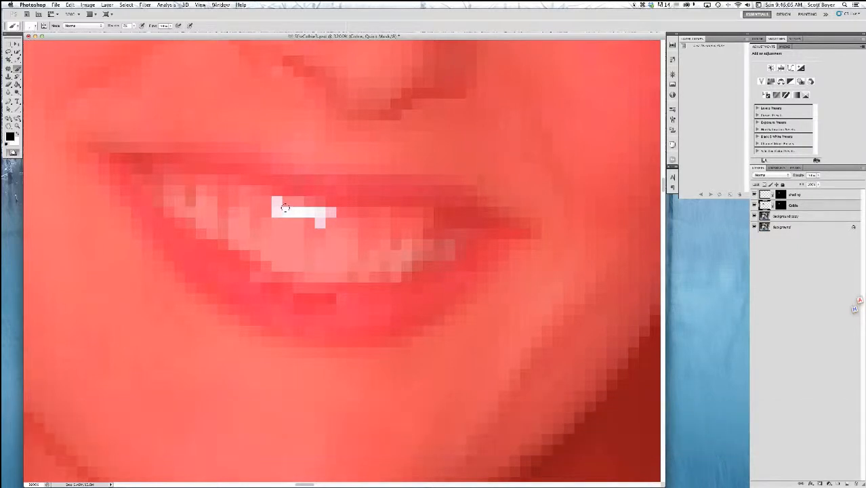
pyautogui.press('x')
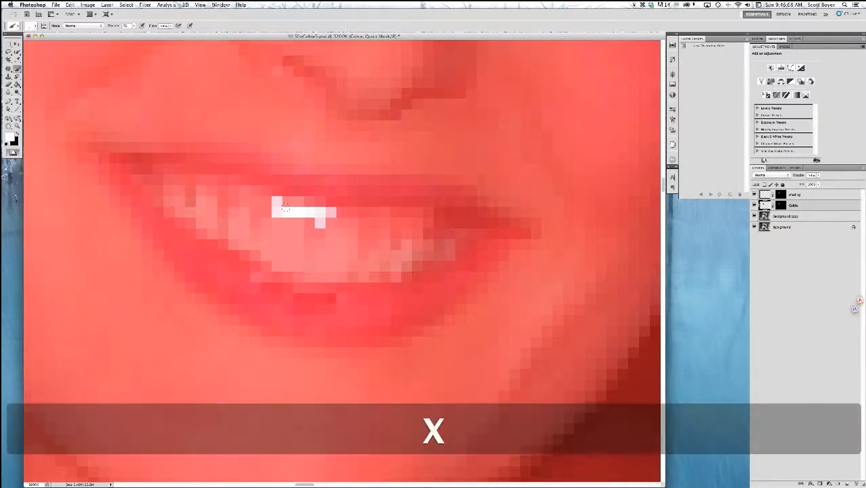
pyautogui.press('x')
pyautogui.press('x')
pyautogui.press('x')
pyautogui.press('x')
pyautogui.press('x')
pyautogui.press('x')
pyautogui.press('x')
pyautogui.press('x')
pyautogui.press('x')
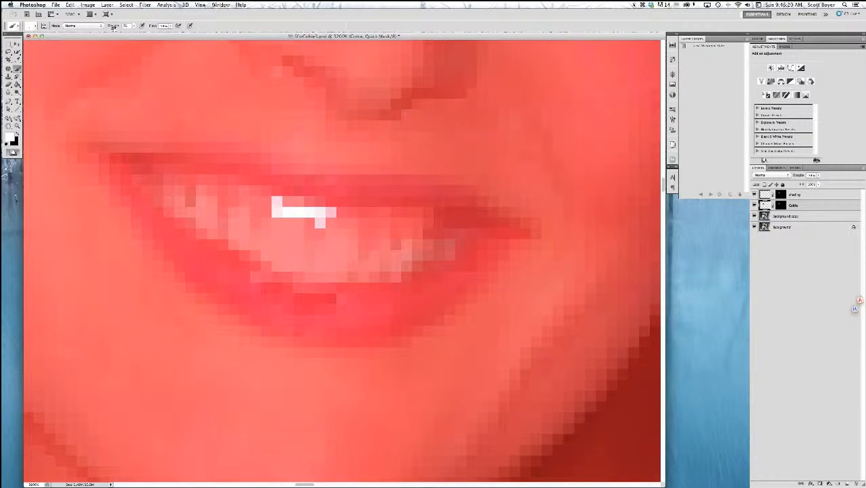
pyautogui.press('alt')
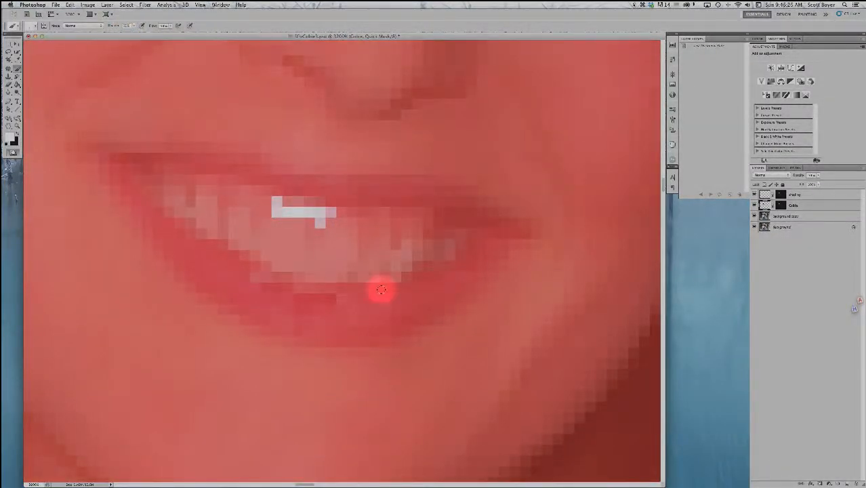
pyautogui.press('alt')
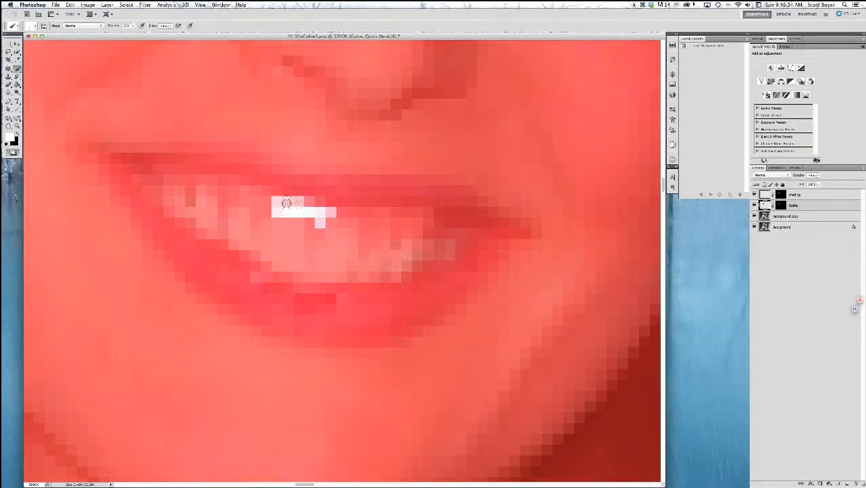
pyautogui.press('q')
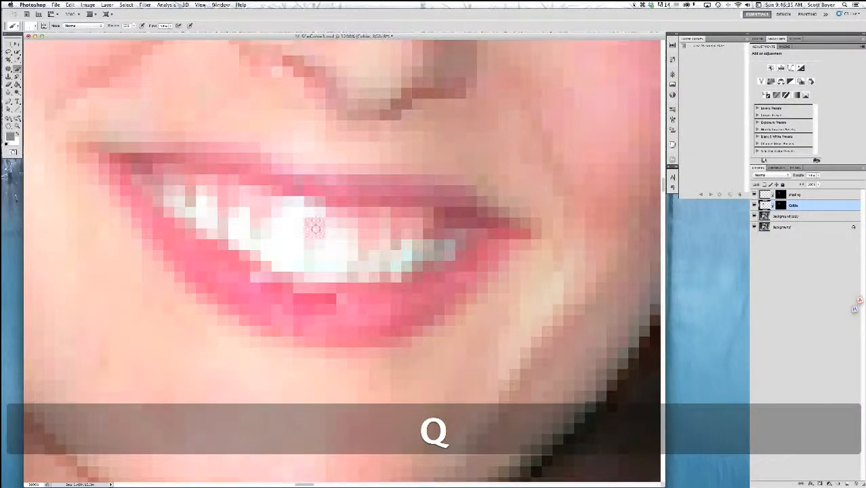
# Step: Return to the Patch tool, try adjusting the selection around the mouth, step back through the changes and deselect
pyautogui.press('super+minus')
pyautogui.press('super+minus')
pyautogui.press('super+minus')
pyautogui.press('super+minus')
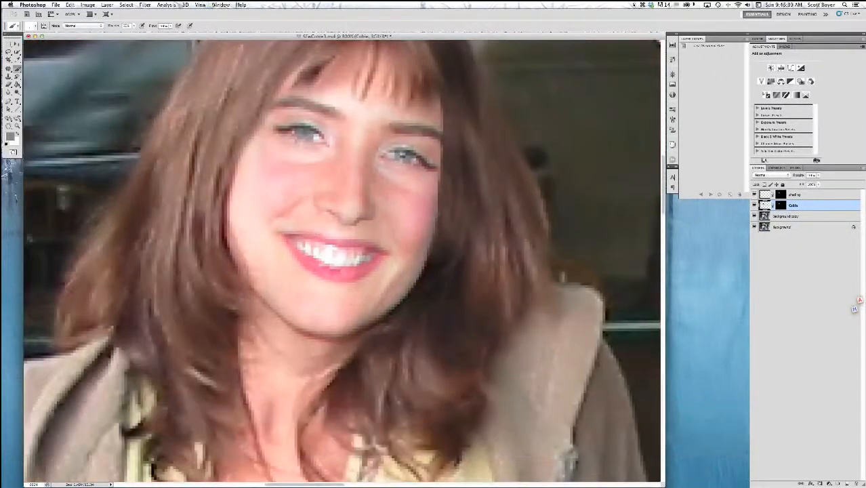
pyautogui.press('alt')
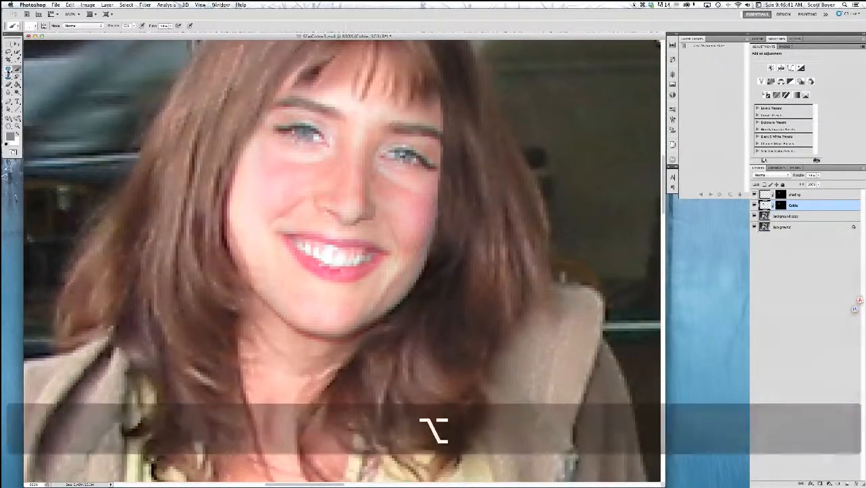
pyautogui.keyDown('alt'); pyautogui.click(9, 68); pyautogui.keyUp('alt')
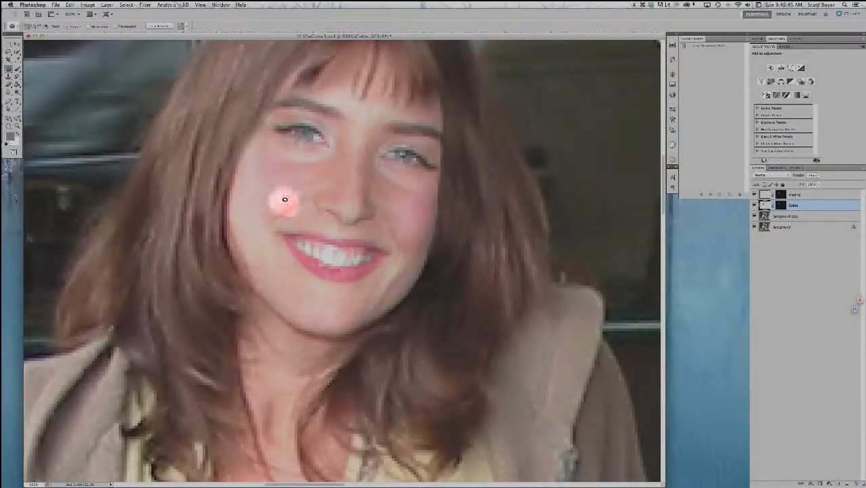
pyautogui.press('alt')
pyautogui.keyDown('alt'); pyautogui.click(319, 227); pyautogui.keyUp('alt')
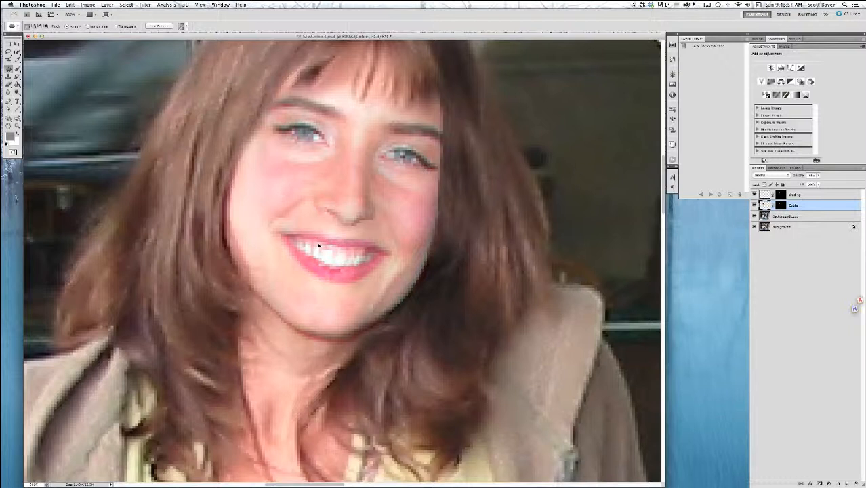
pyautogui.press('super+d')
pyautogui.press('super+z')
pyautogui.press('alt+super')
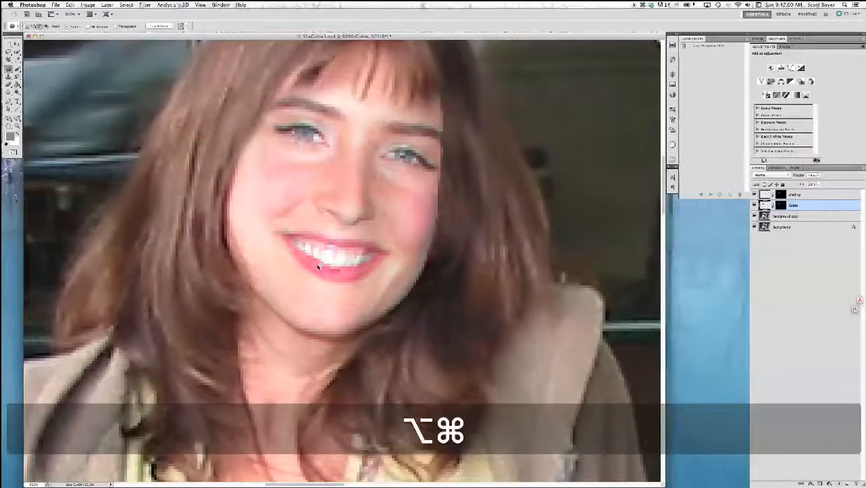
pyautogui.press('alt+super+z')
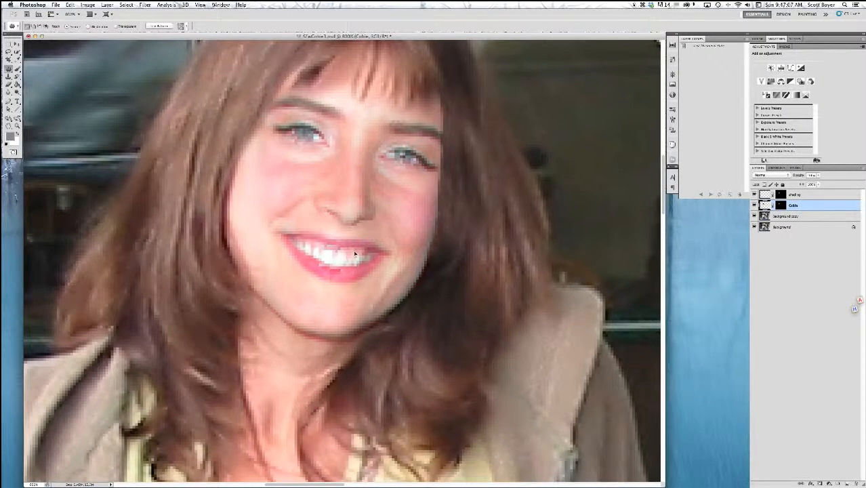
pyautogui.press('super+d')
# Step: Compare the finished face swap with the original in the full photo by hiding and showing the Cobie and Background copy layers
pyautogui.press('super+minus')
pyautogui.press('super+minus')
pyautogui.press('super+minus')
pyautogui.press('super+minus')
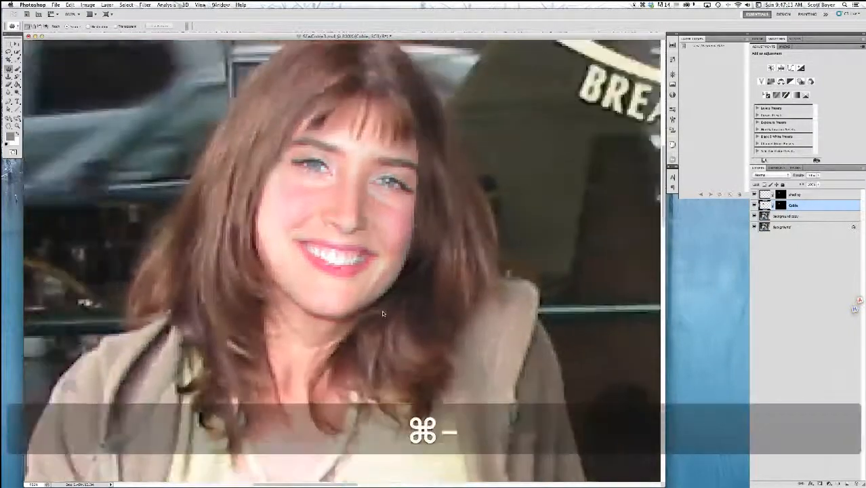
pyautogui.press('super+minus')
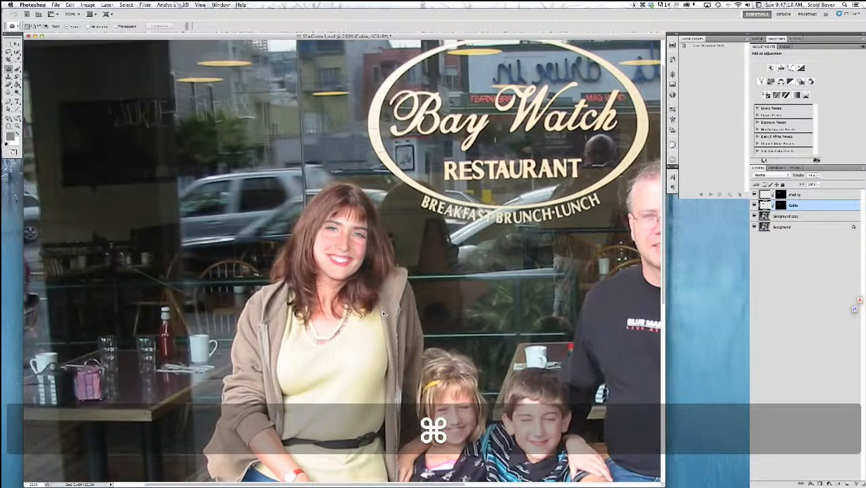
pyautogui.press('super+0')
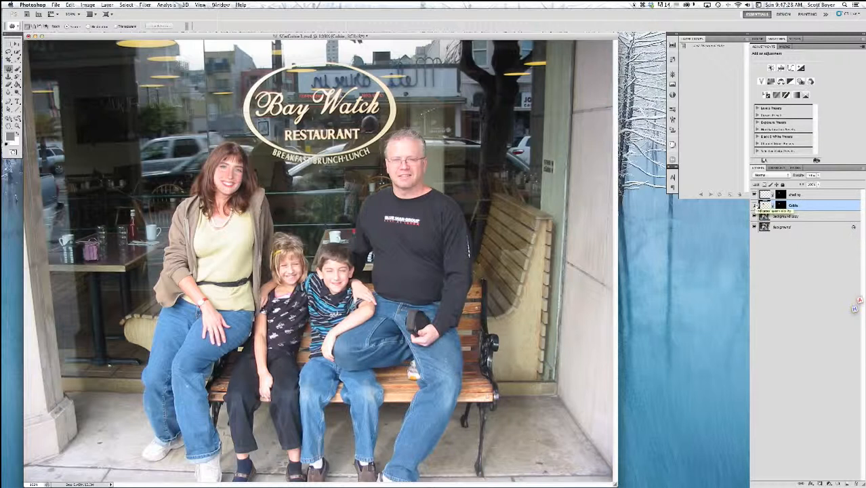
pyautogui.click(755, 205)
pyautogui.click(755, 204)
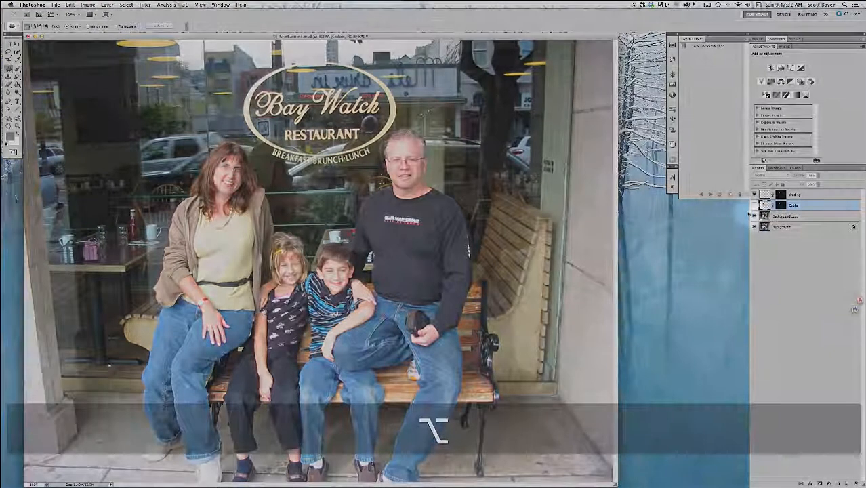
pyautogui.click(756, 216)
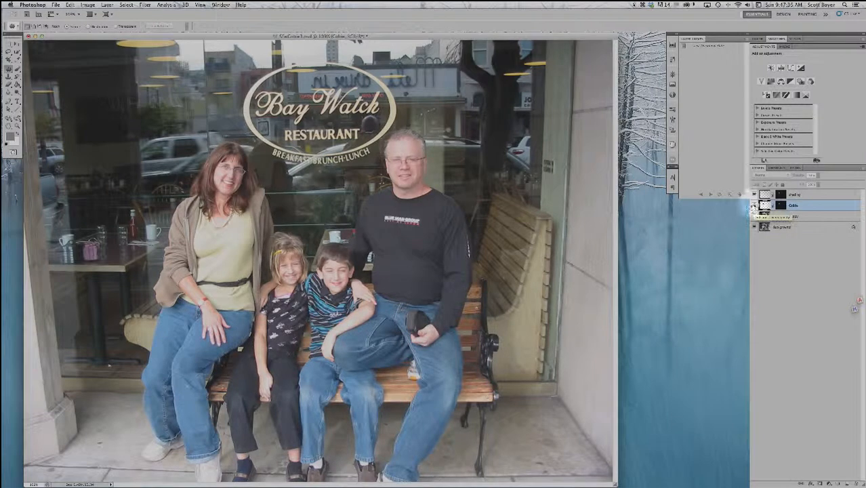
pyautogui.click(755, 204)
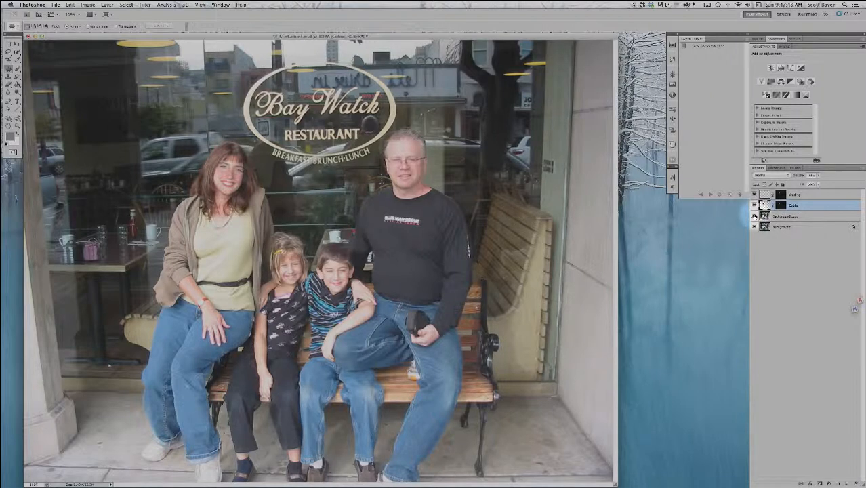
# Step: Hide the original Background layer and save the document
pyautogui.click(754, 228)
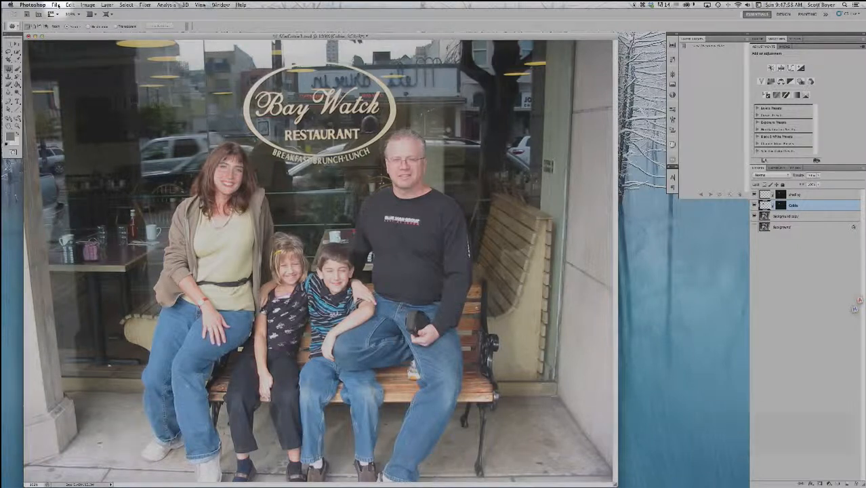
pyautogui.press('super+s')
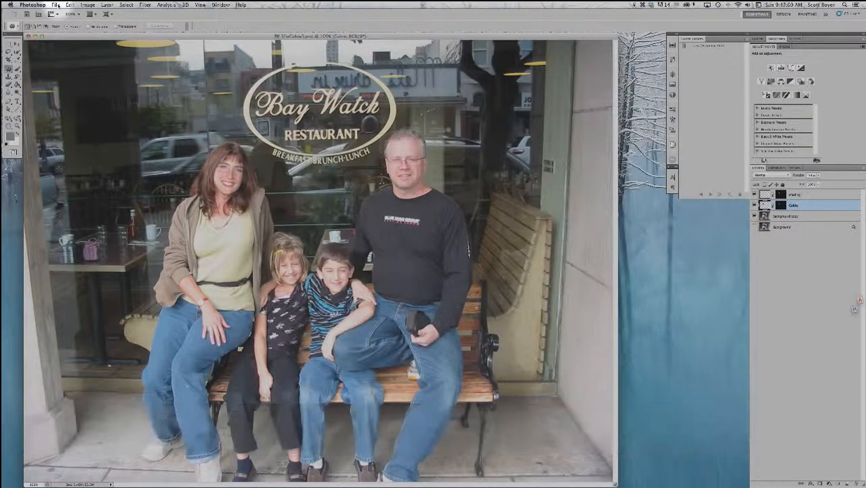